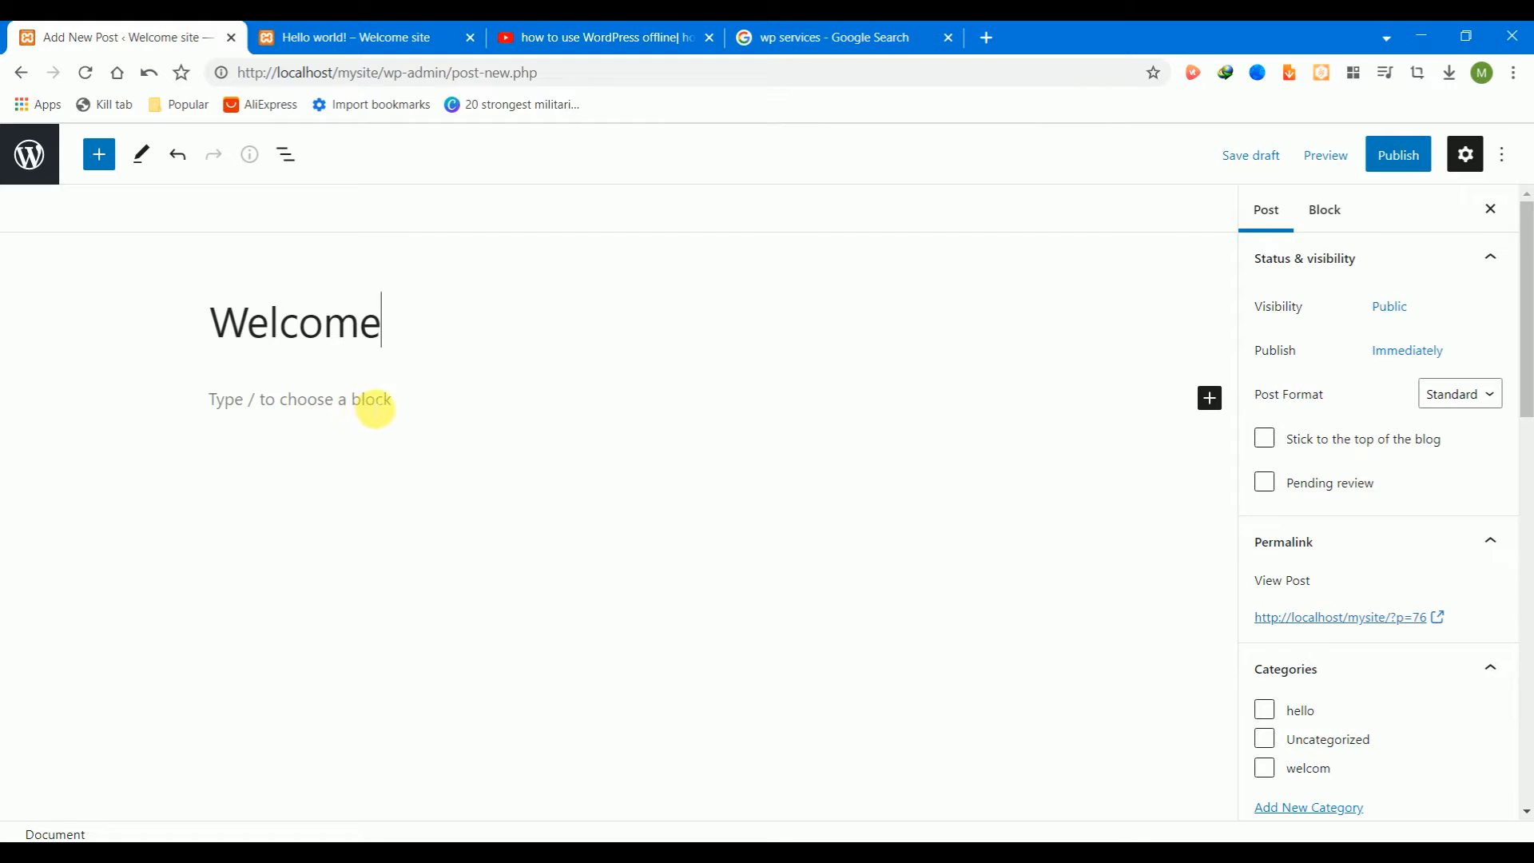
- Add a paragraph reading "hello" below the Welcome title and publish the post
click(375, 406)
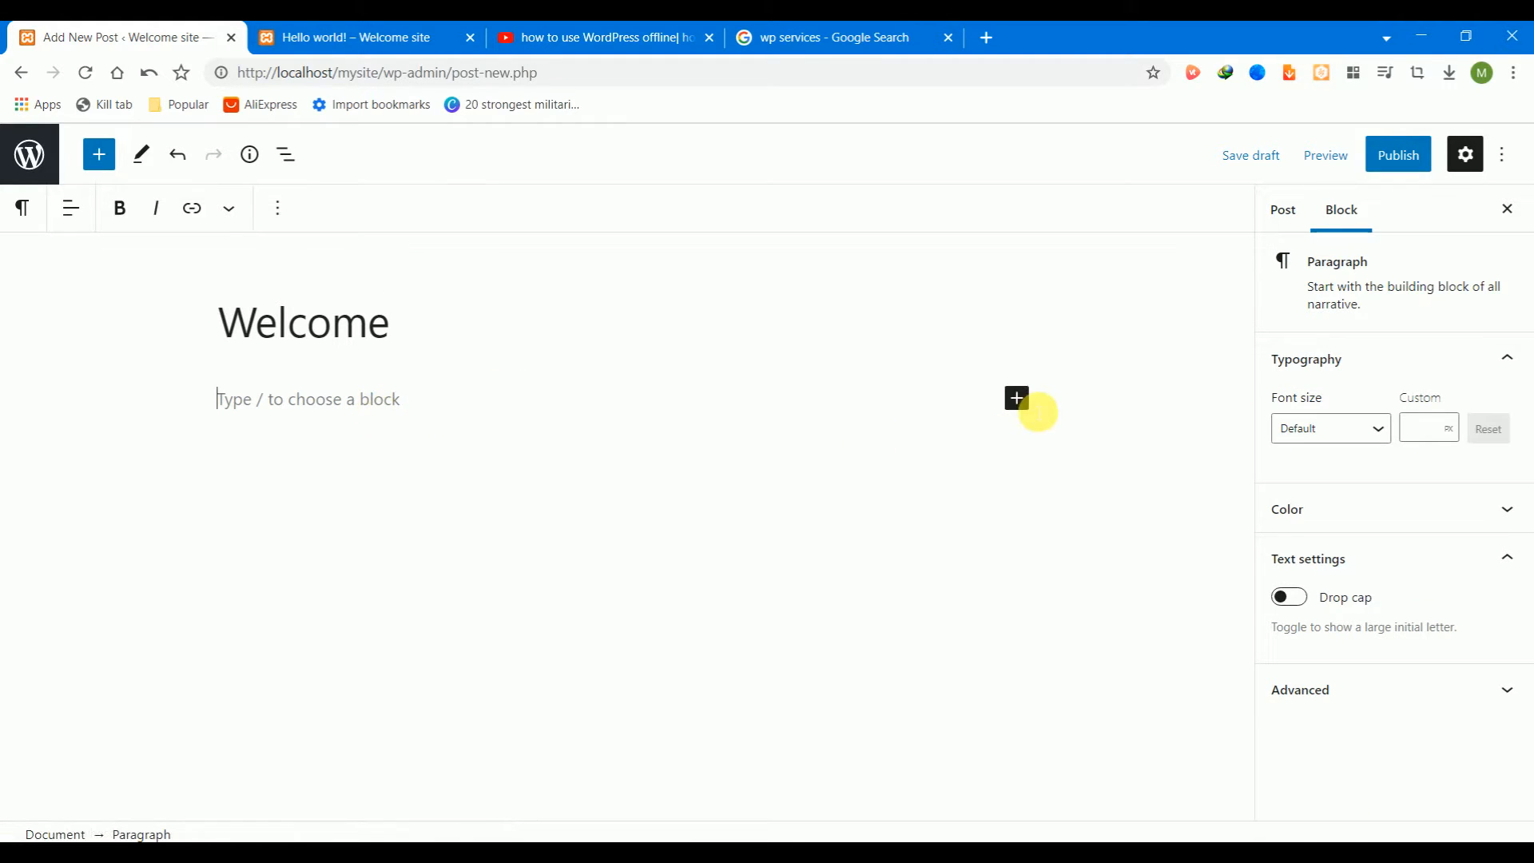
click(1016, 399)
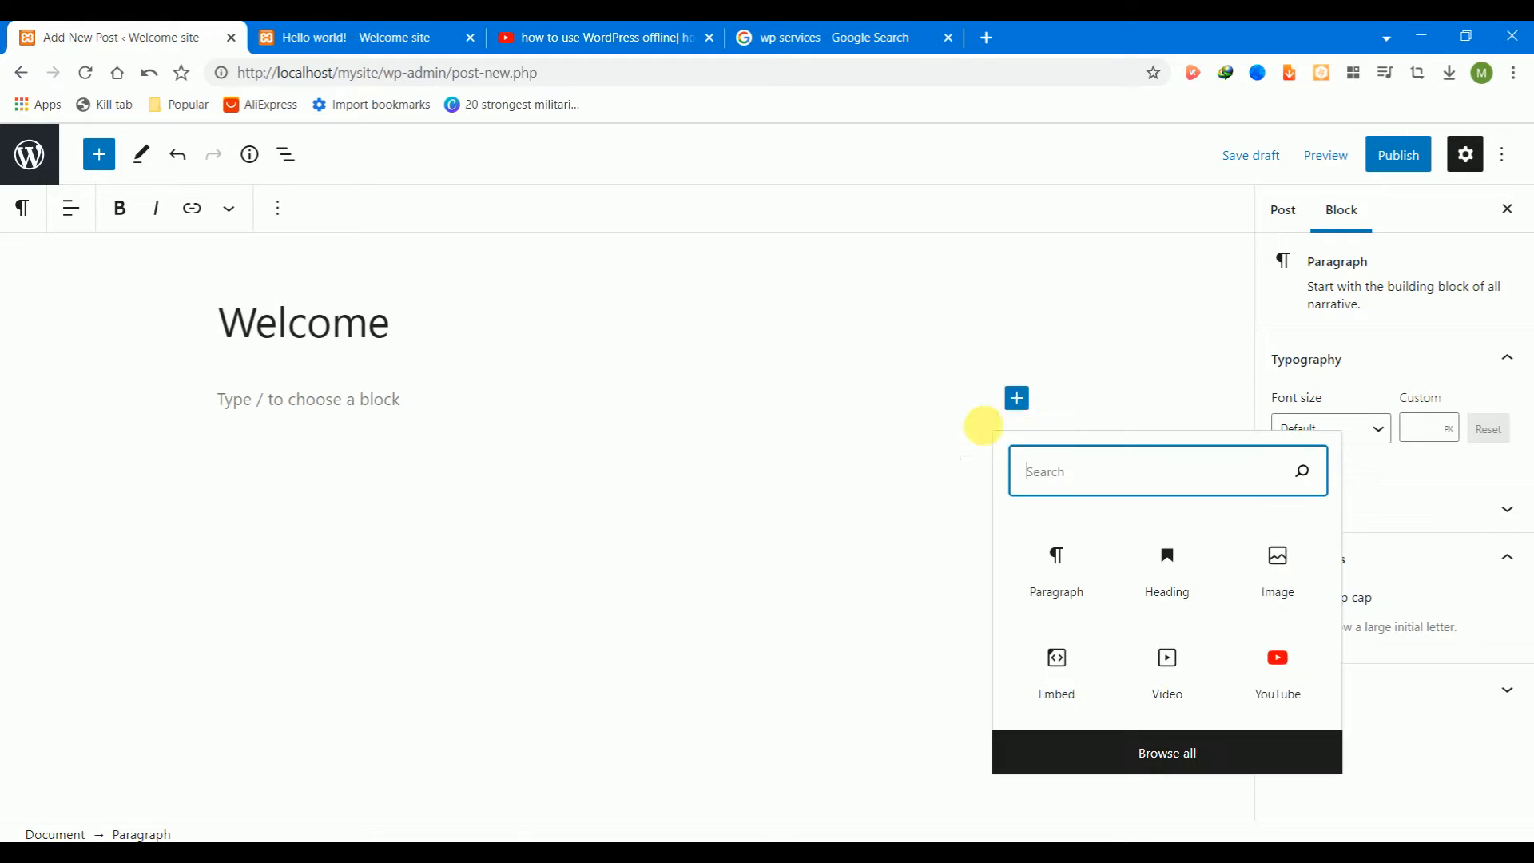
click(1067, 582)
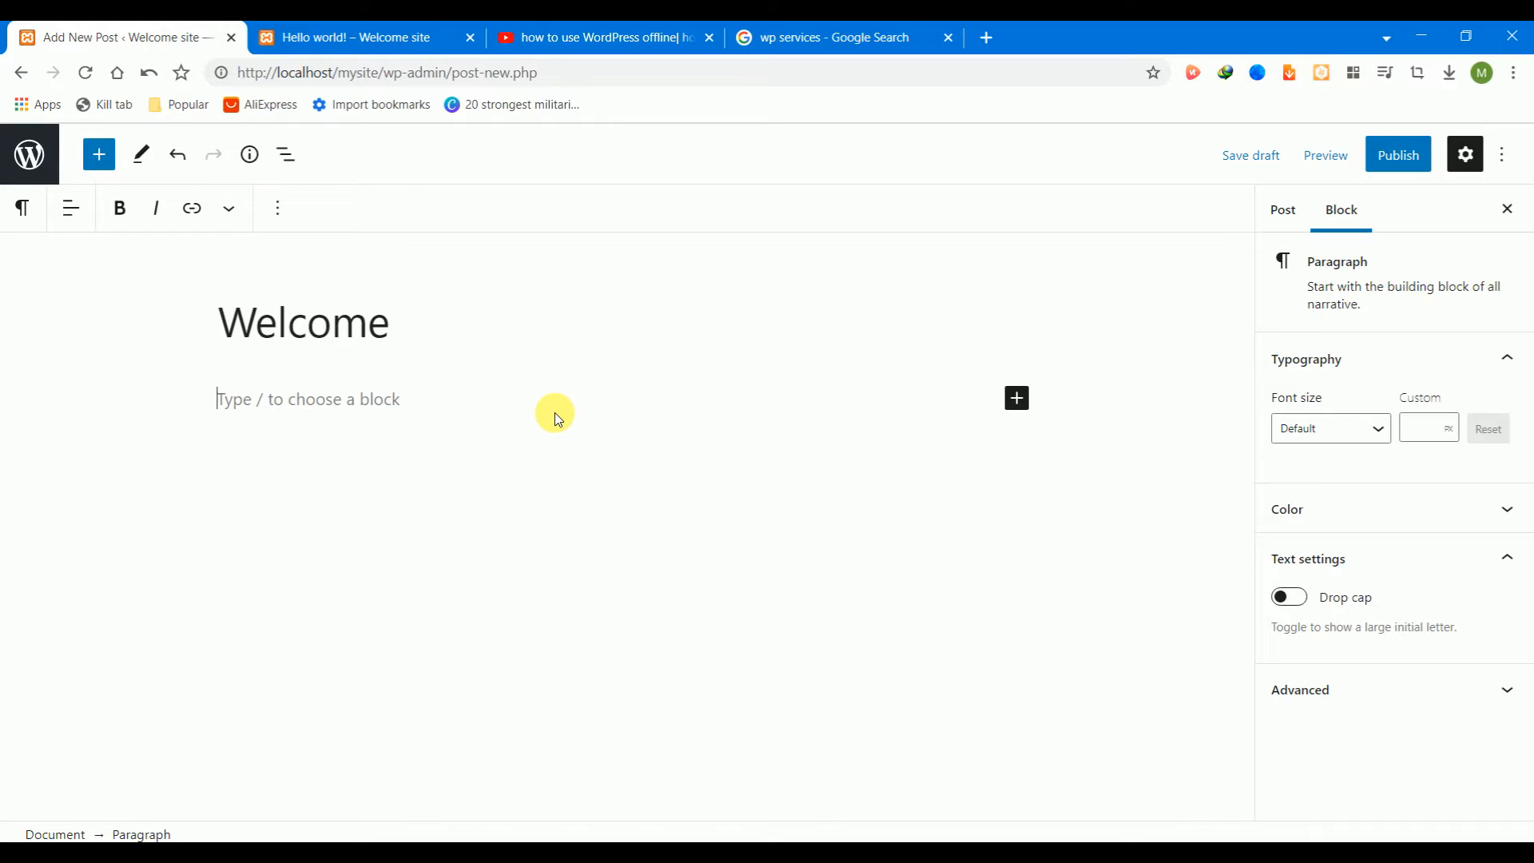
text(hello)
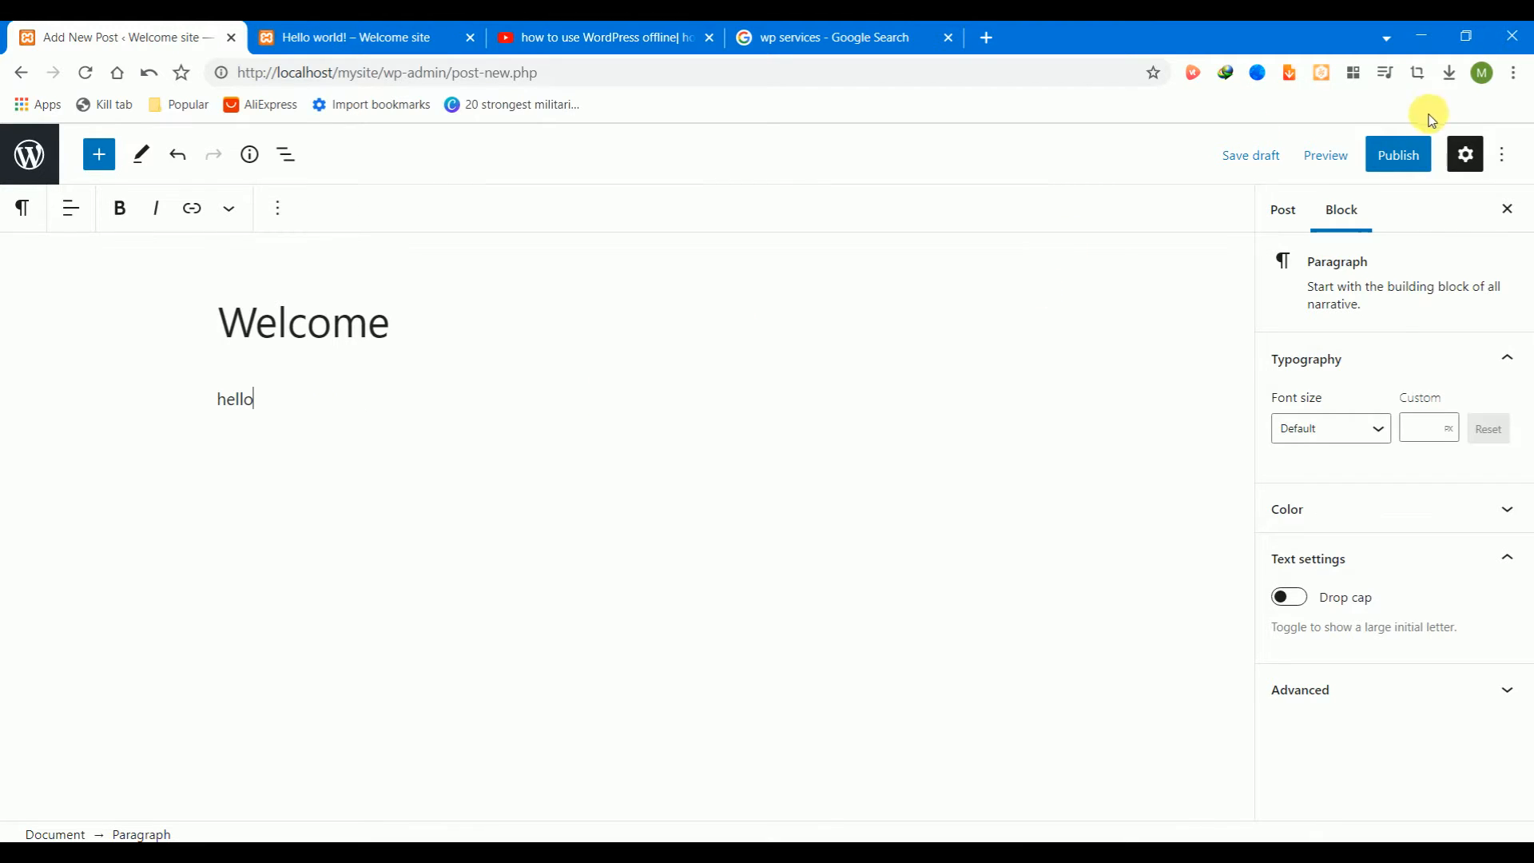
click(1400, 151)
click(1358, 152)
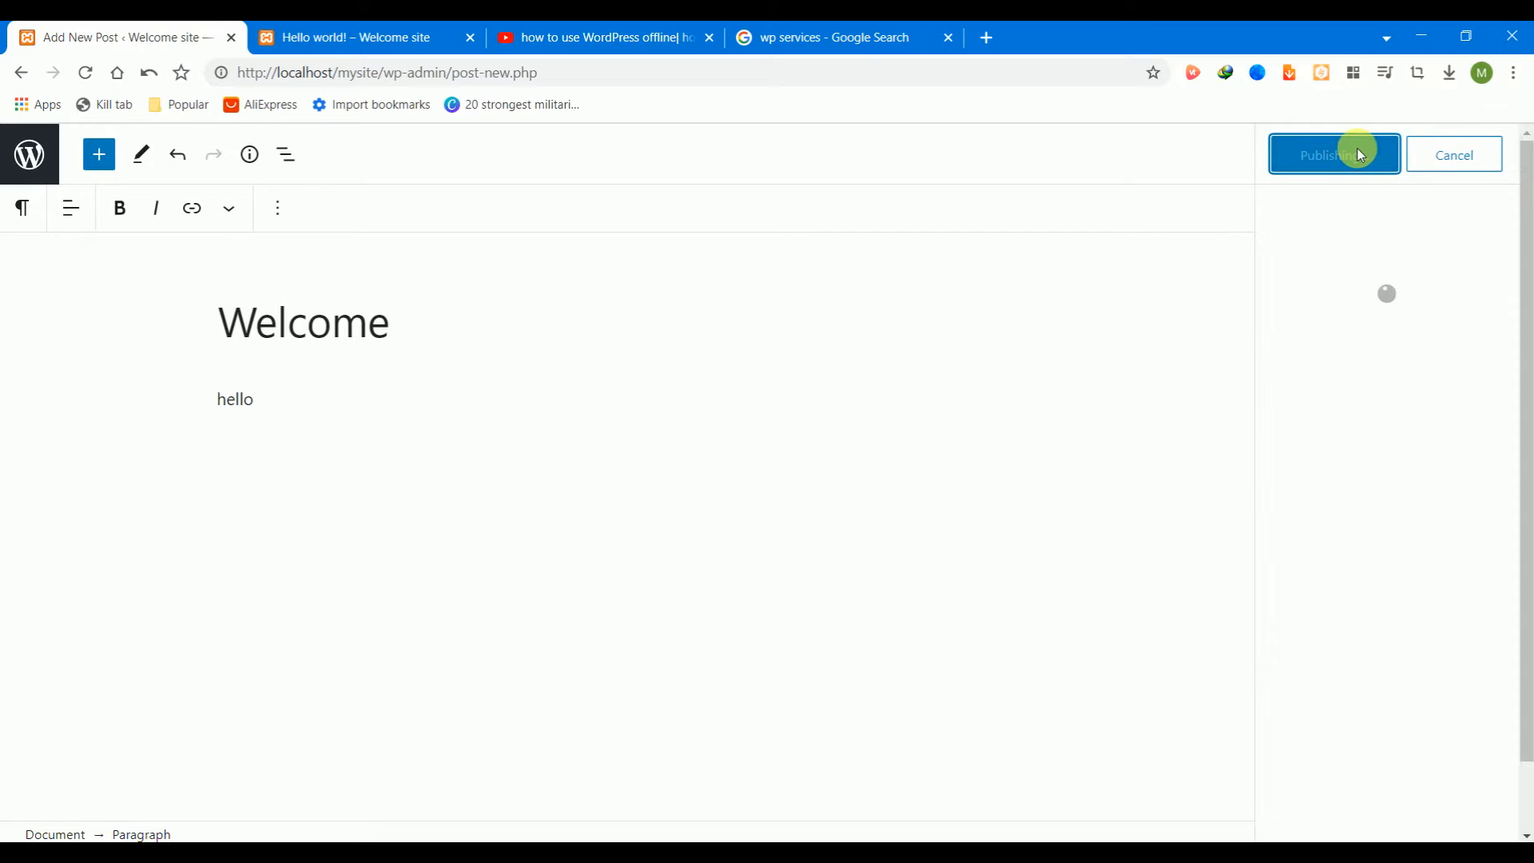
- Reload the live site, open the Welcome post from Recent Posts, and check its paragraph text
click(372, 45)
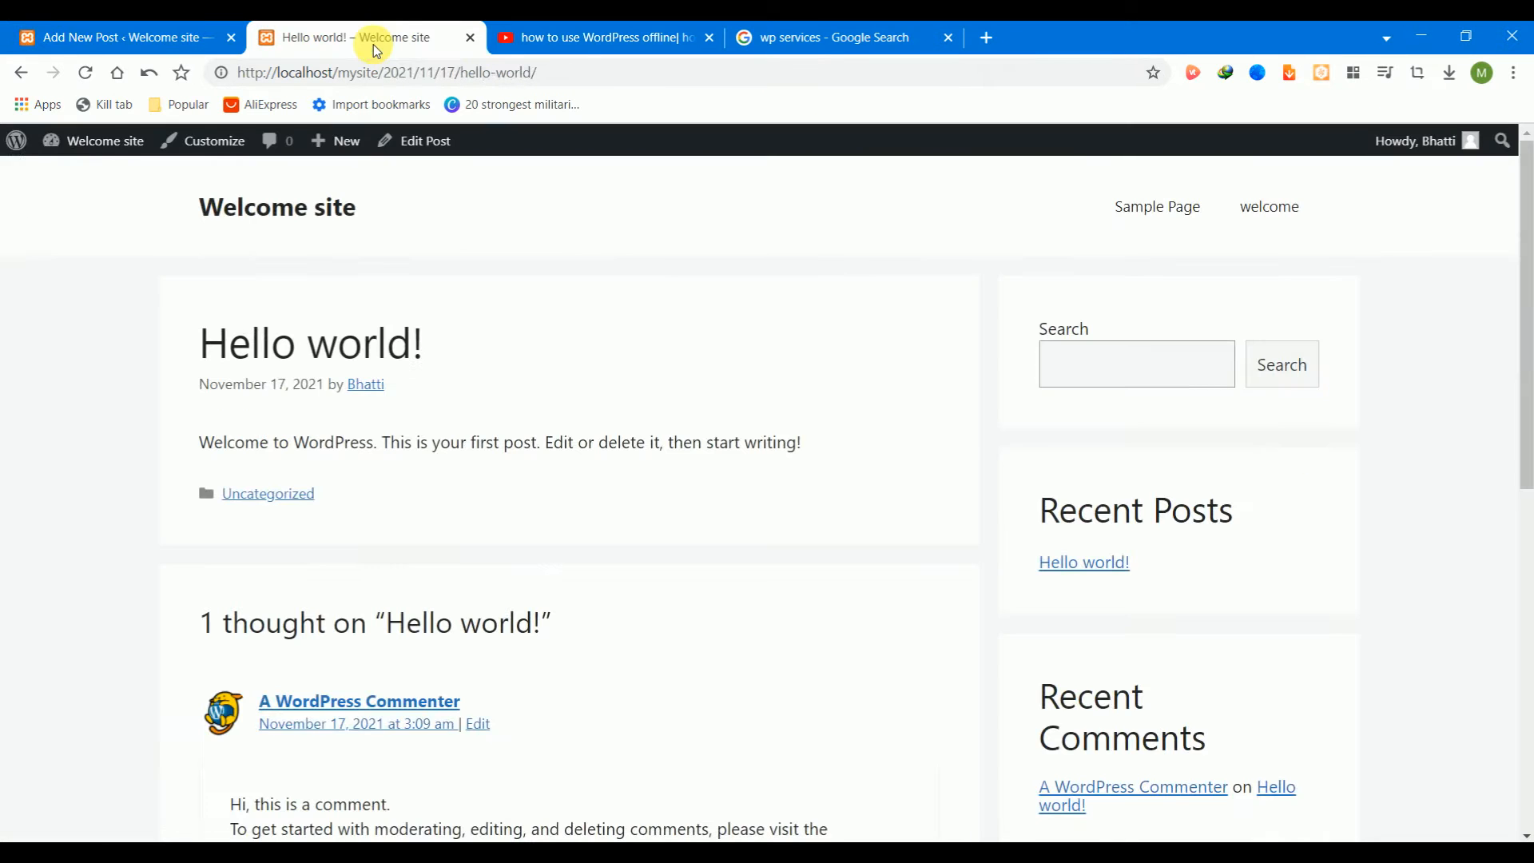
click(85, 72)
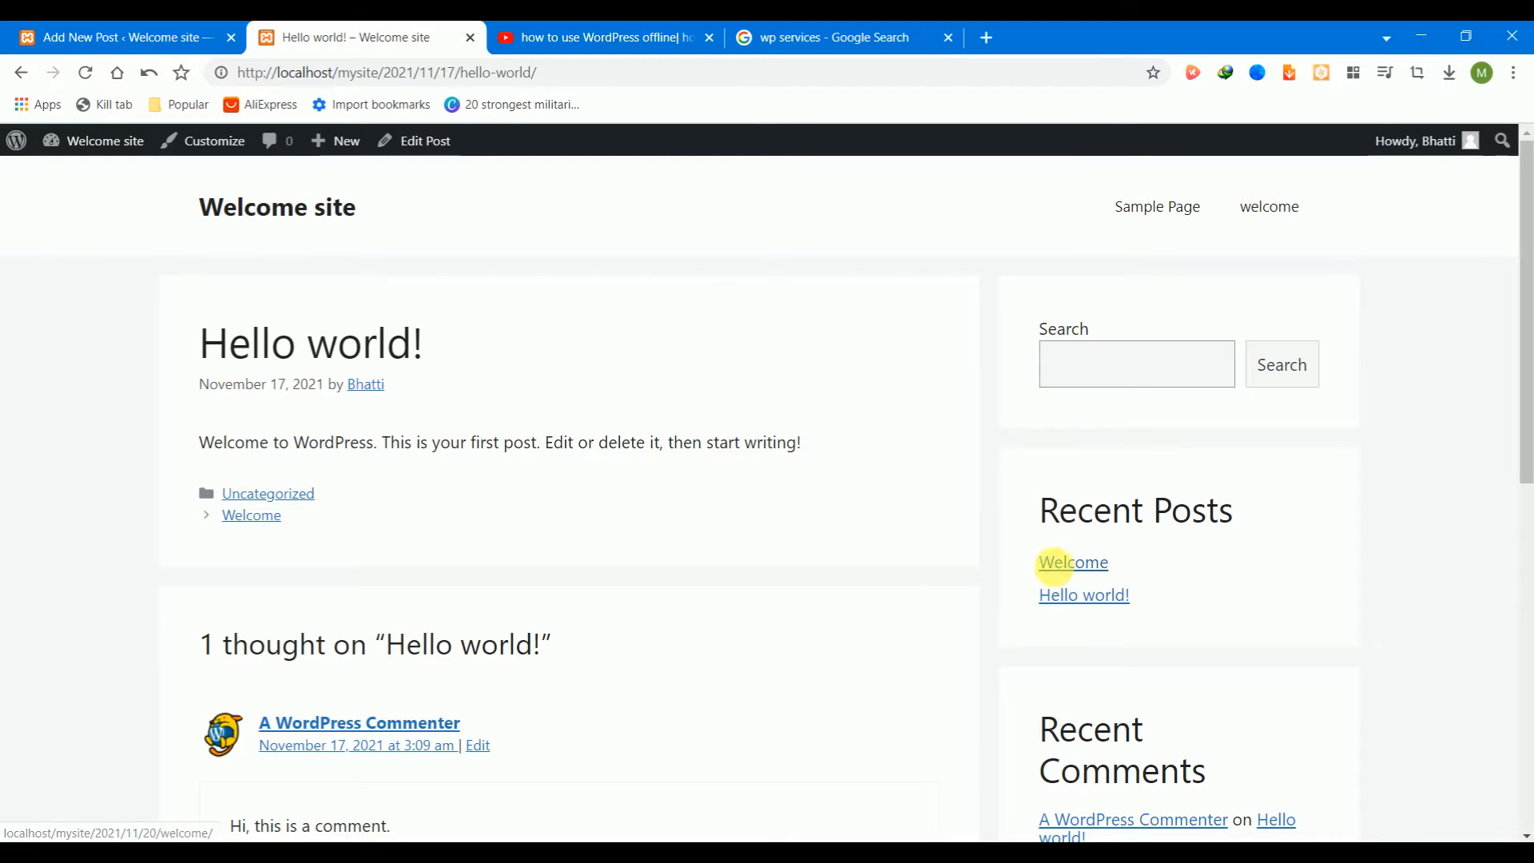
drag(1524, 352, 1527, 458)
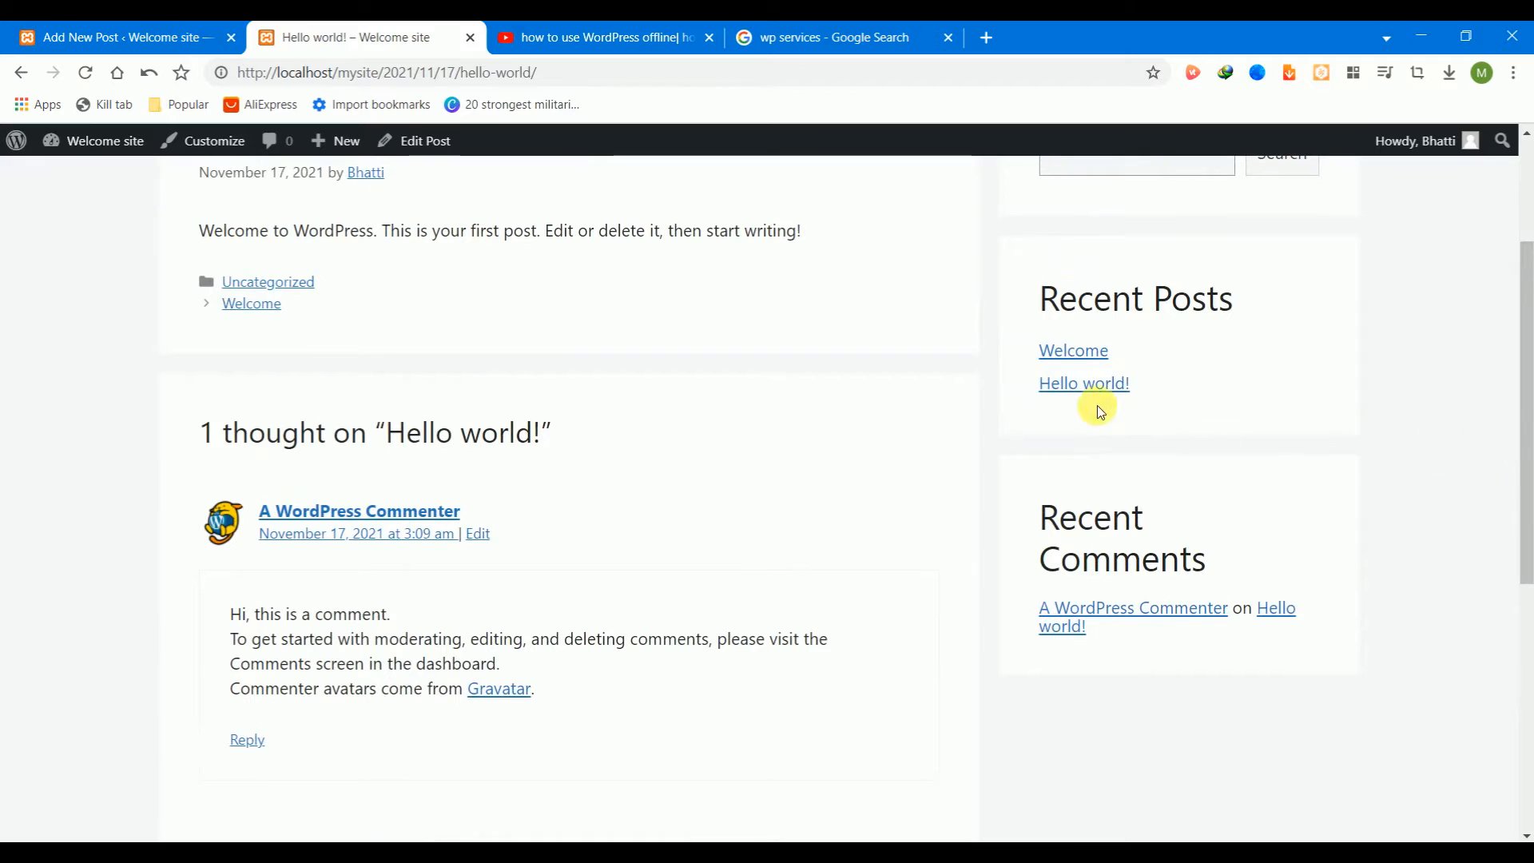
click(1080, 353)
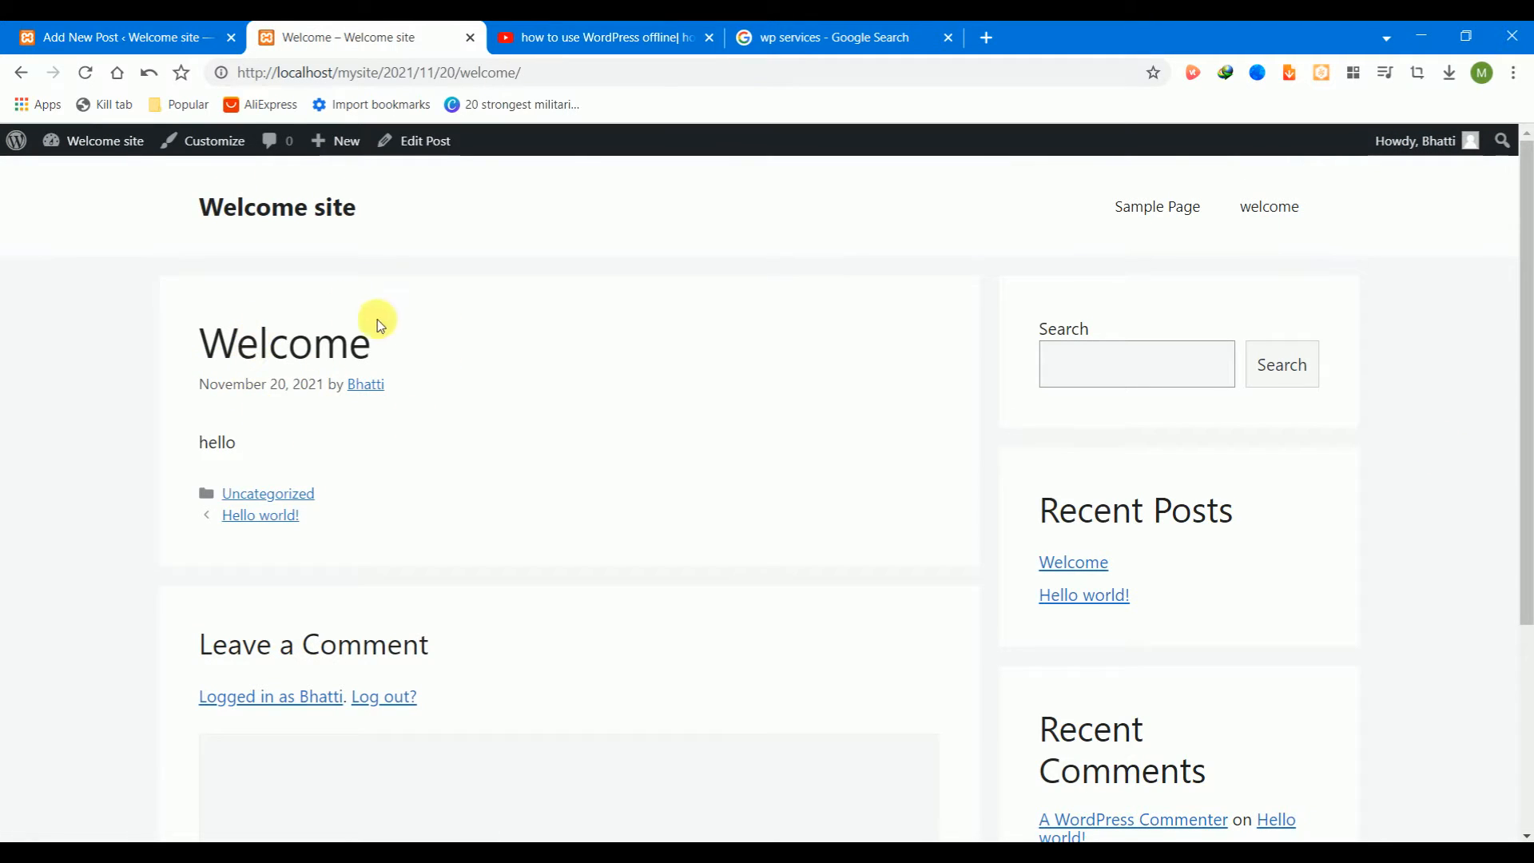
drag(244, 446, 171, 432)
click(216, 437)
- Back in the post editor, insert the third laptop picture from the media library as an image block below the "hello" paragraph
click(159, 40)
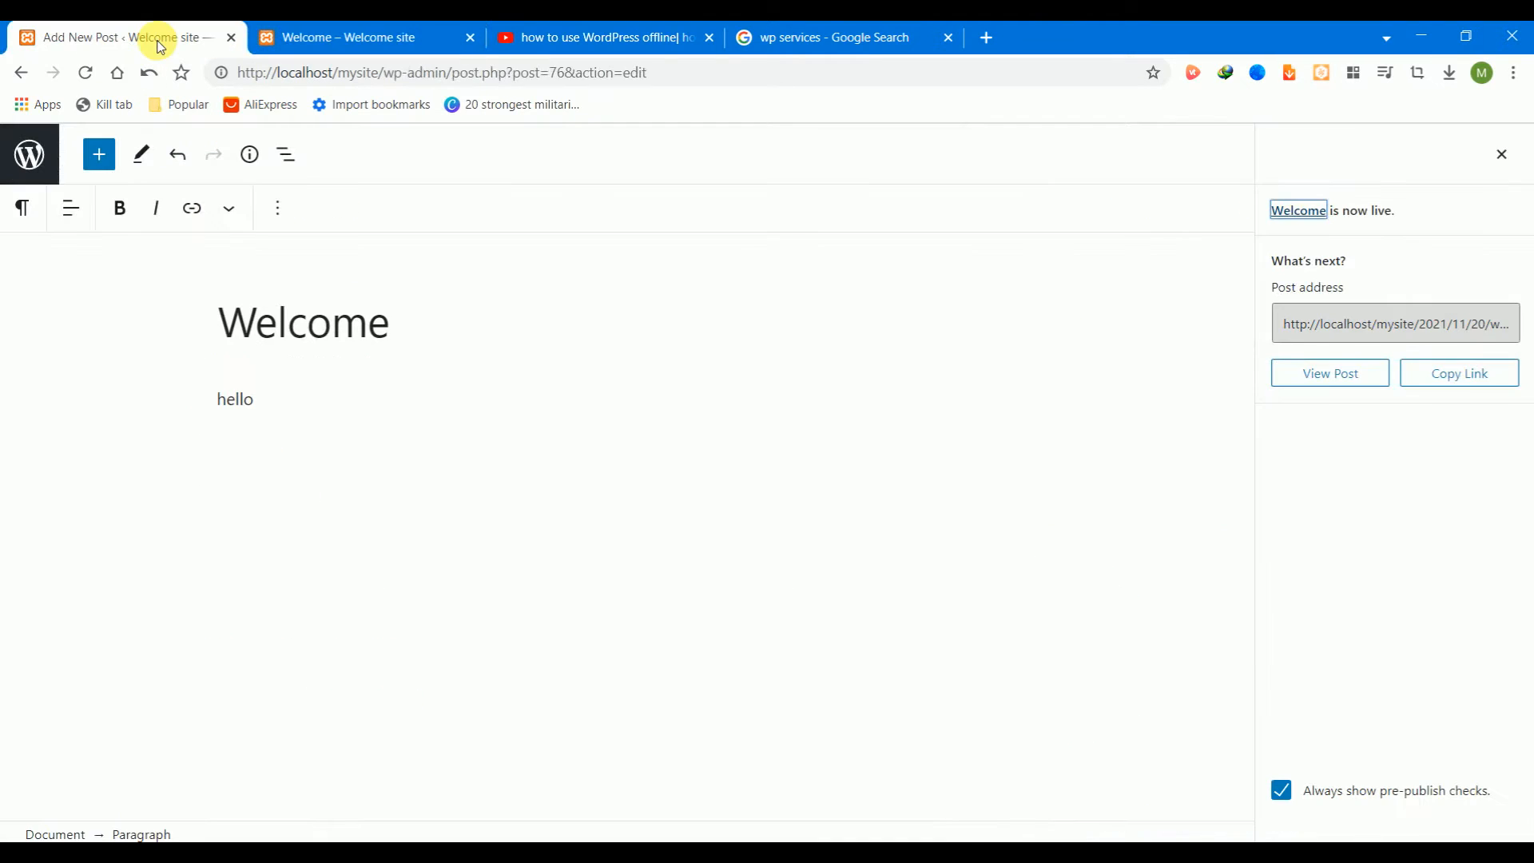
click(453, 415)
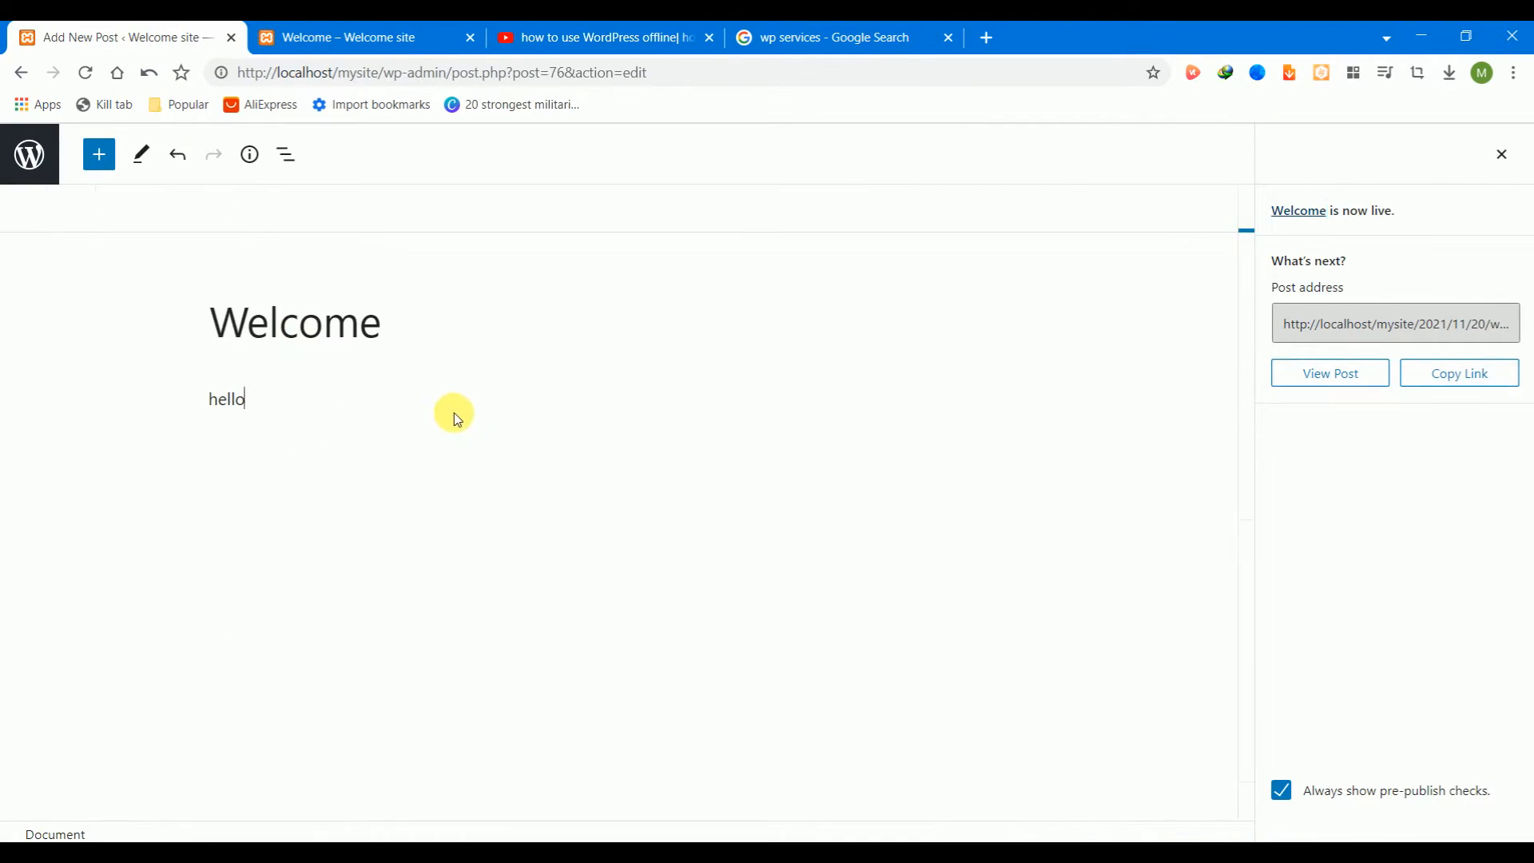
key(Return)
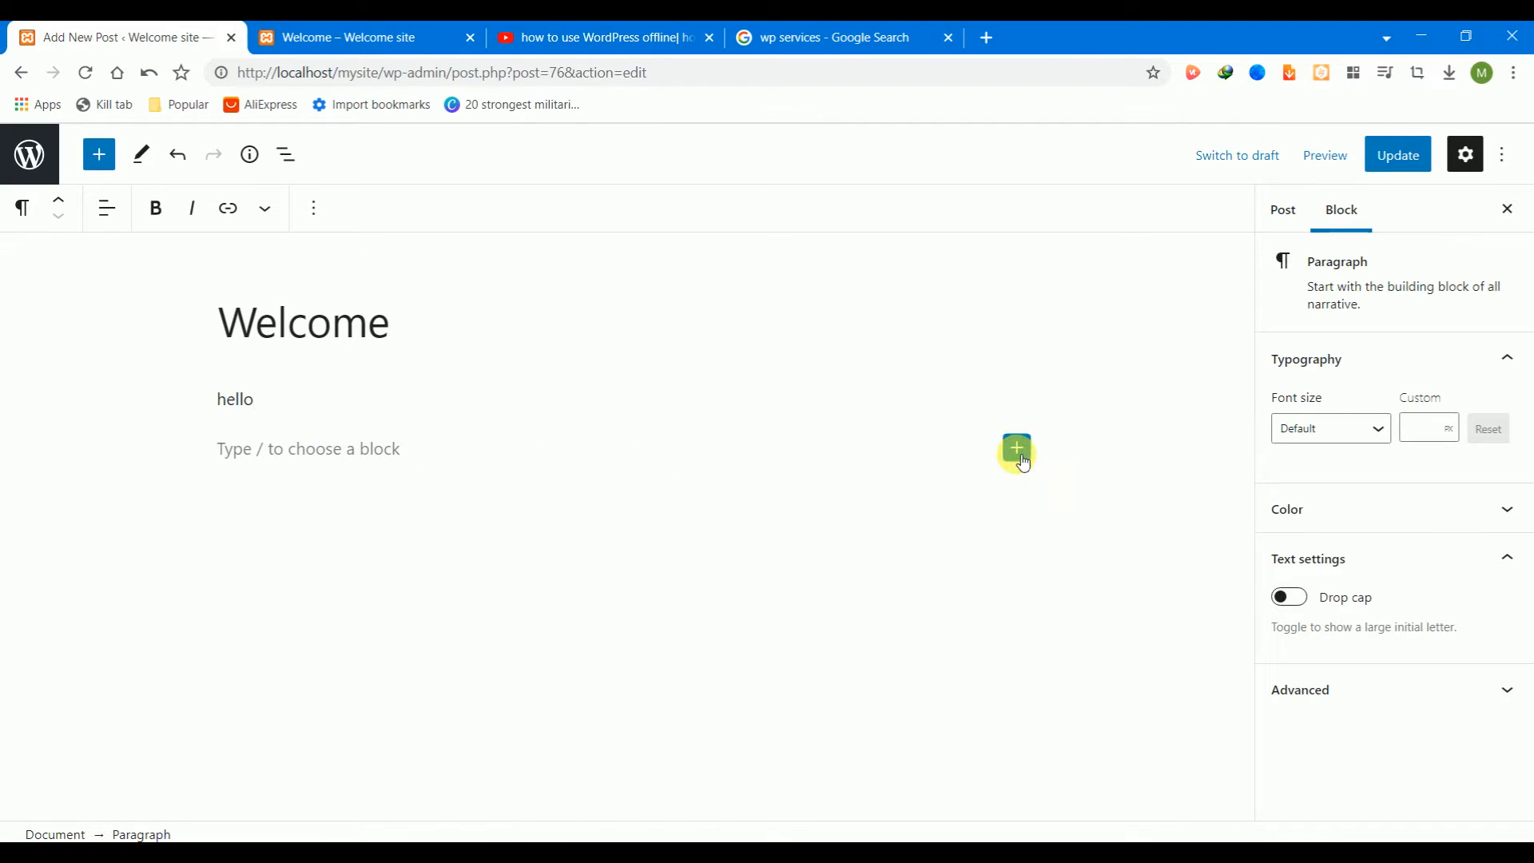
click(1016, 447)
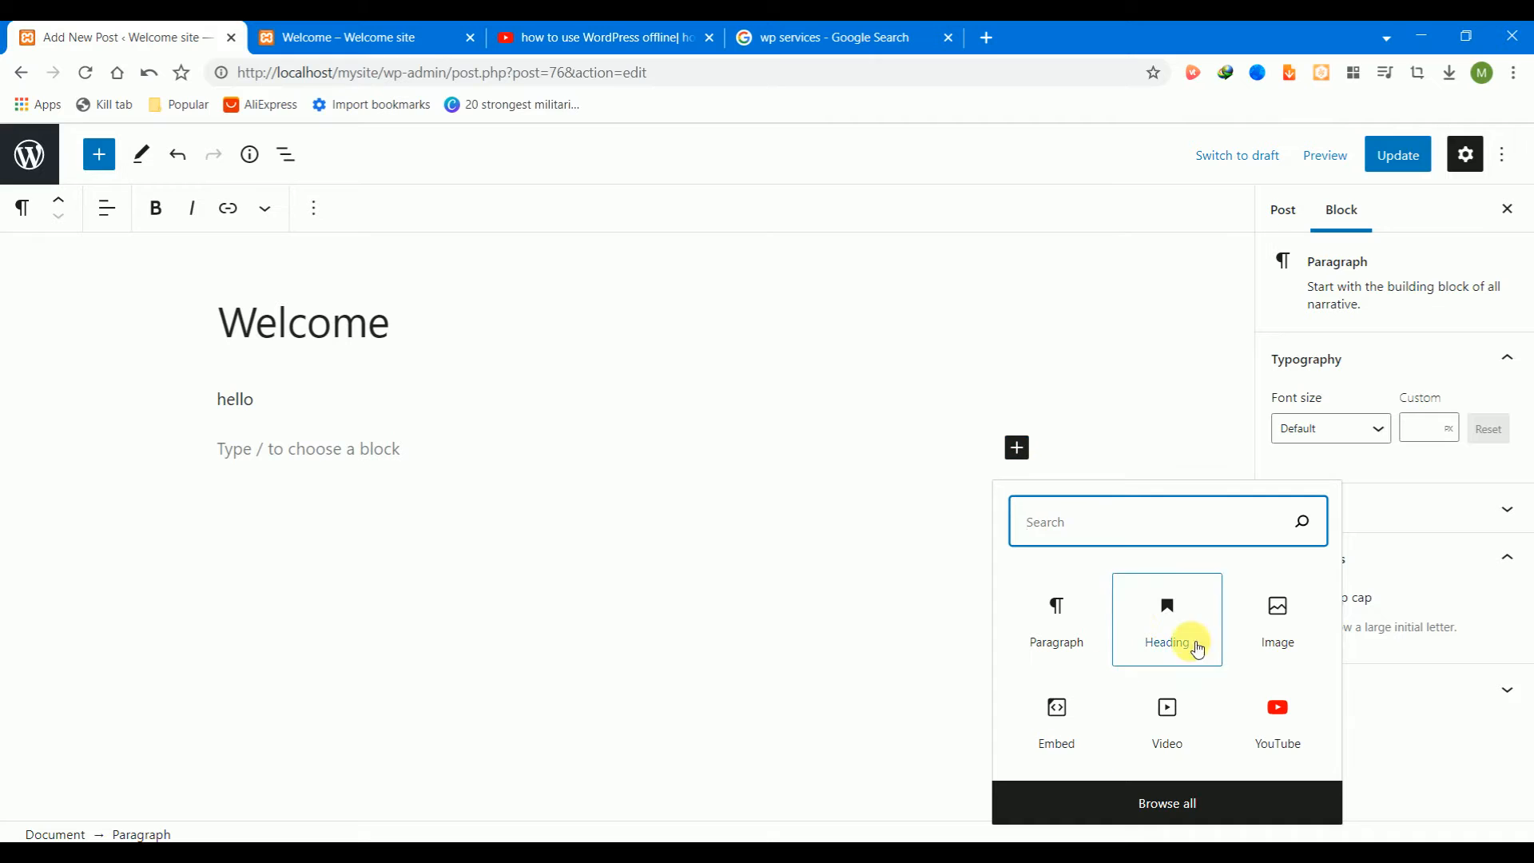
click(1274, 617)
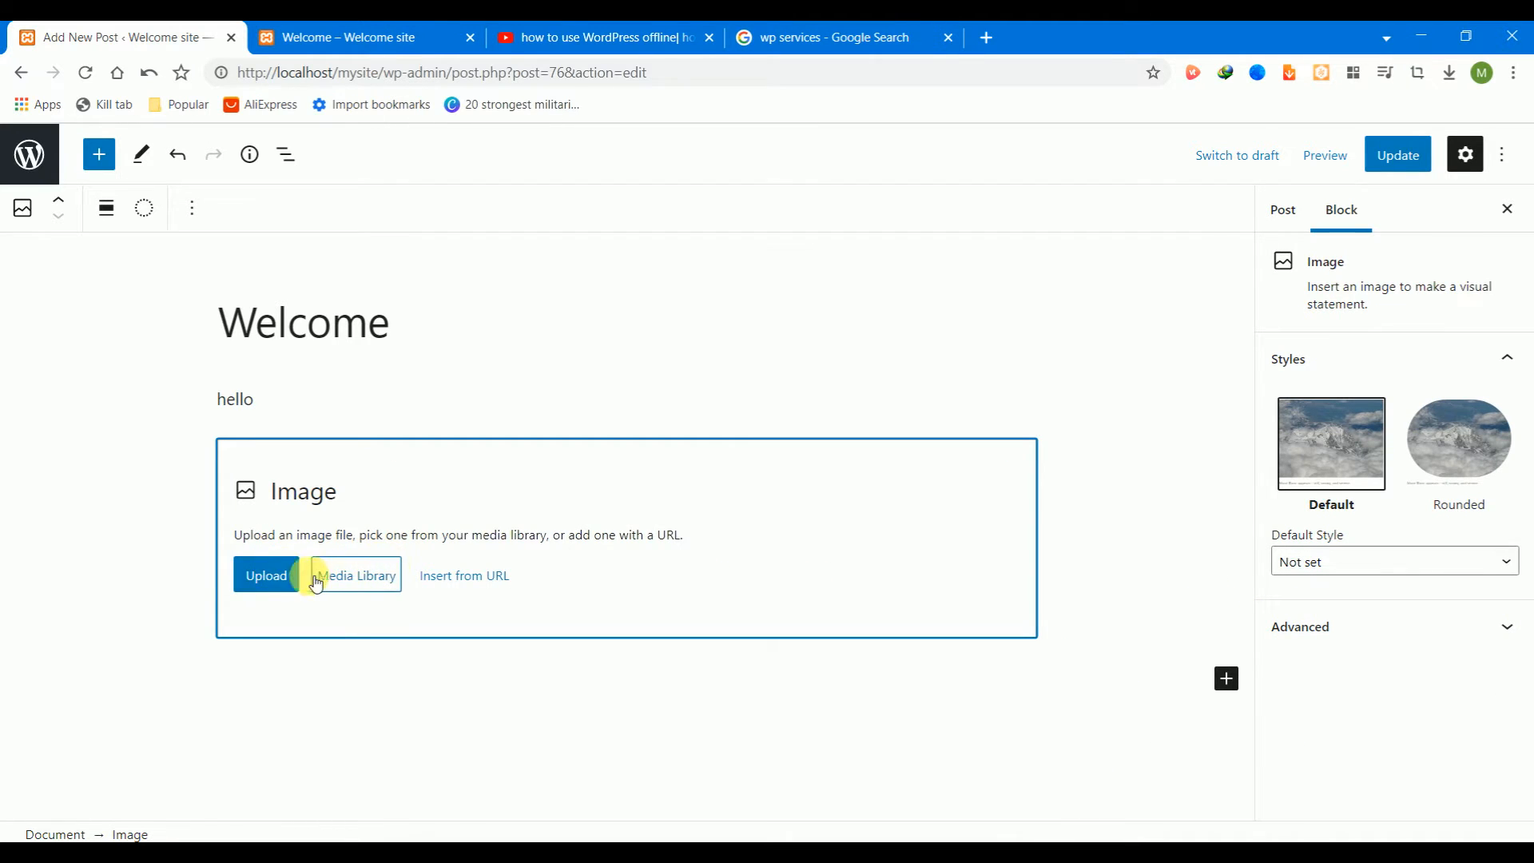
click(376, 577)
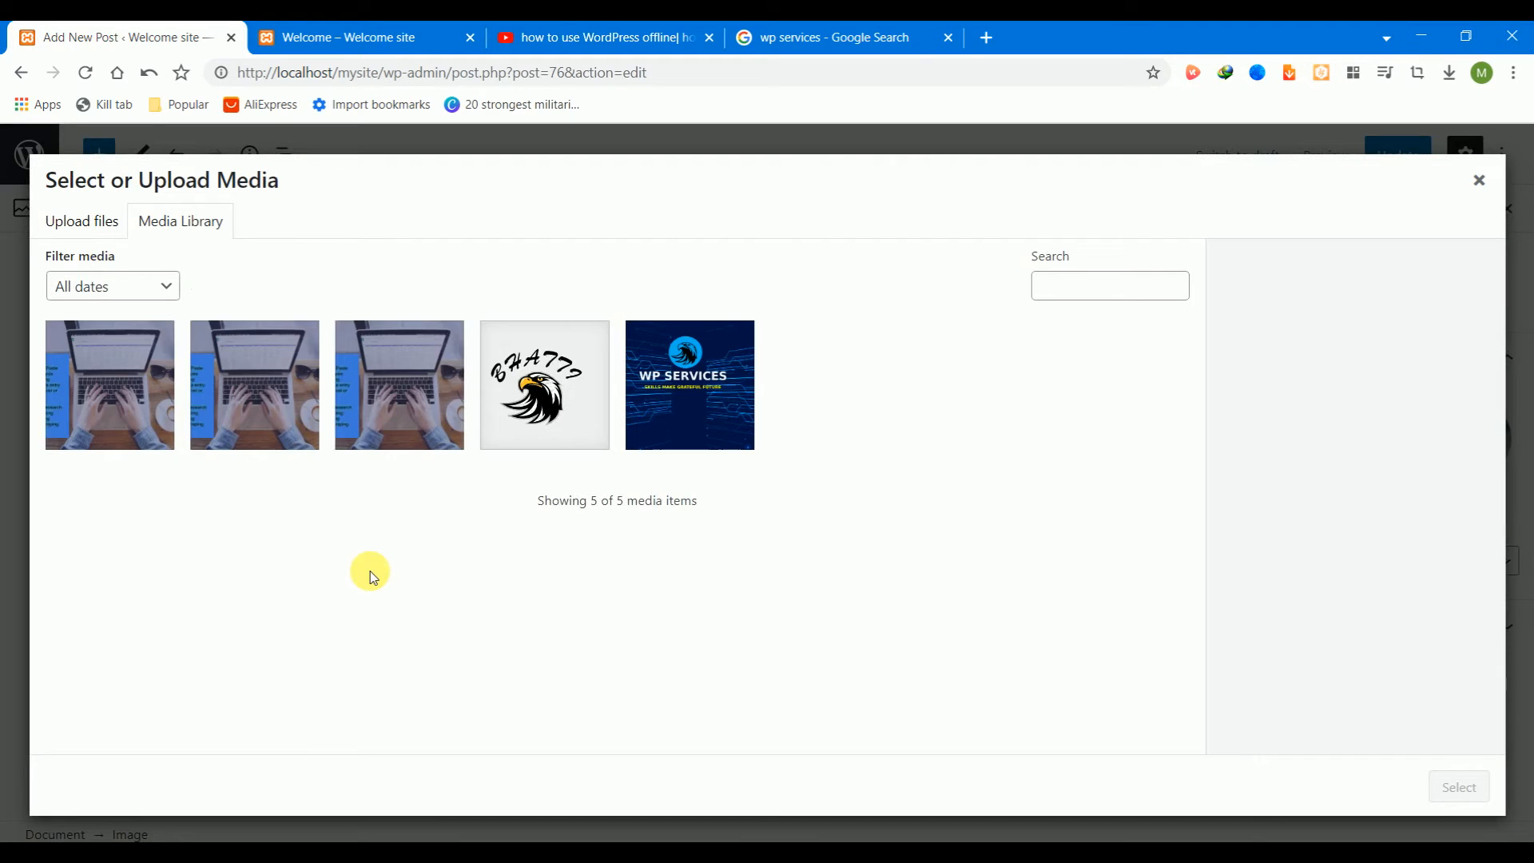
click(405, 411)
click(1455, 787)
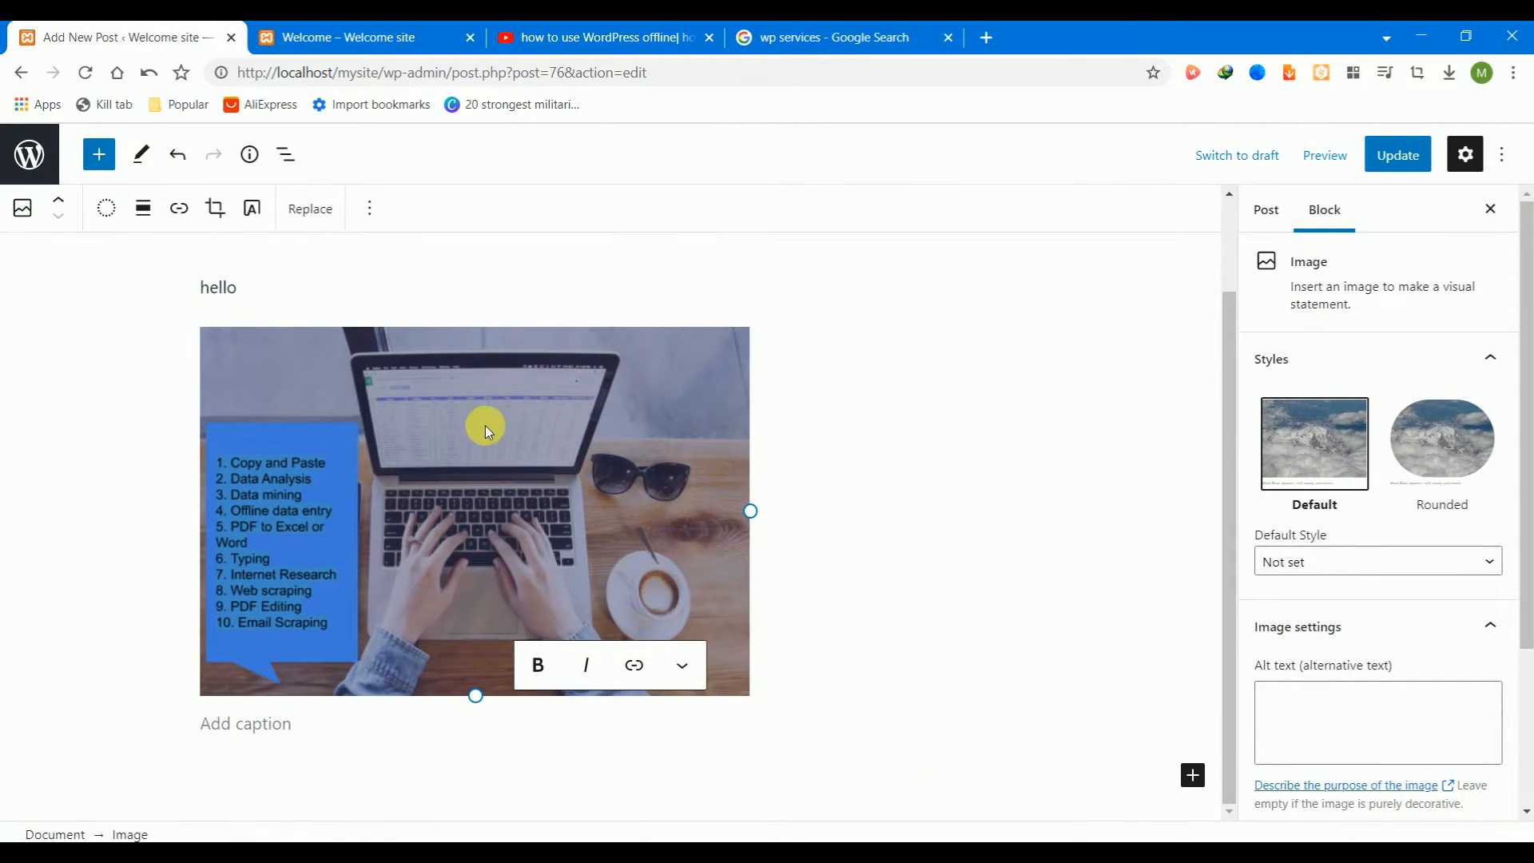
- Align the laptop image to the center and enlarge it proportionally
click(144, 214)
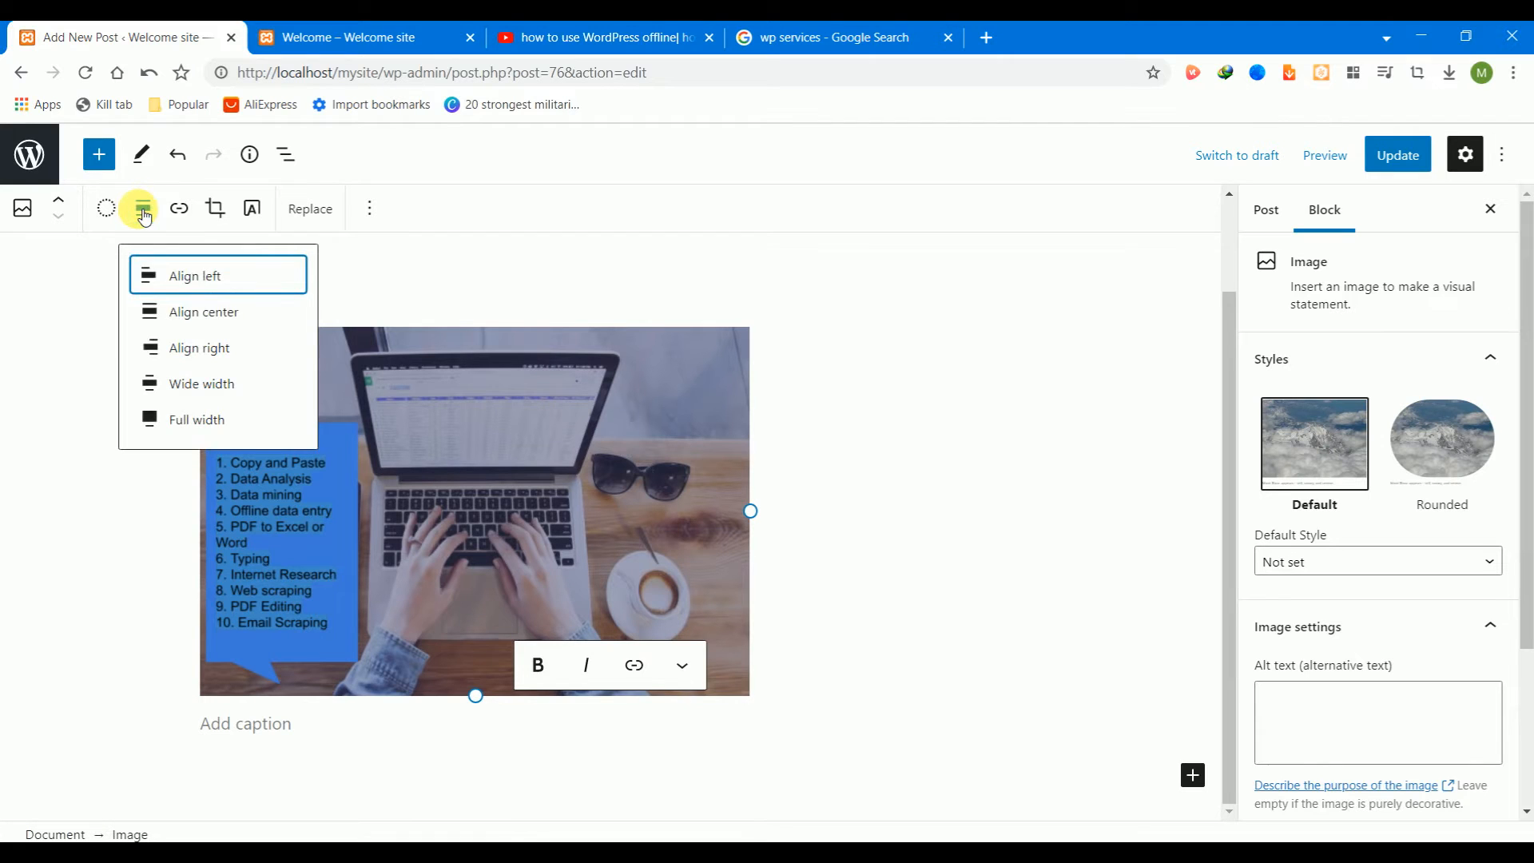
click(167, 318)
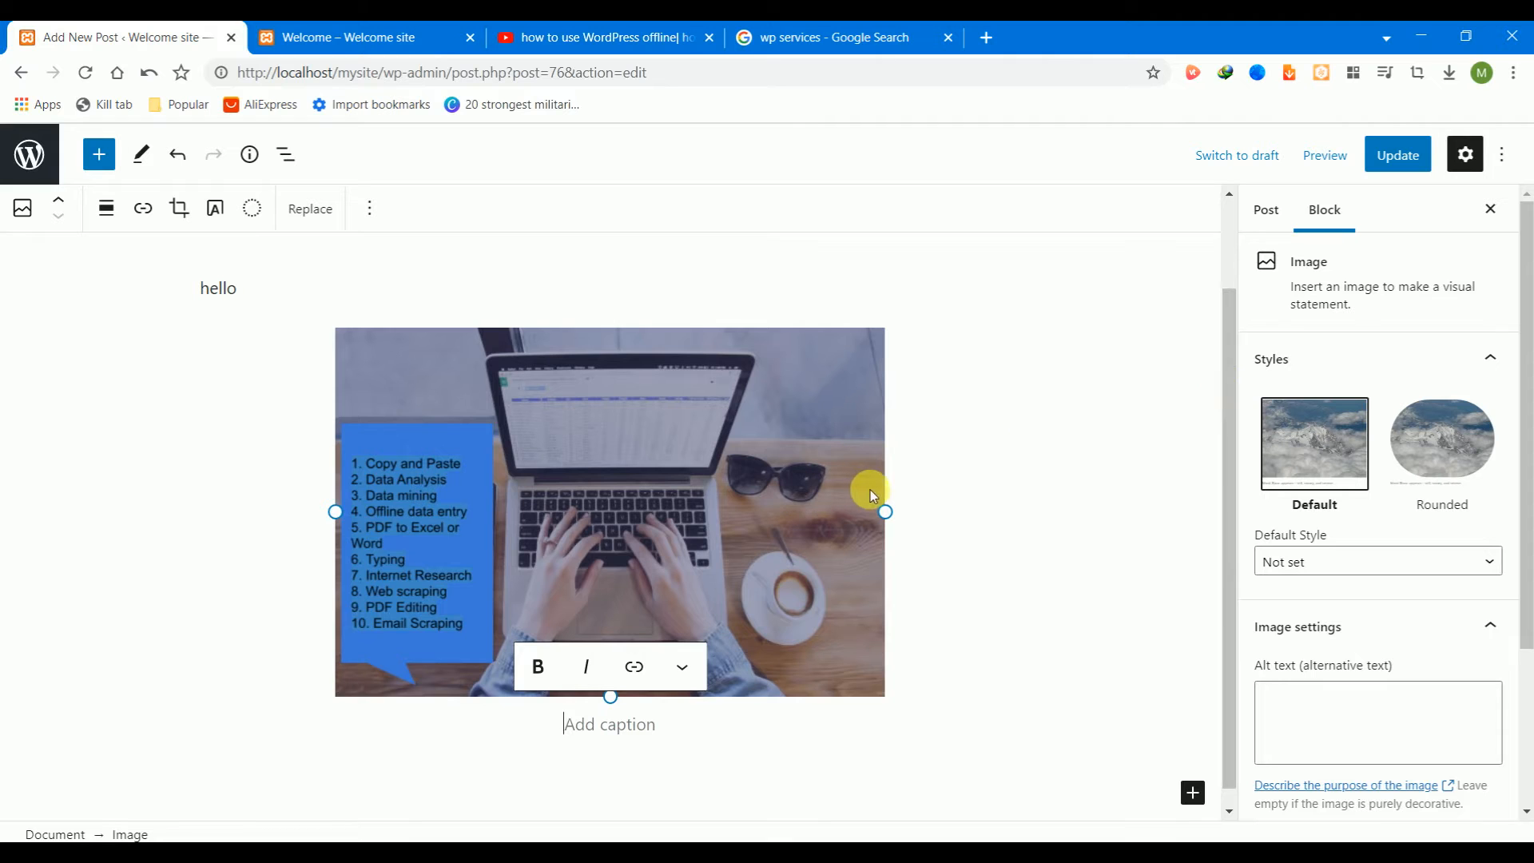
drag(887, 512, 1099, 496)
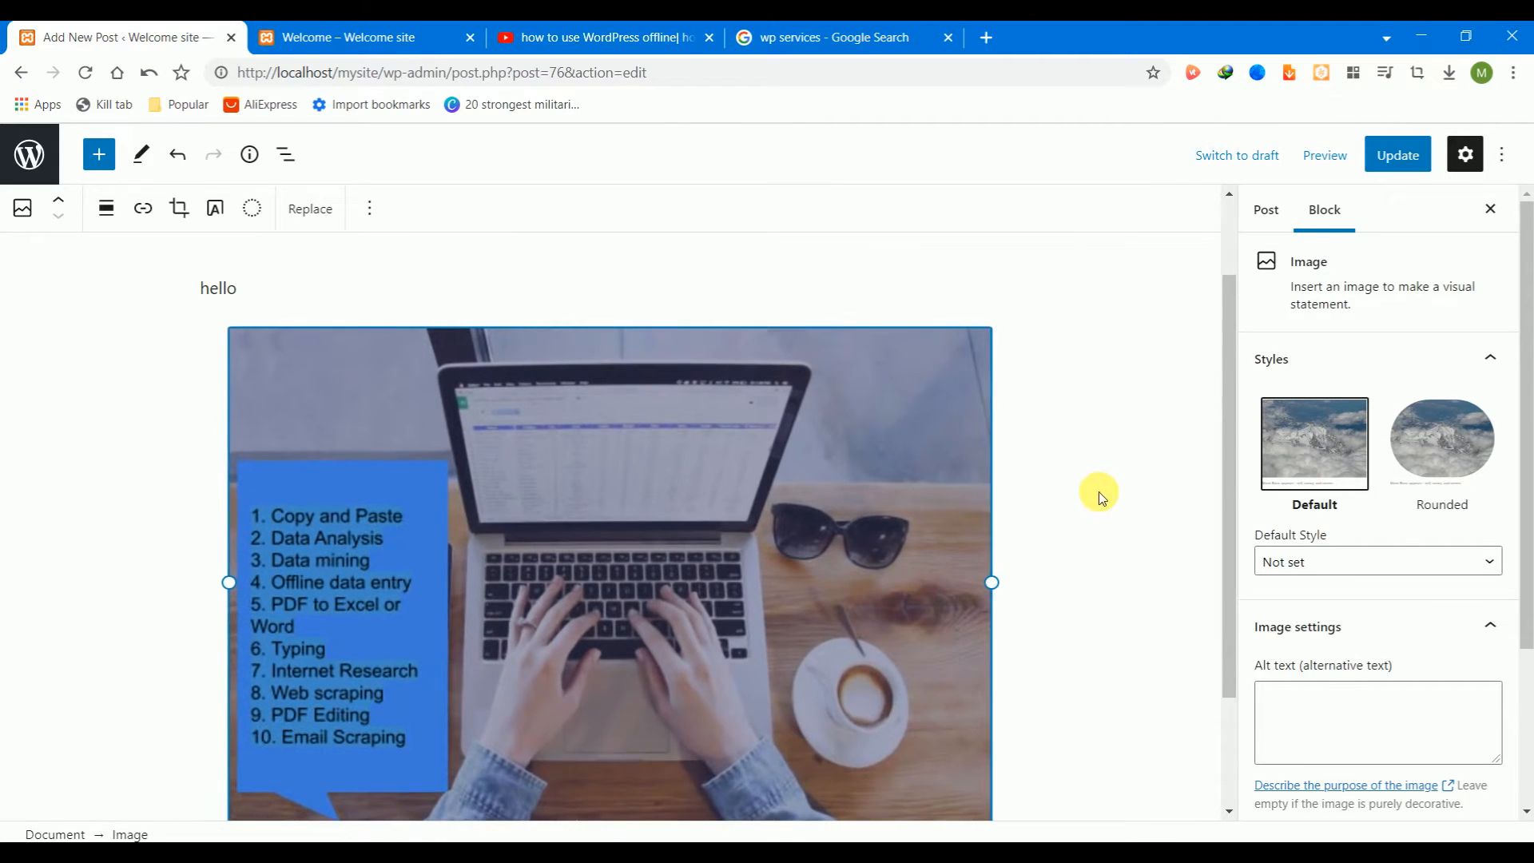
drag(1221, 333, 1225, 386)
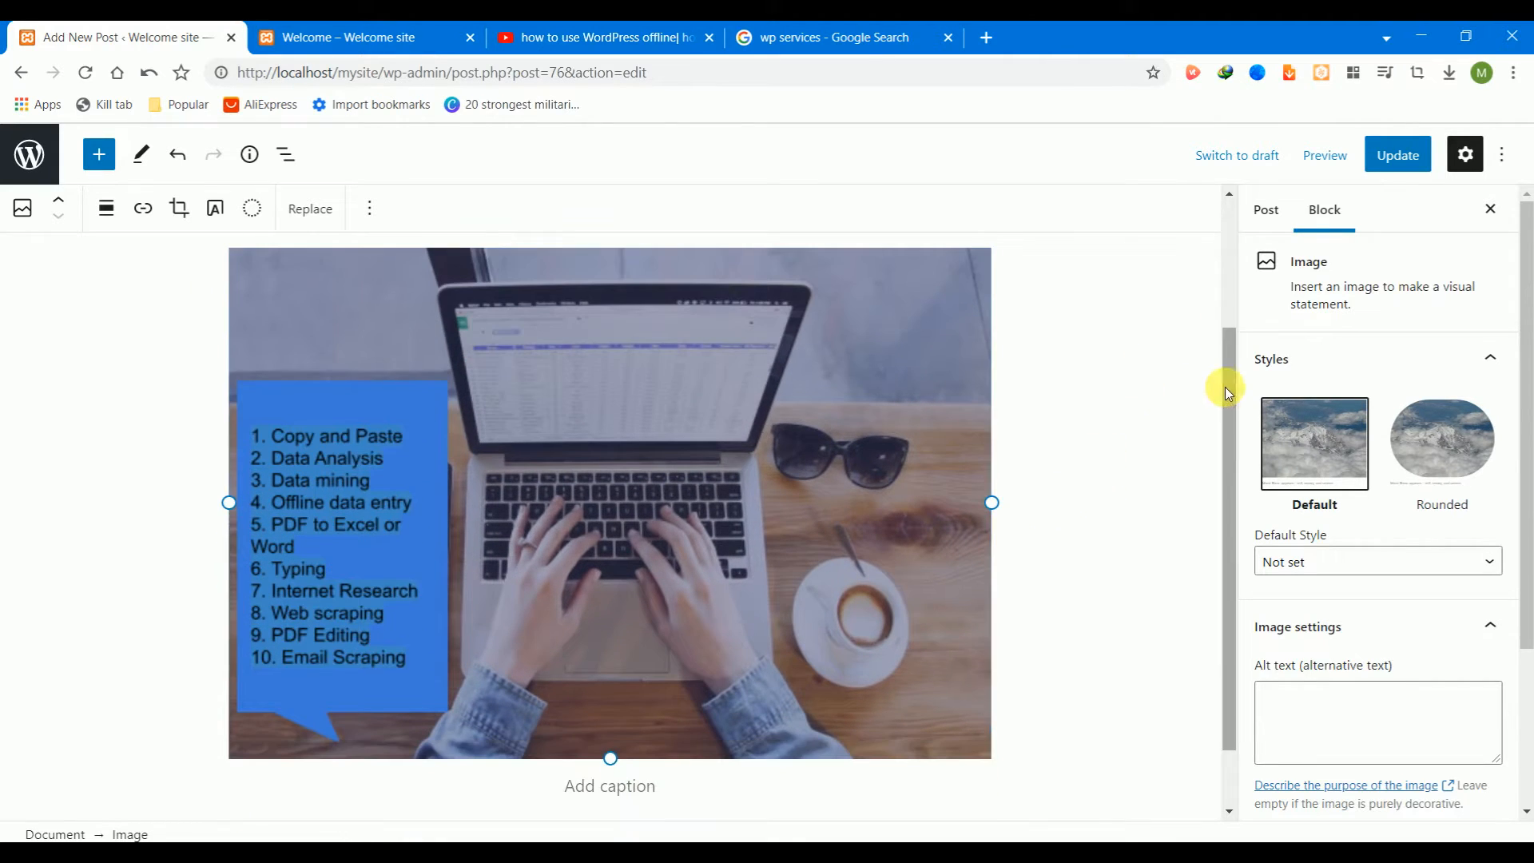
- Update the post, check the image on the live Welcome page, and return to the editor
click(1387, 153)
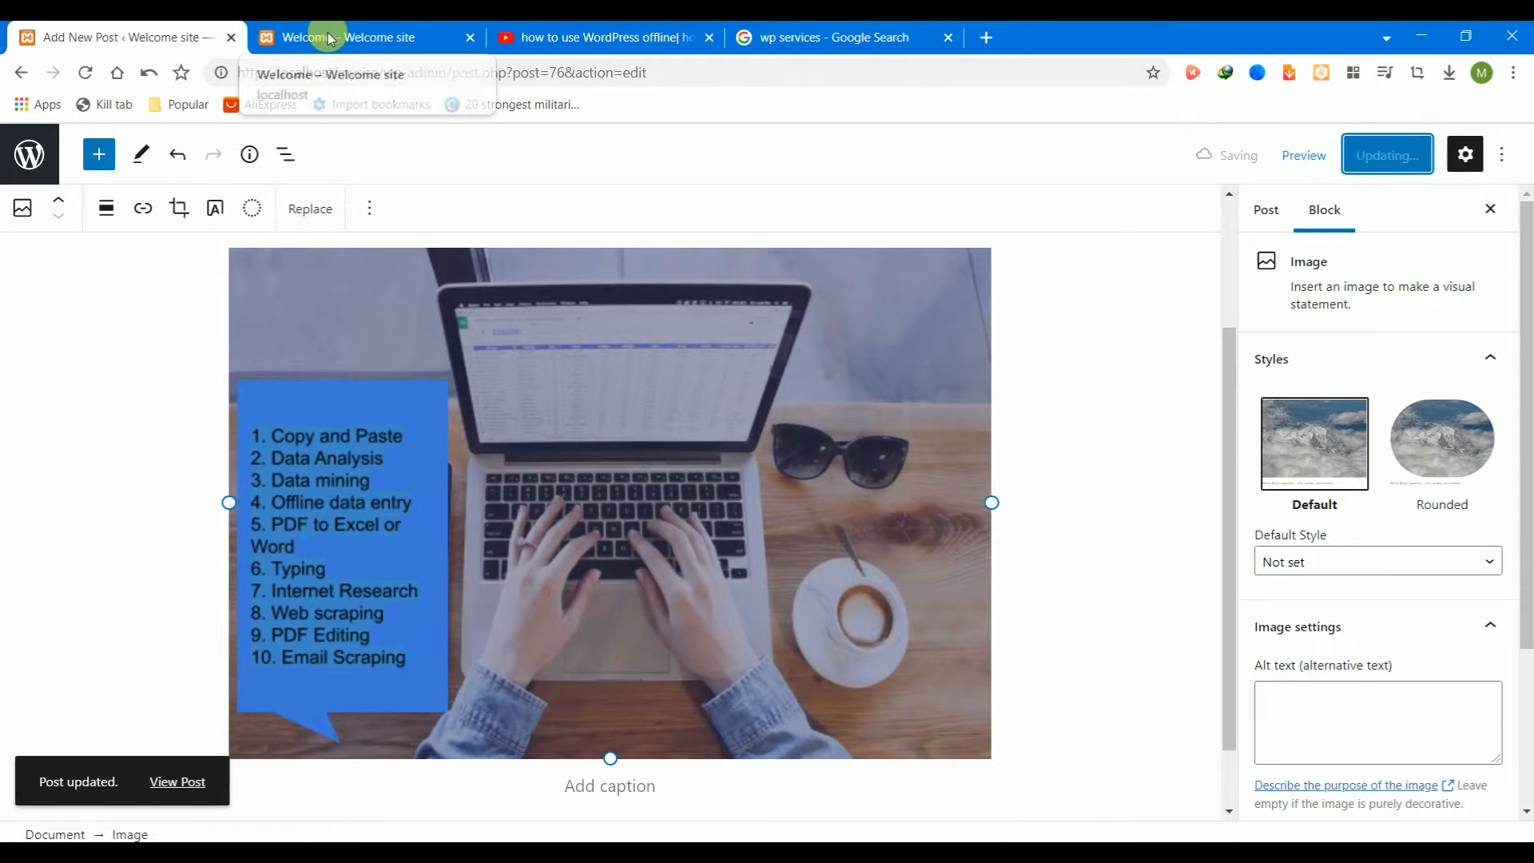
click(331, 37)
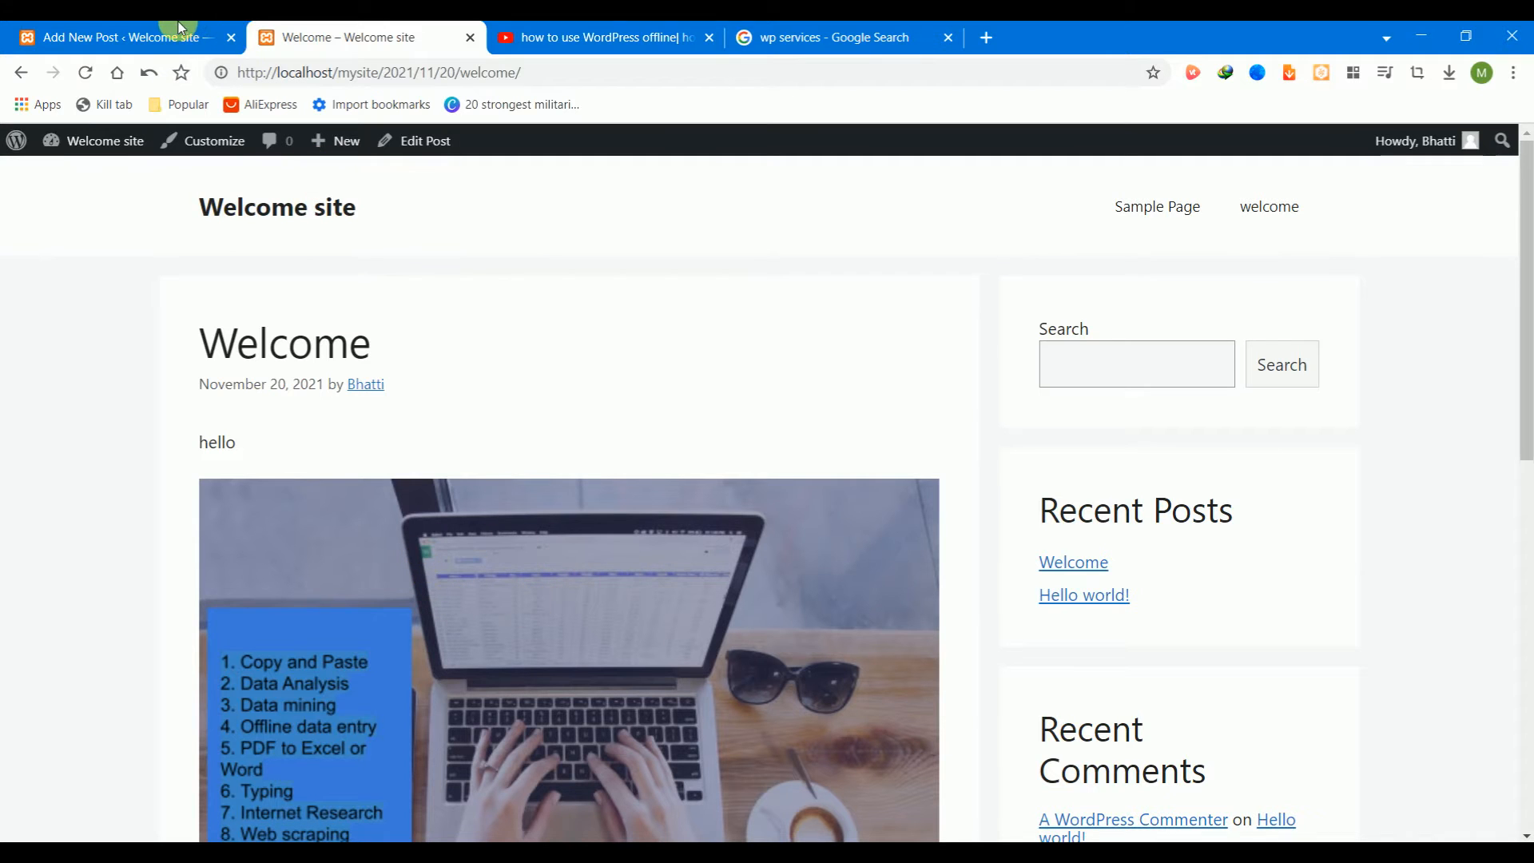
click(163, 39)
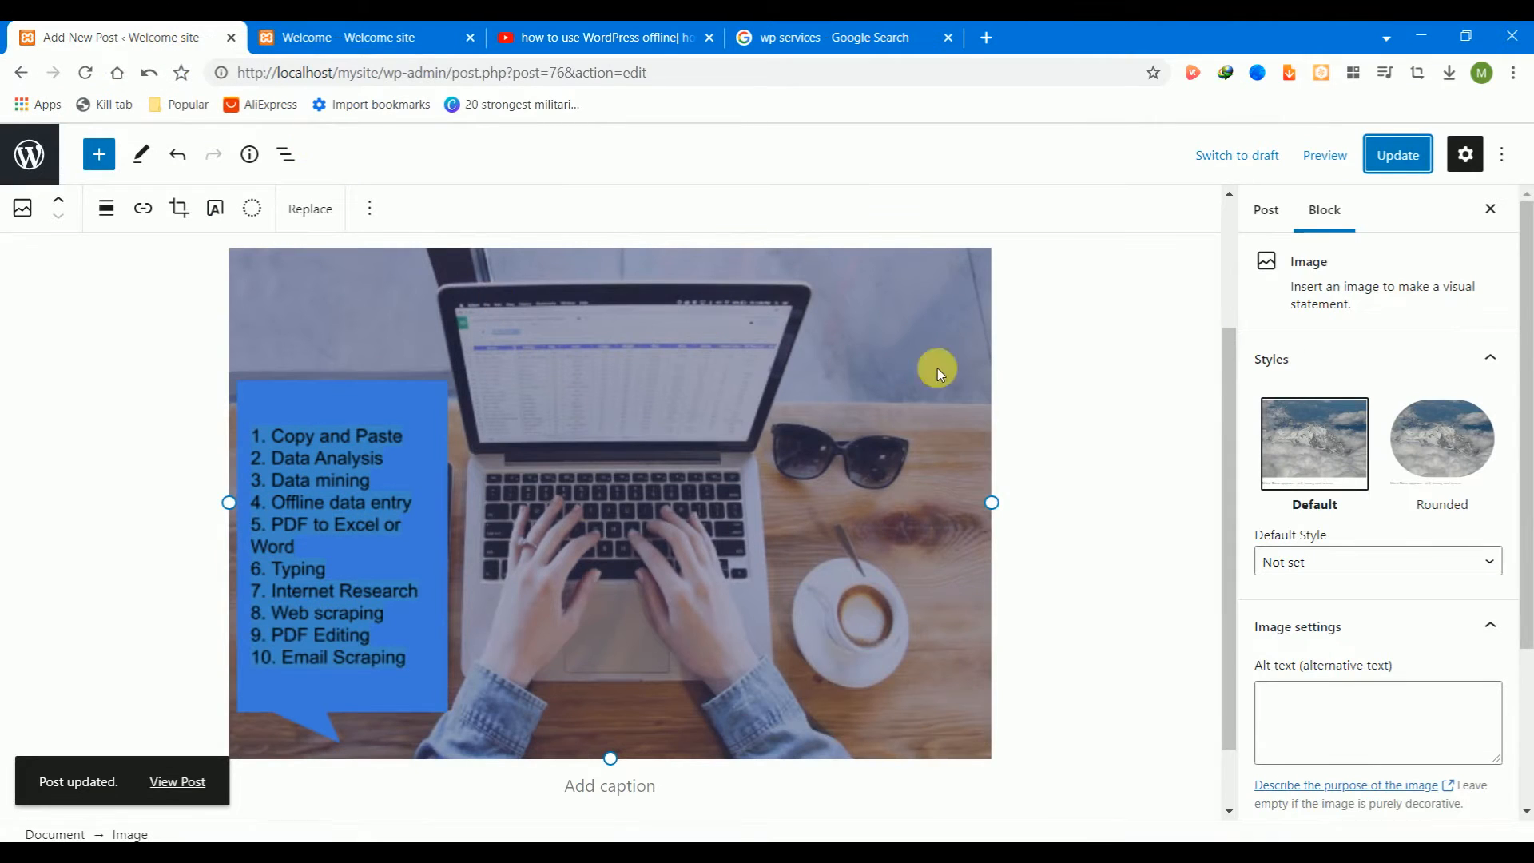
- Add an Embed block below the laptop image
drag(1226, 365, 1221, 519)
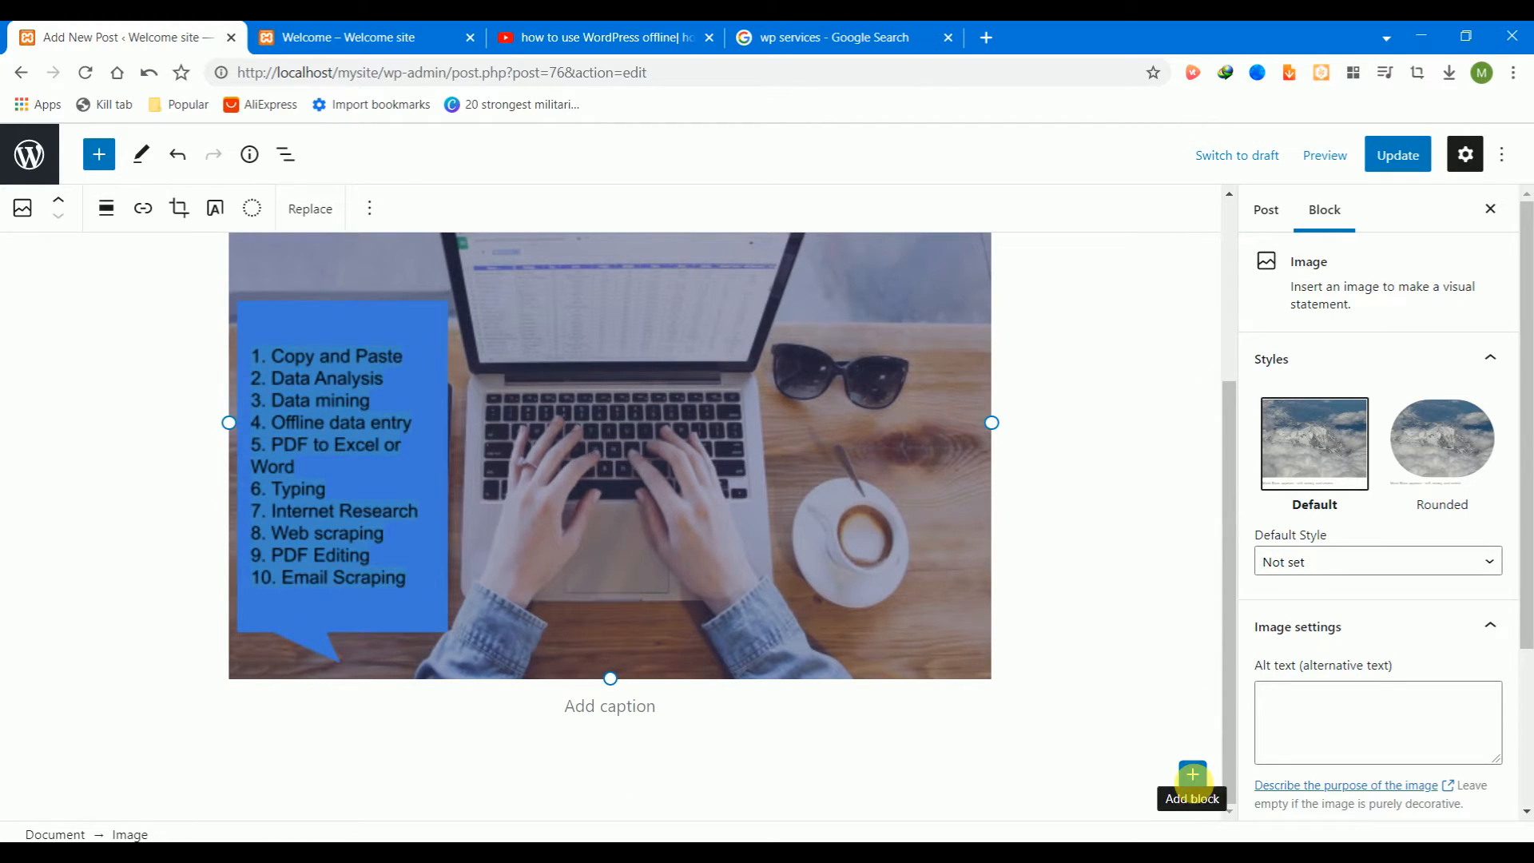
click(1192, 775)
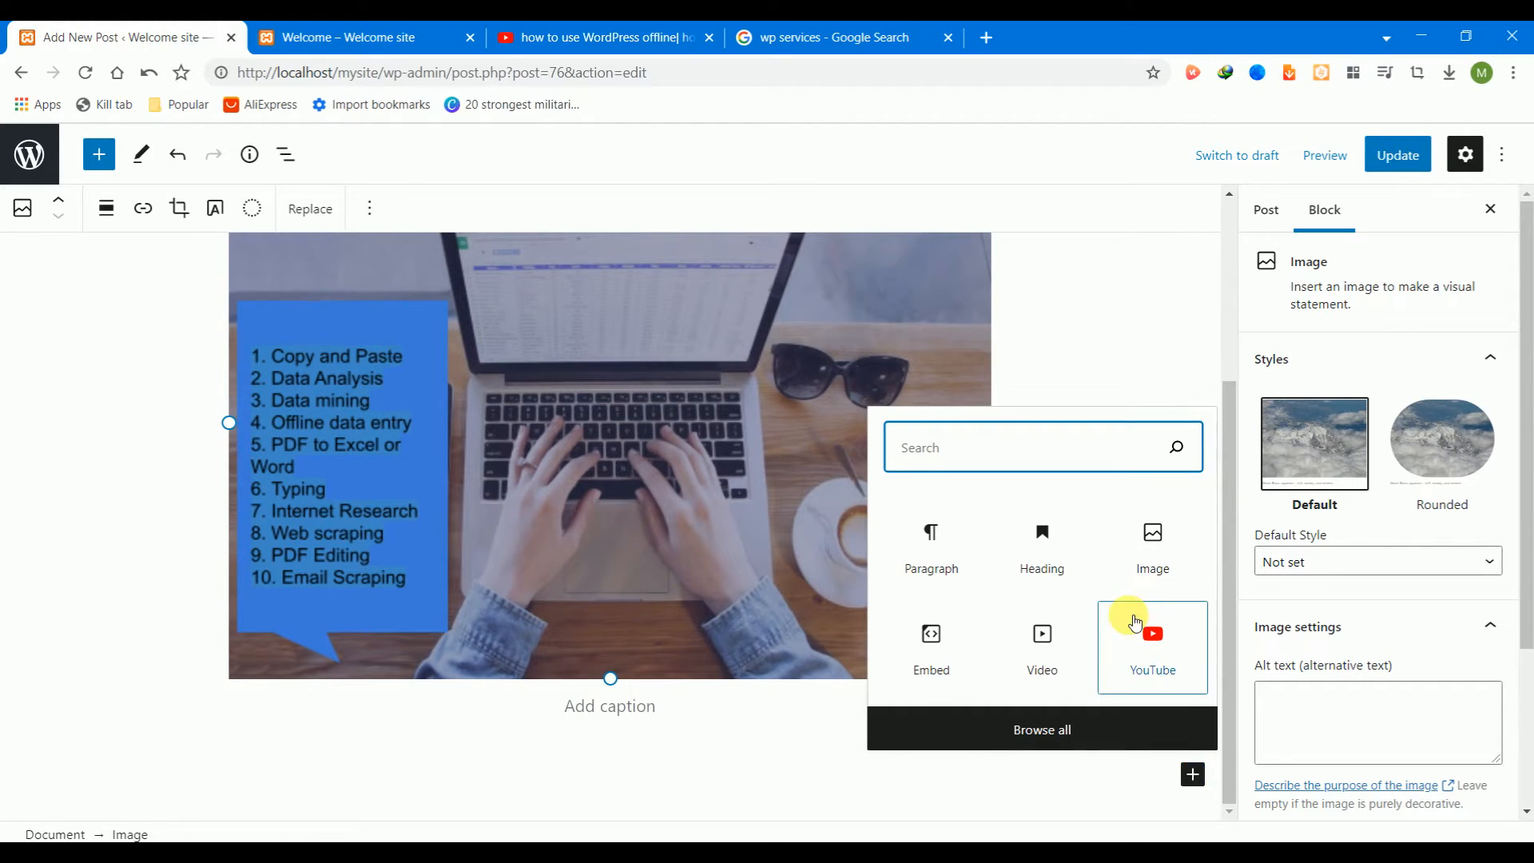
click(900, 649)
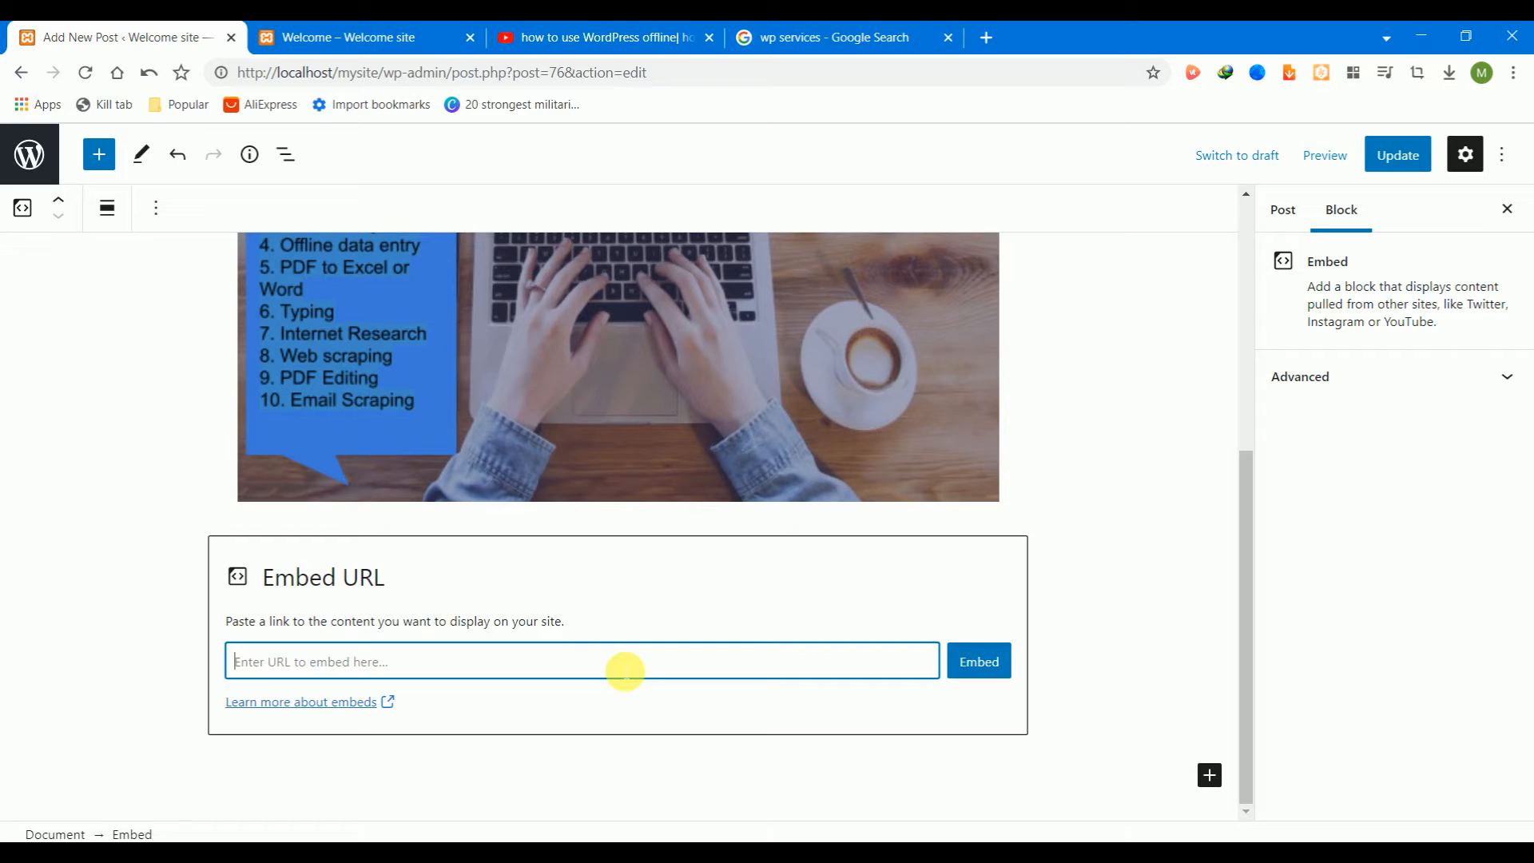
- Copy the address of the "how to use WordPress offline" YouTube video and embed it in the post through the Embed URL block
click(600, 37)
click(436, 71)
key(ctrl+c)
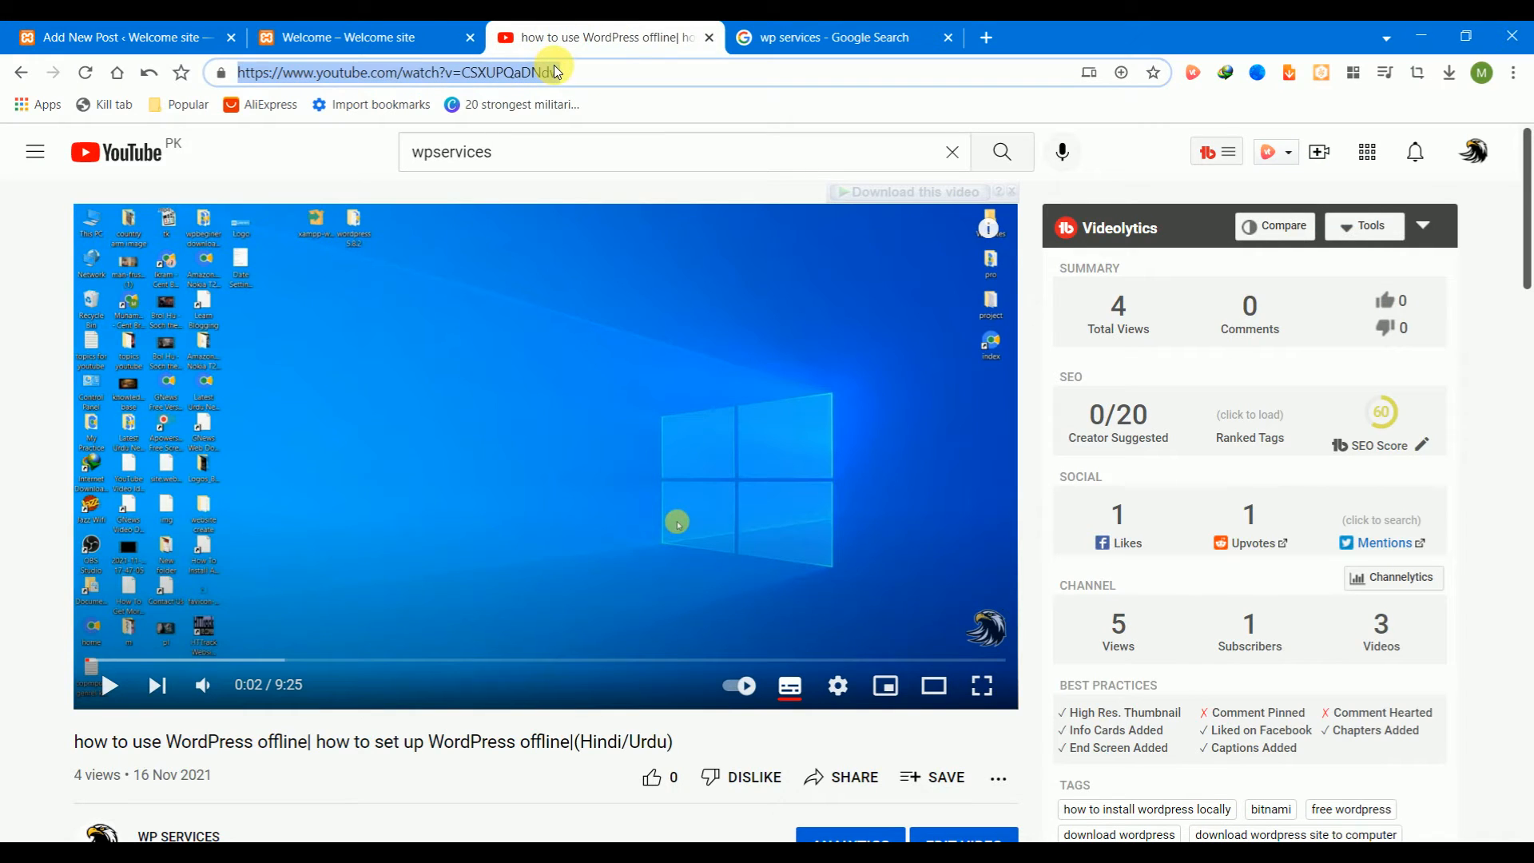
click(368, 37)
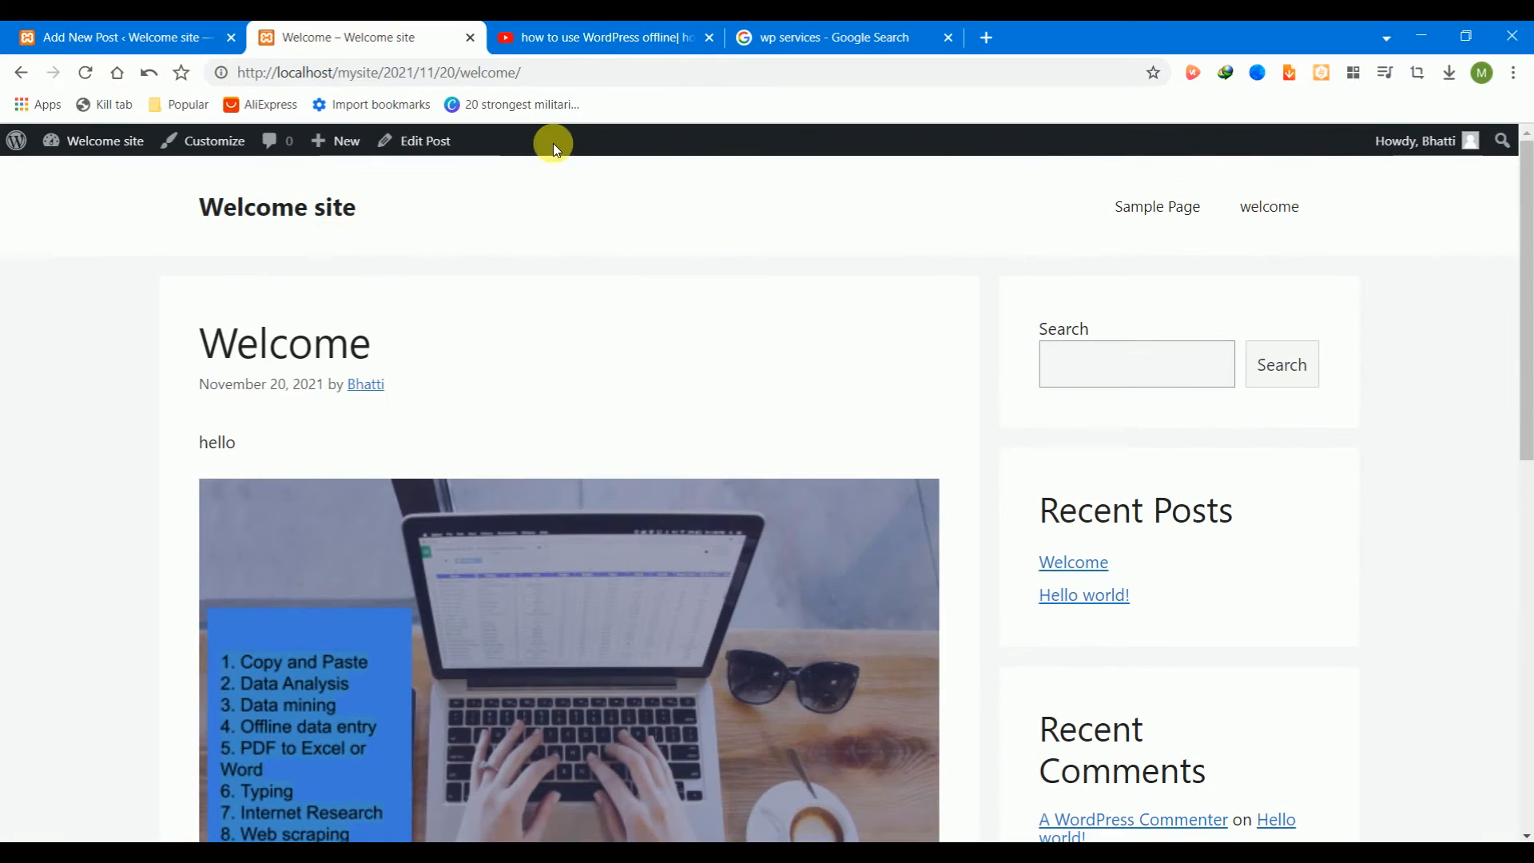
click(161, 34)
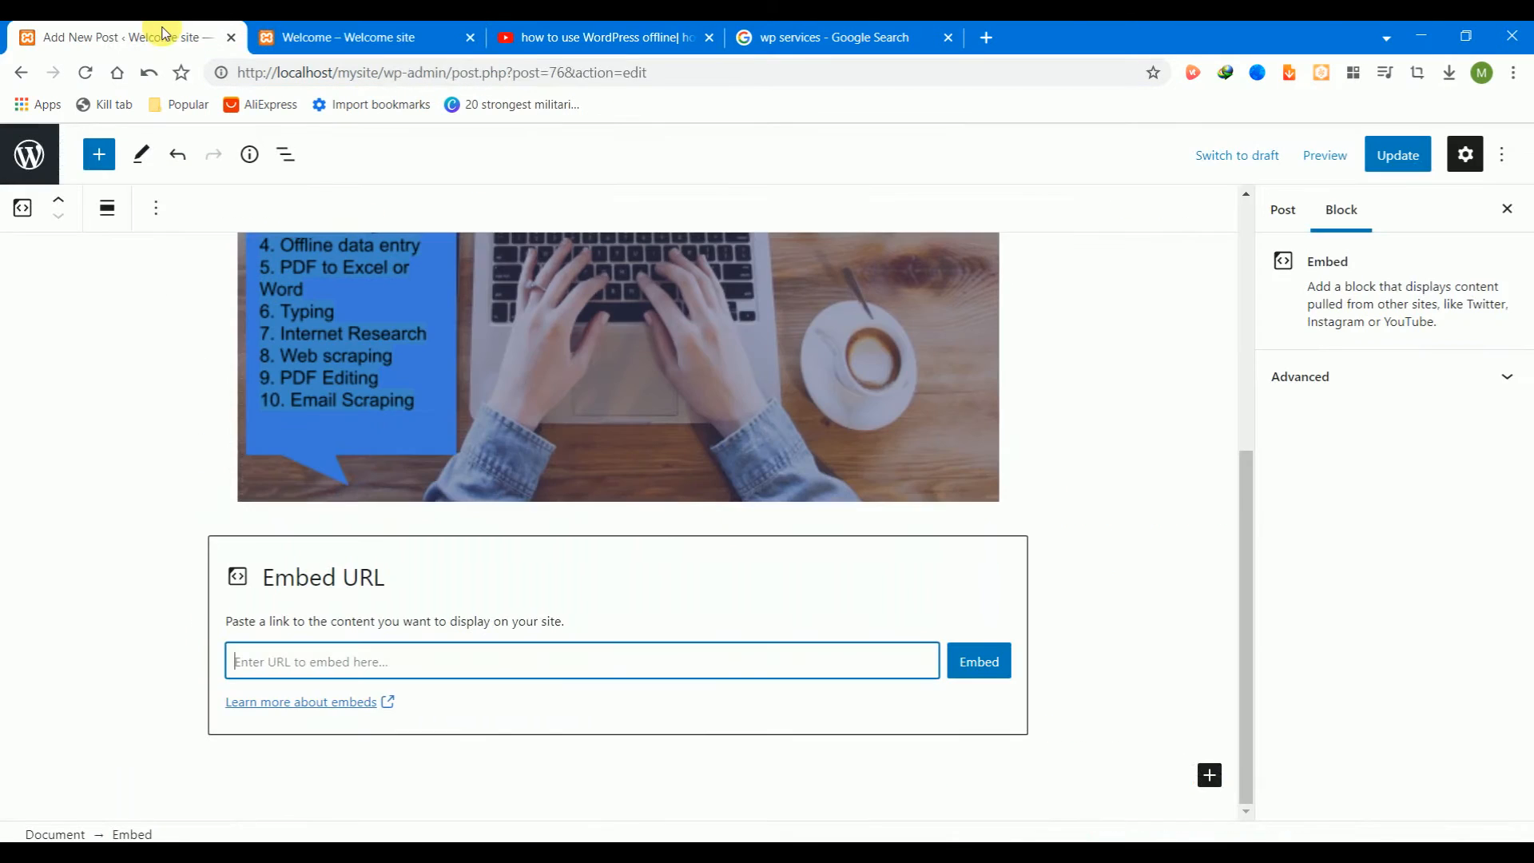
click(1244, 478)
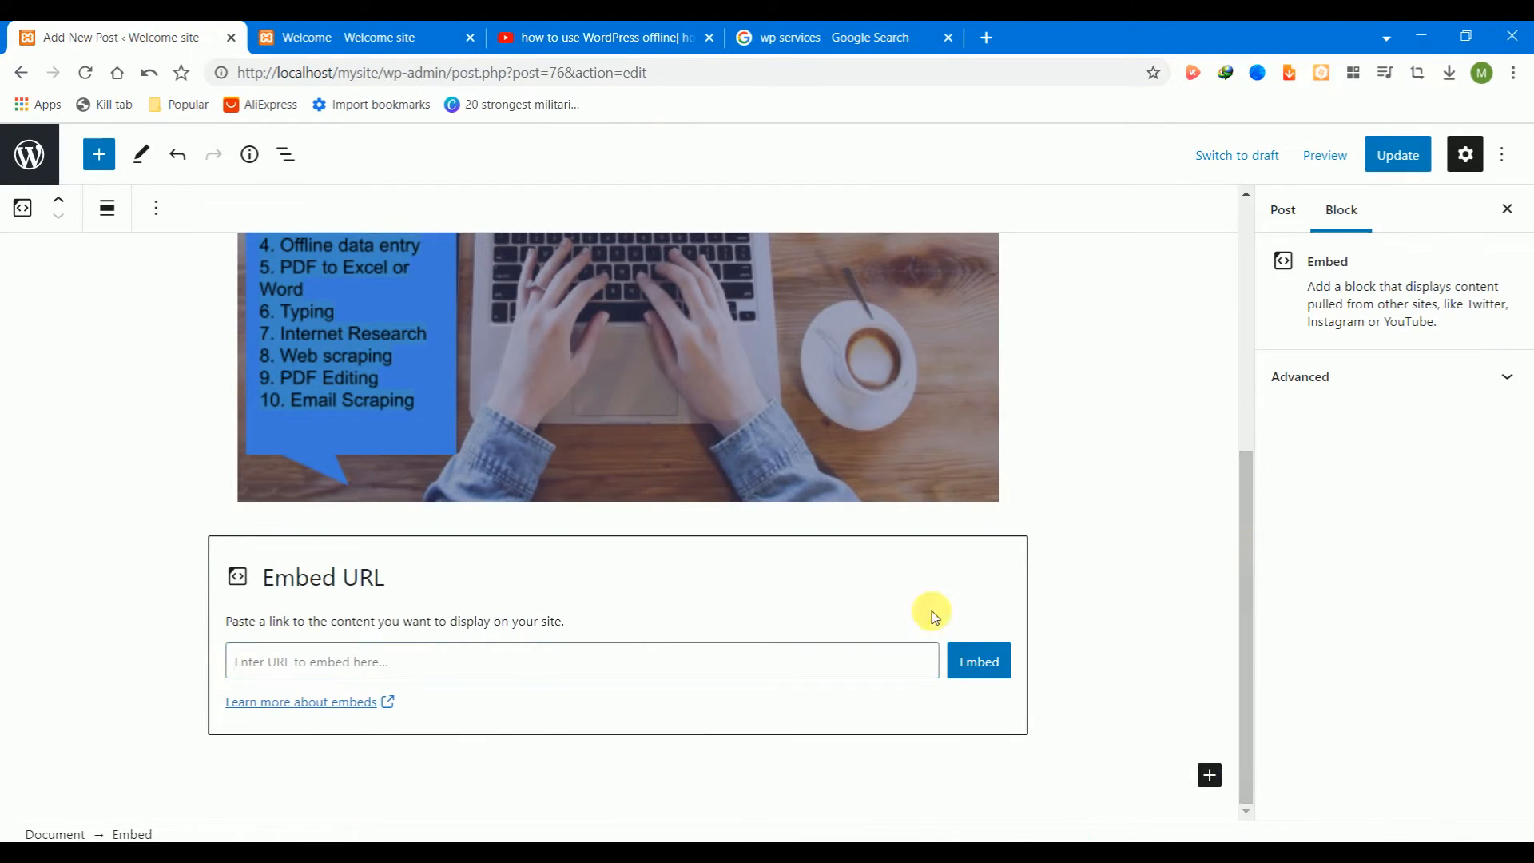
click(804, 663)
key(ctrl+v)
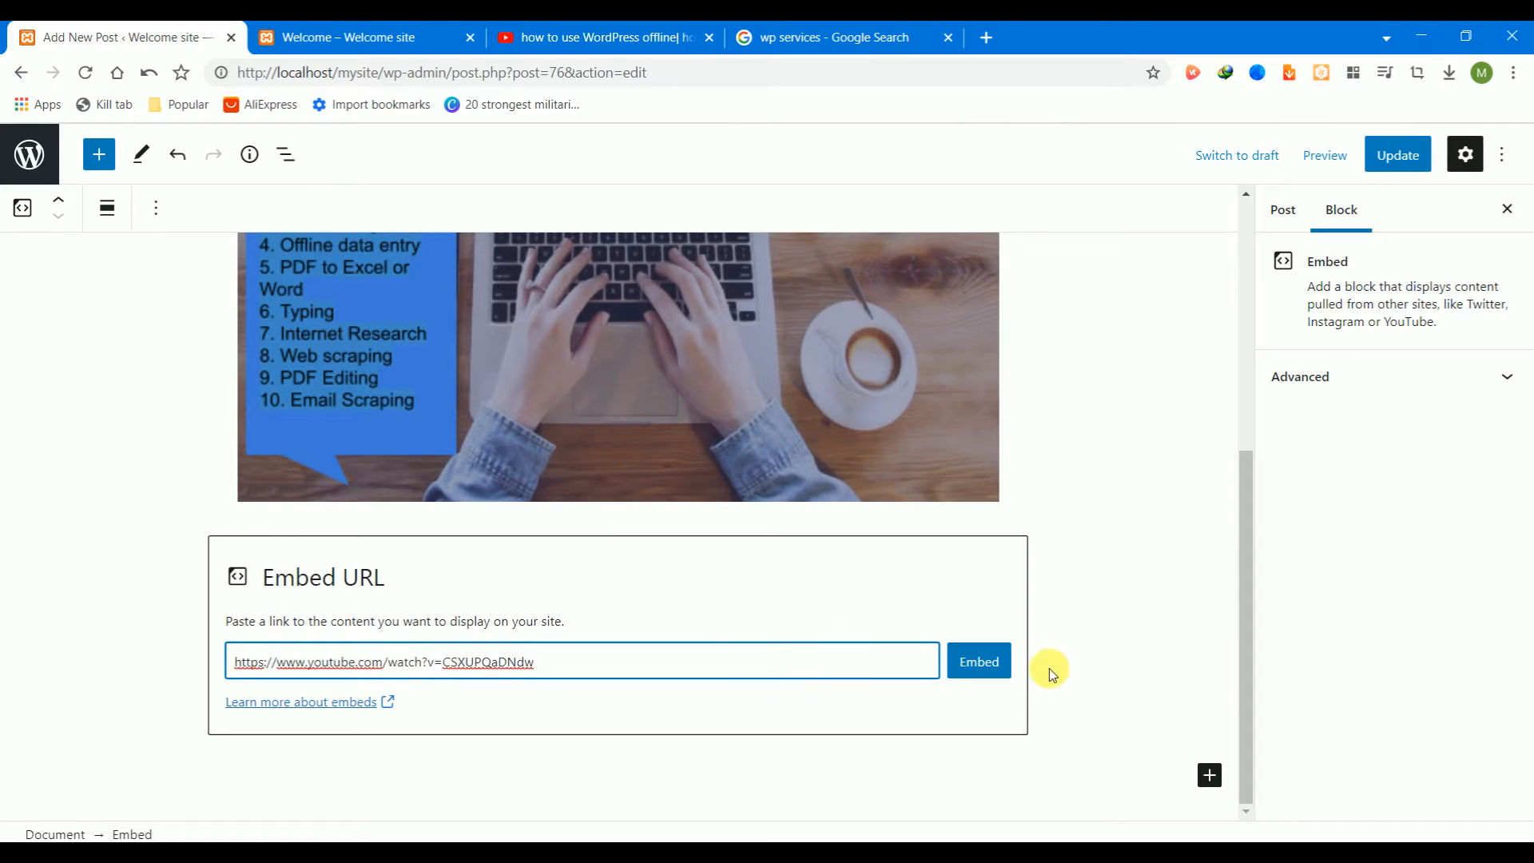
click(999, 663)
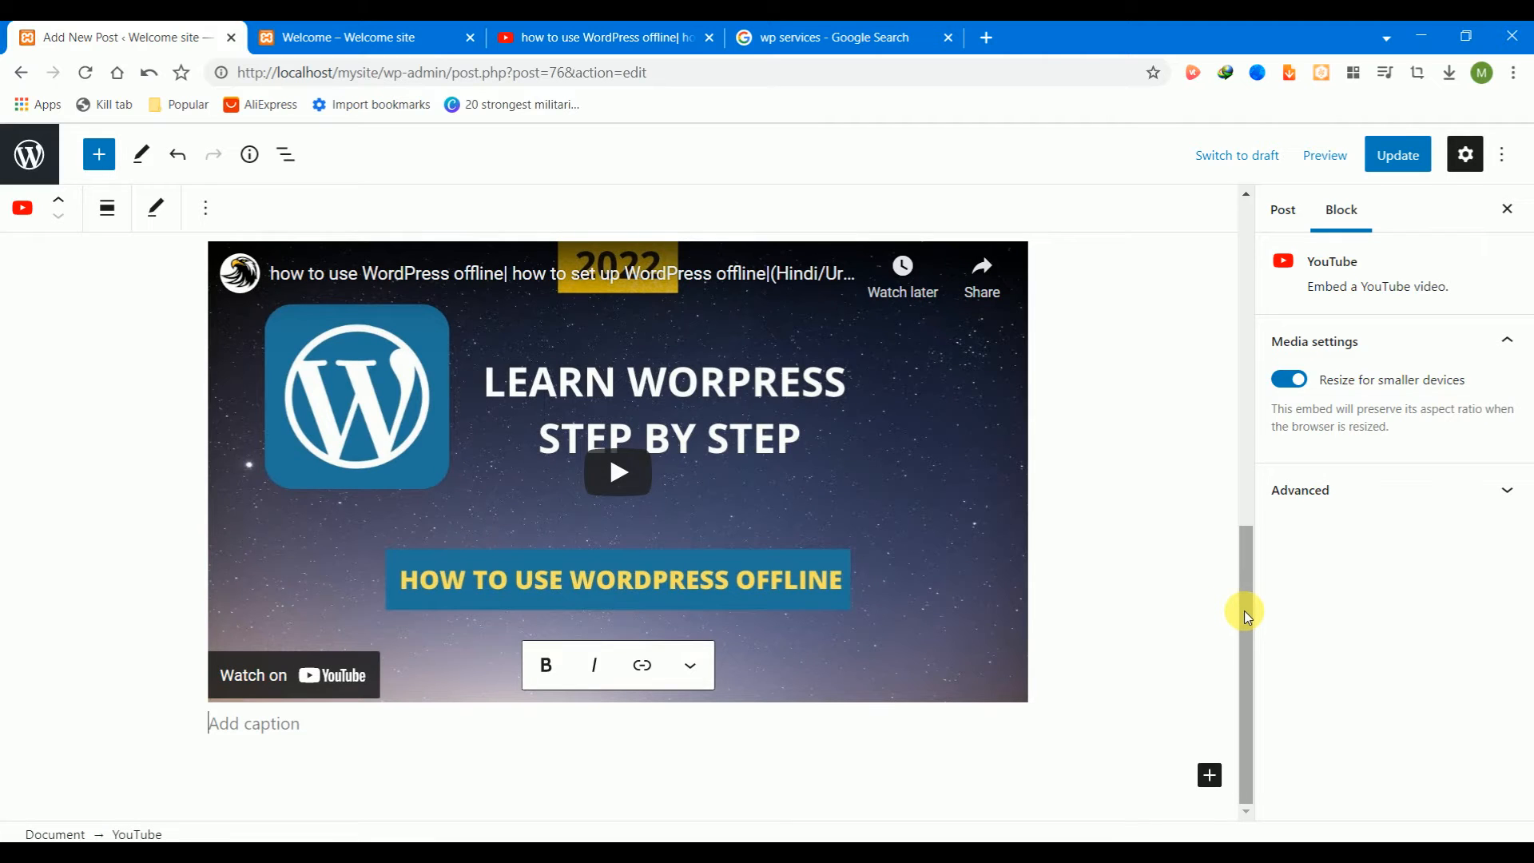
- Add a Video block below the YouTube embed using the NESCAFE Basement Season 5 .mkv video from the media library
click(1206, 774)
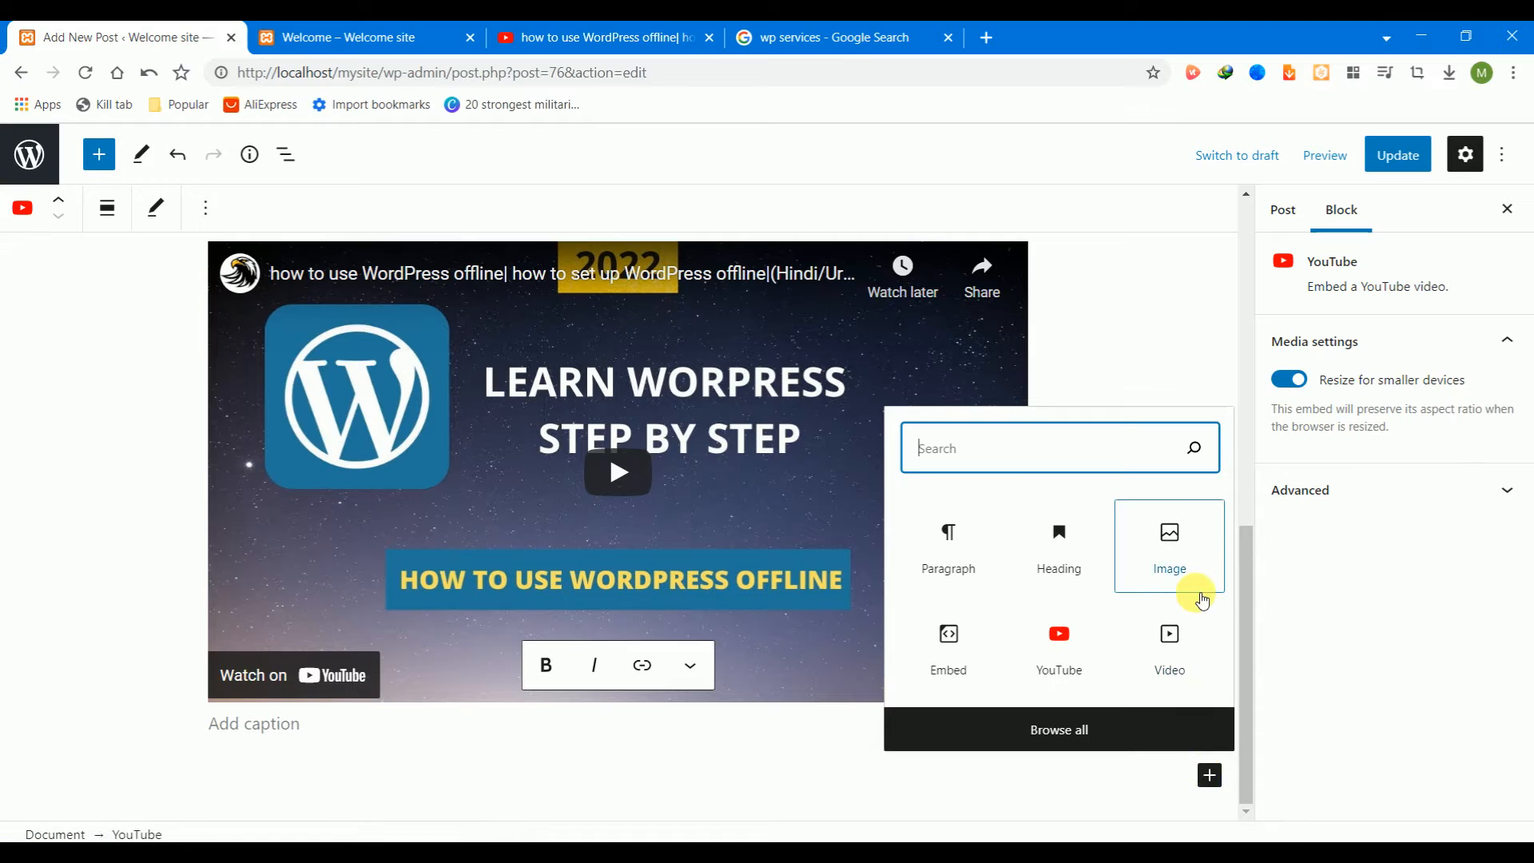
click(1171, 643)
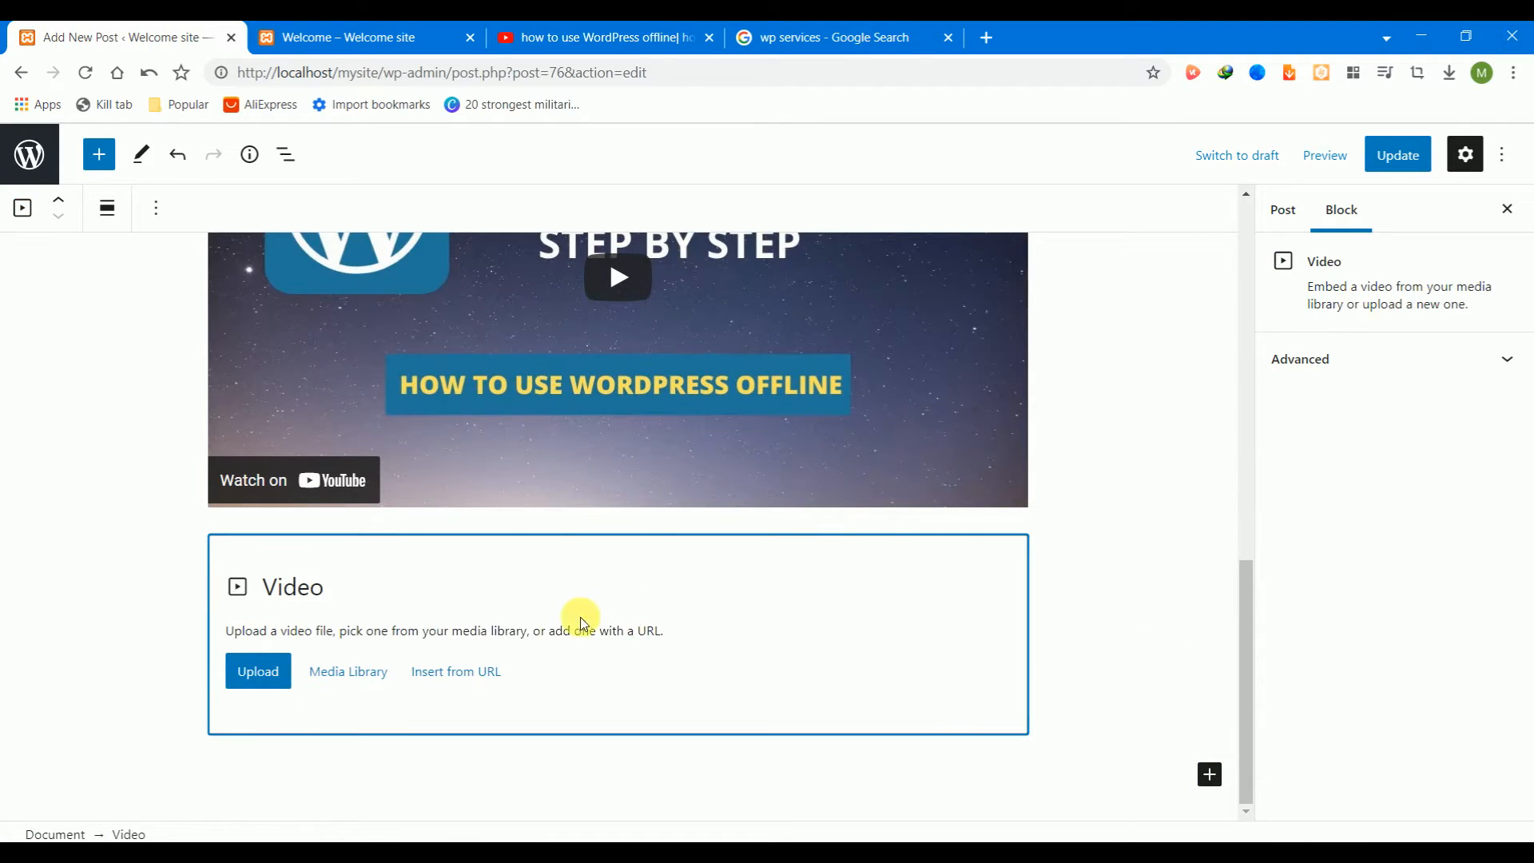
click(352, 671)
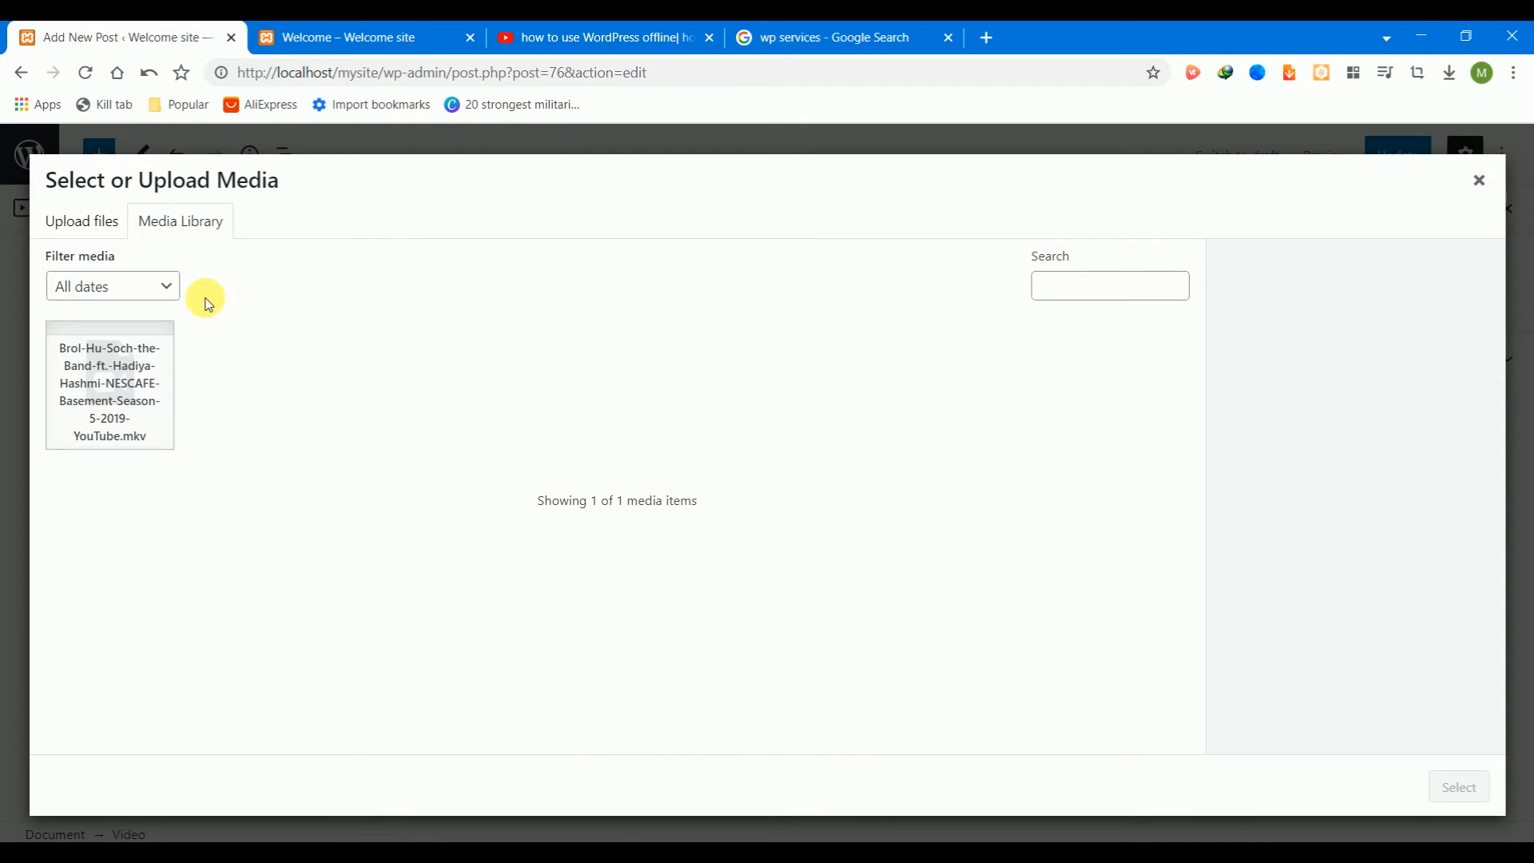
click(112, 381)
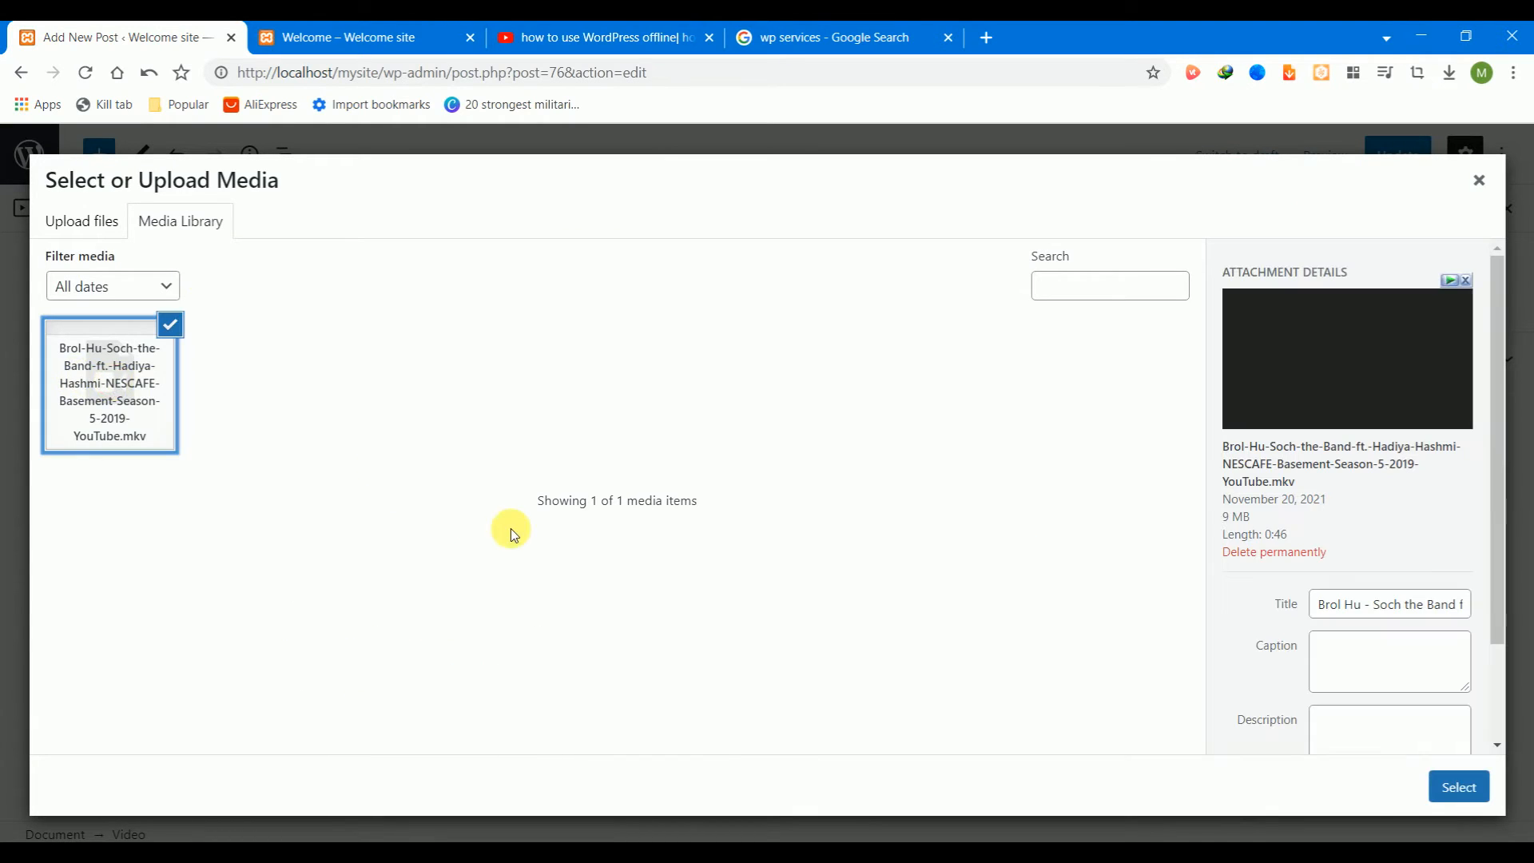
click(1462, 786)
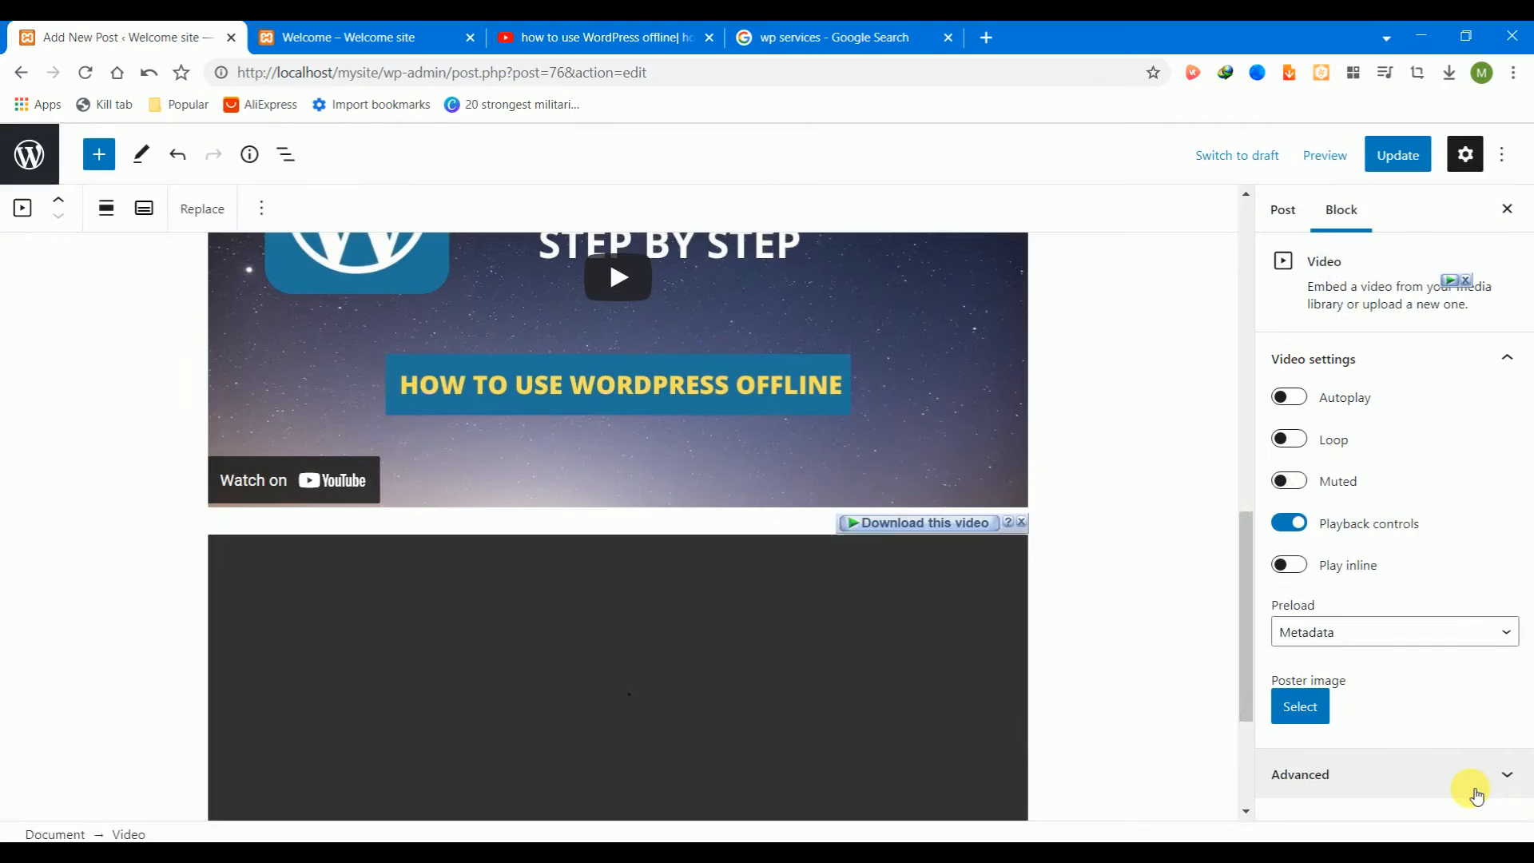
drag(1246, 551, 1262, 636)
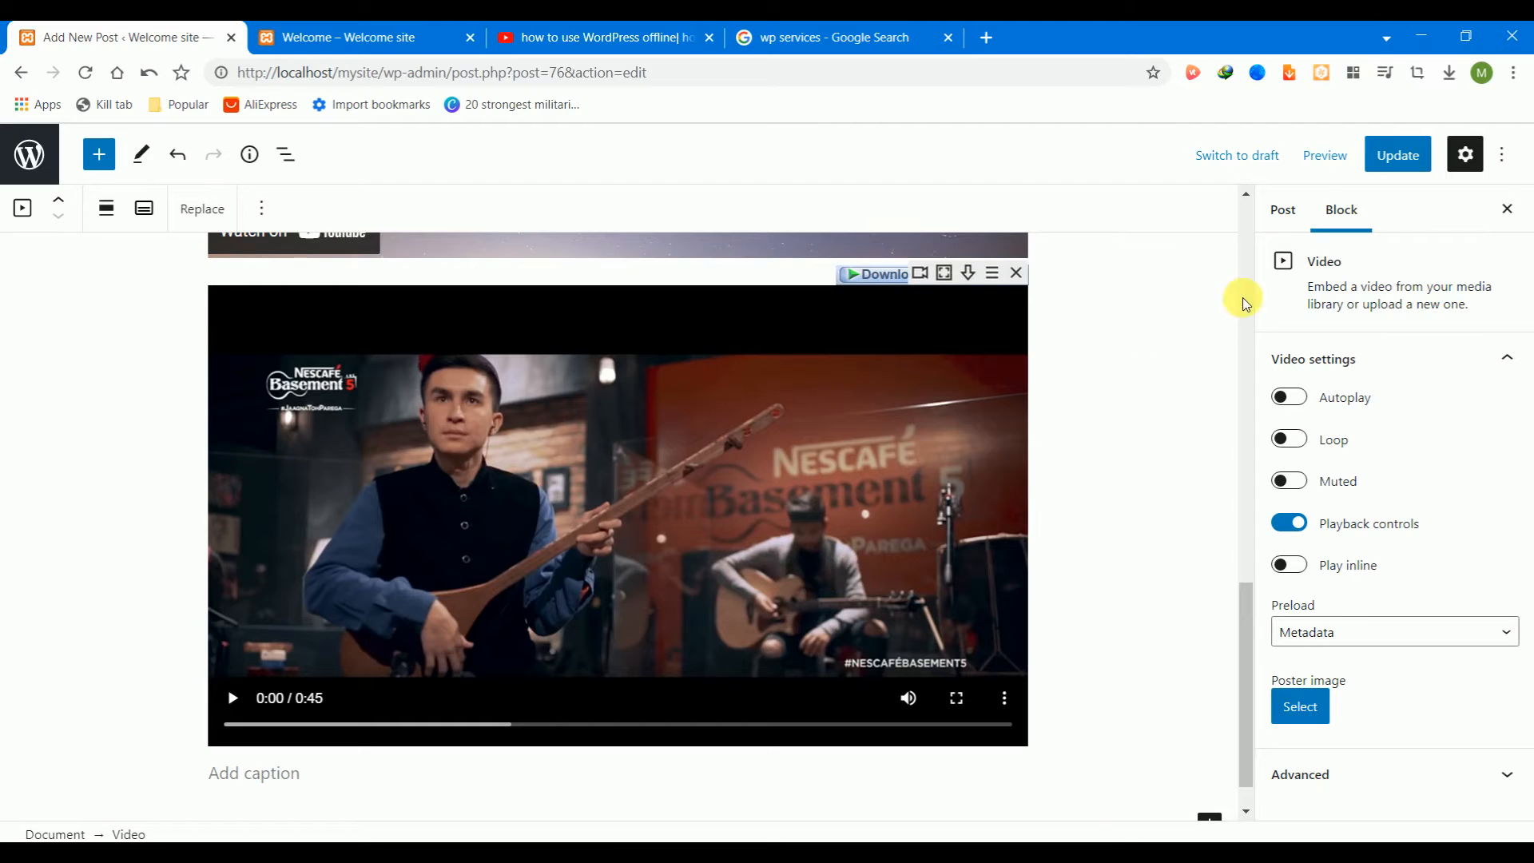
- Try the Private option in the post's visibility settings, decline private publishing and keep the post Public
click(1279, 211)
drag(1530, 230, 1531, 233)
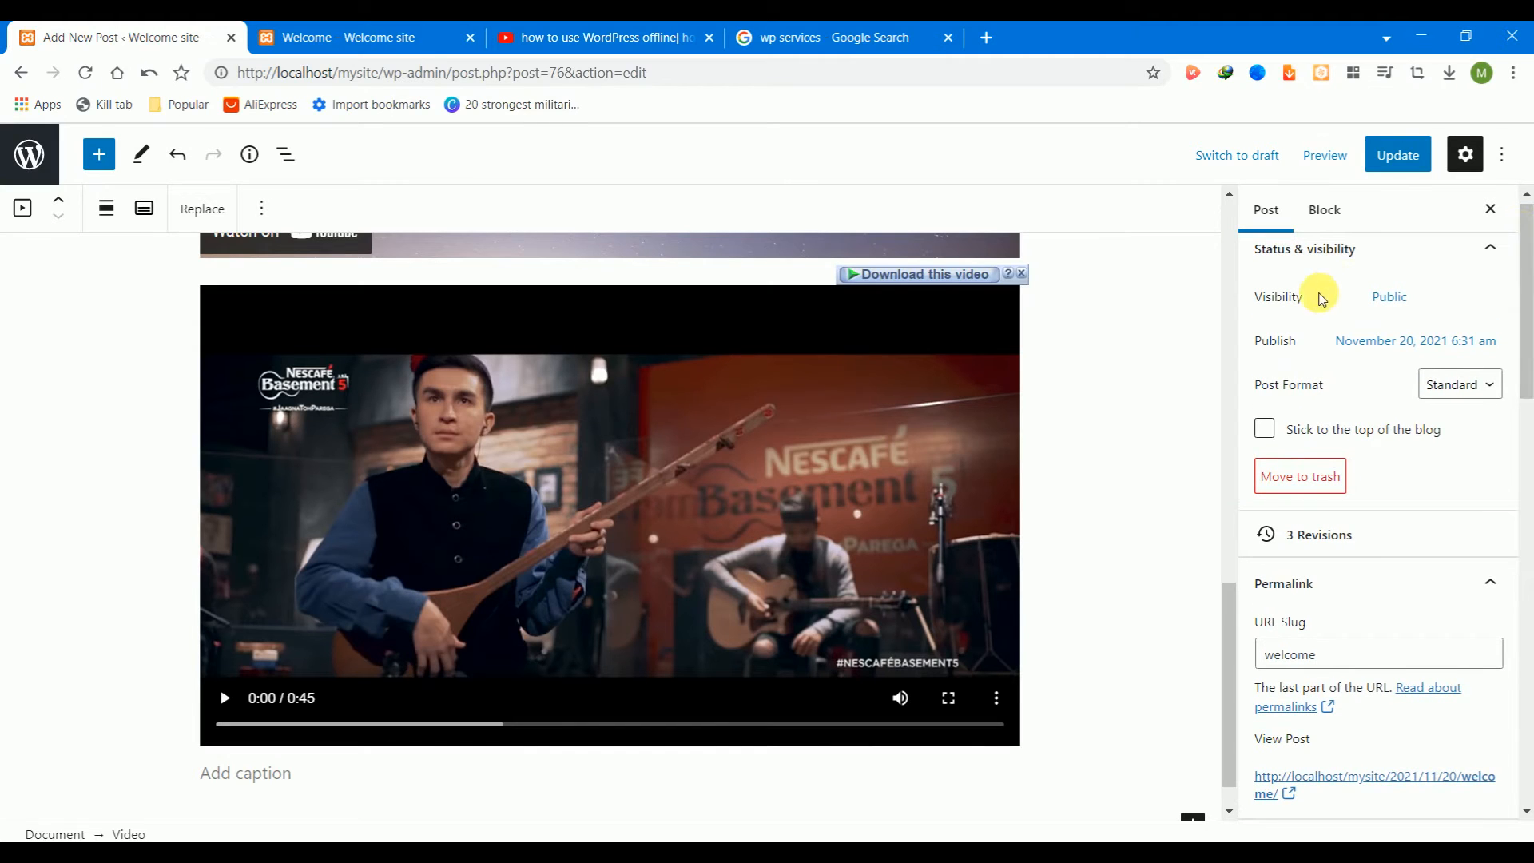
click(1392, 298)
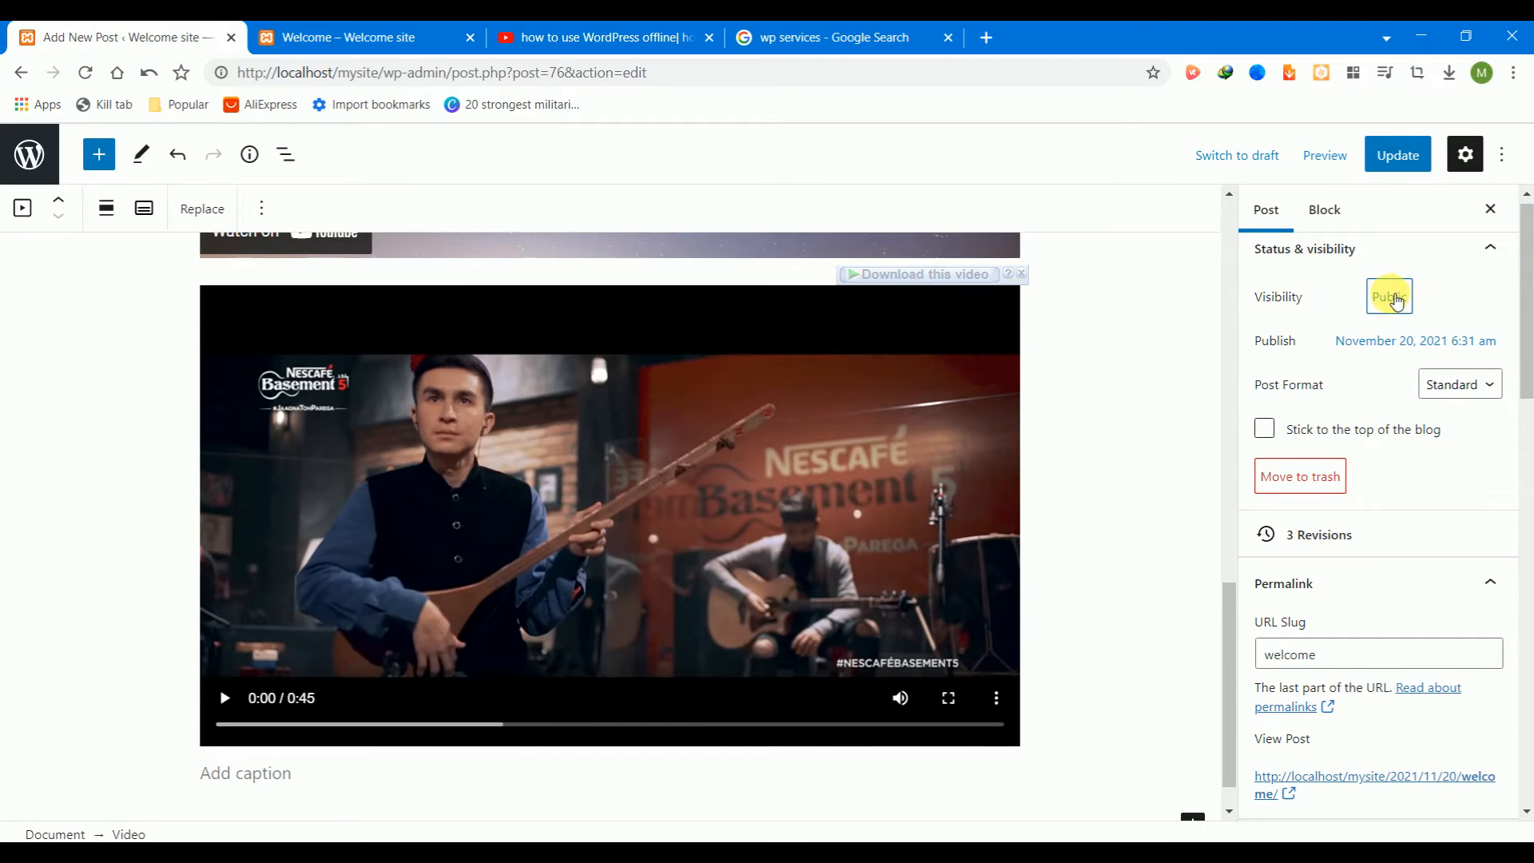
click(1392, 298)
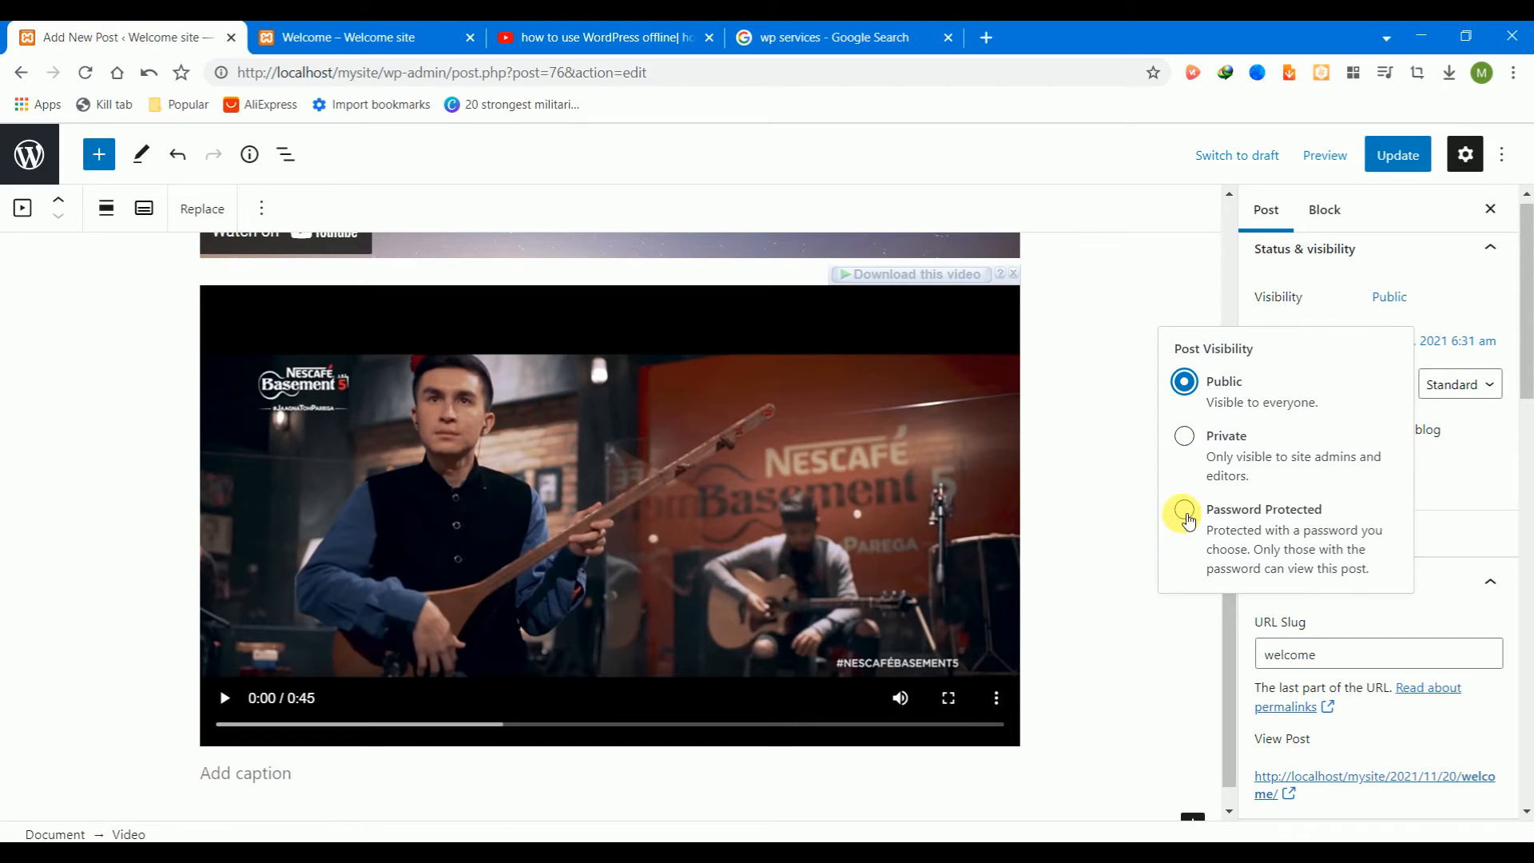
click(1184, 436)
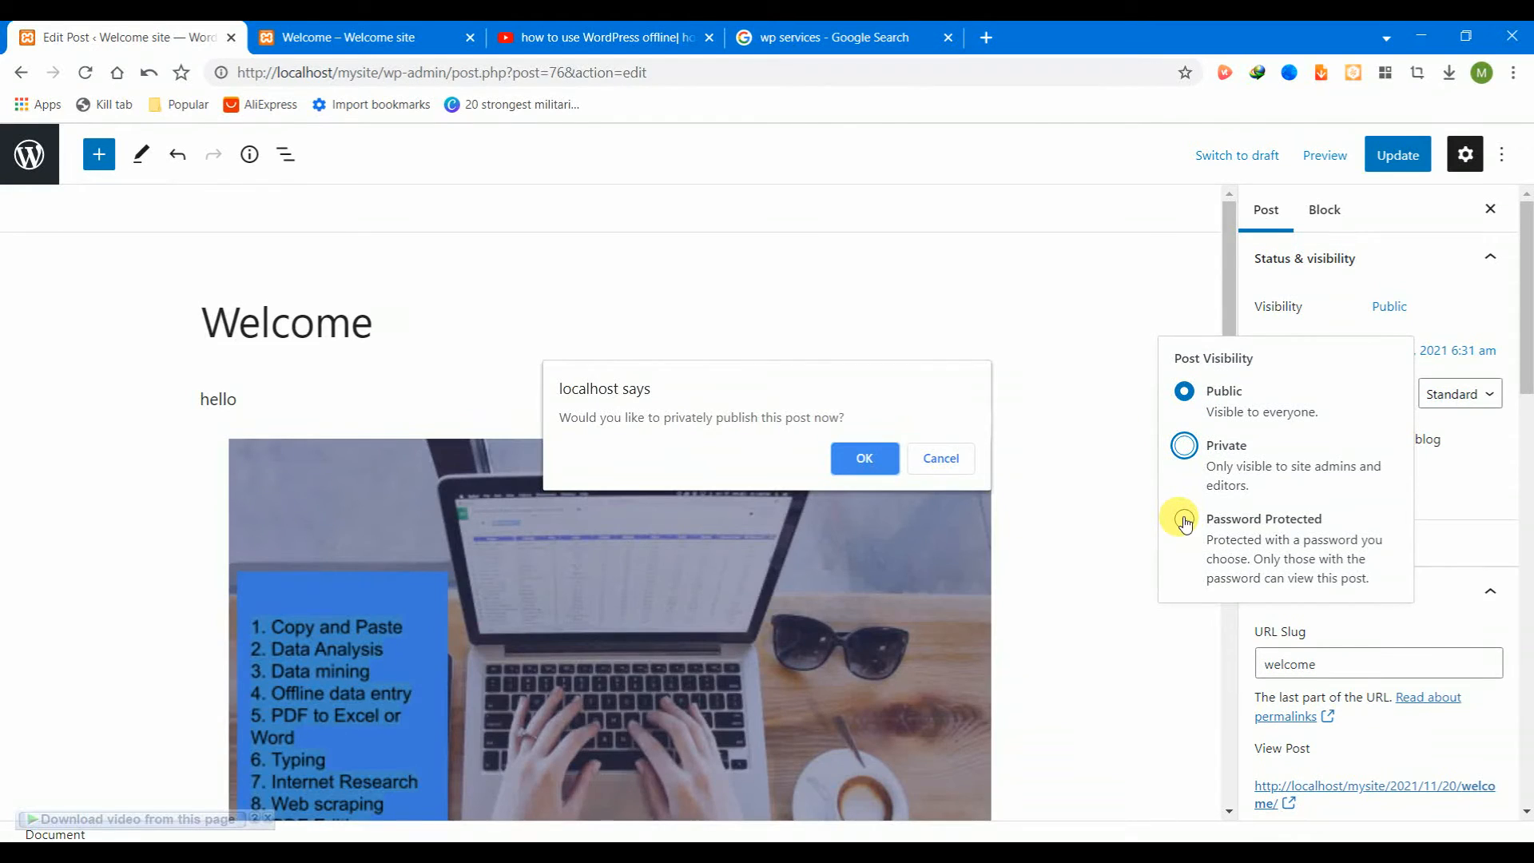
click(952, 464)
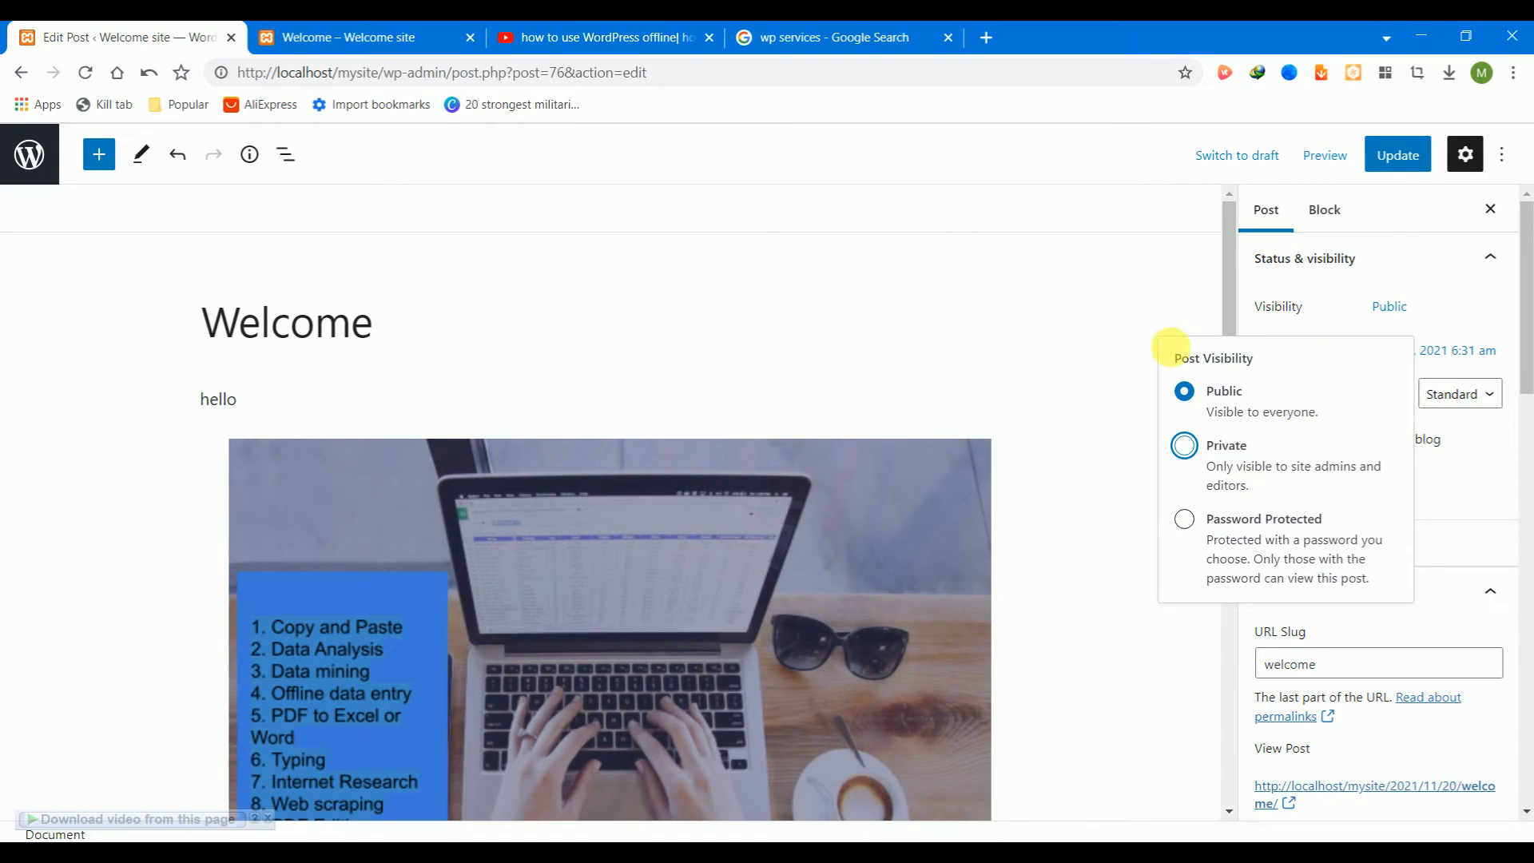
click(1184, 390)
click(1154, 304)
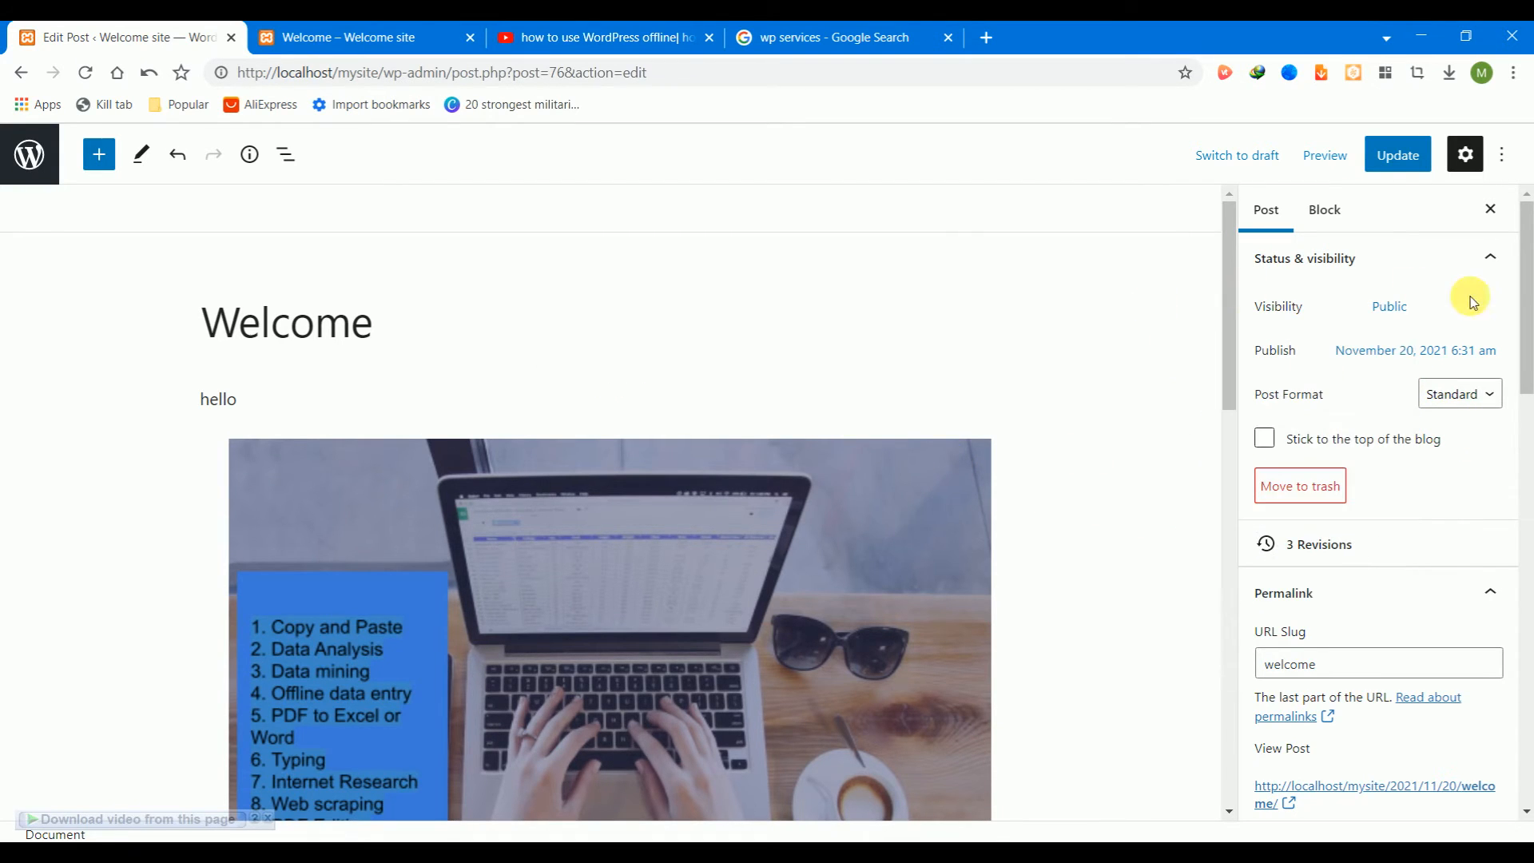
- Examine the post format, revision and permalink settings, and compare the URL slug with the live page's address
scroll(1521, 272, down, 1)
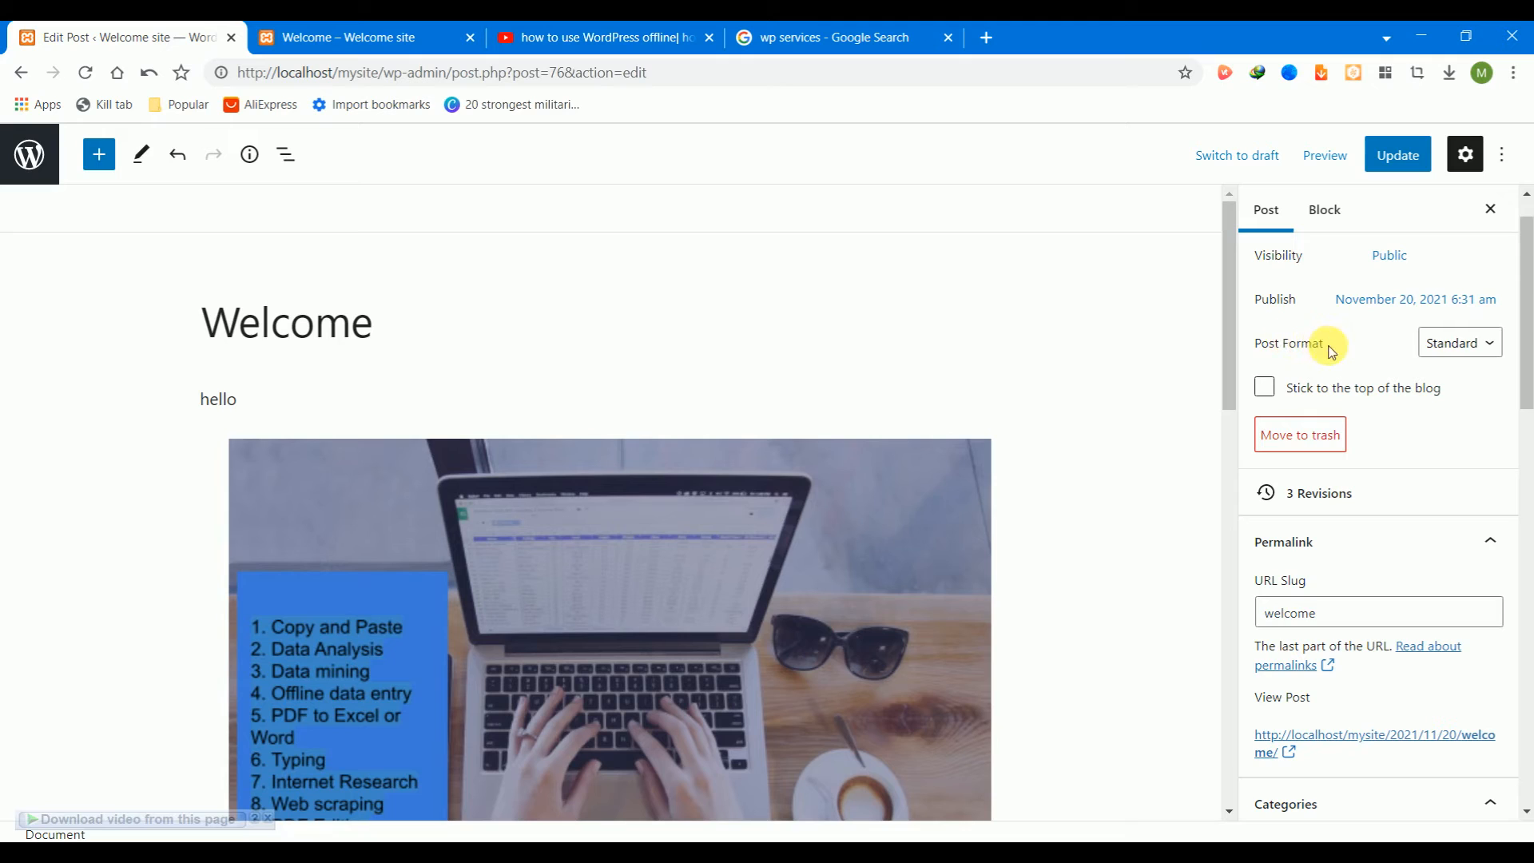
click(1467, 346)
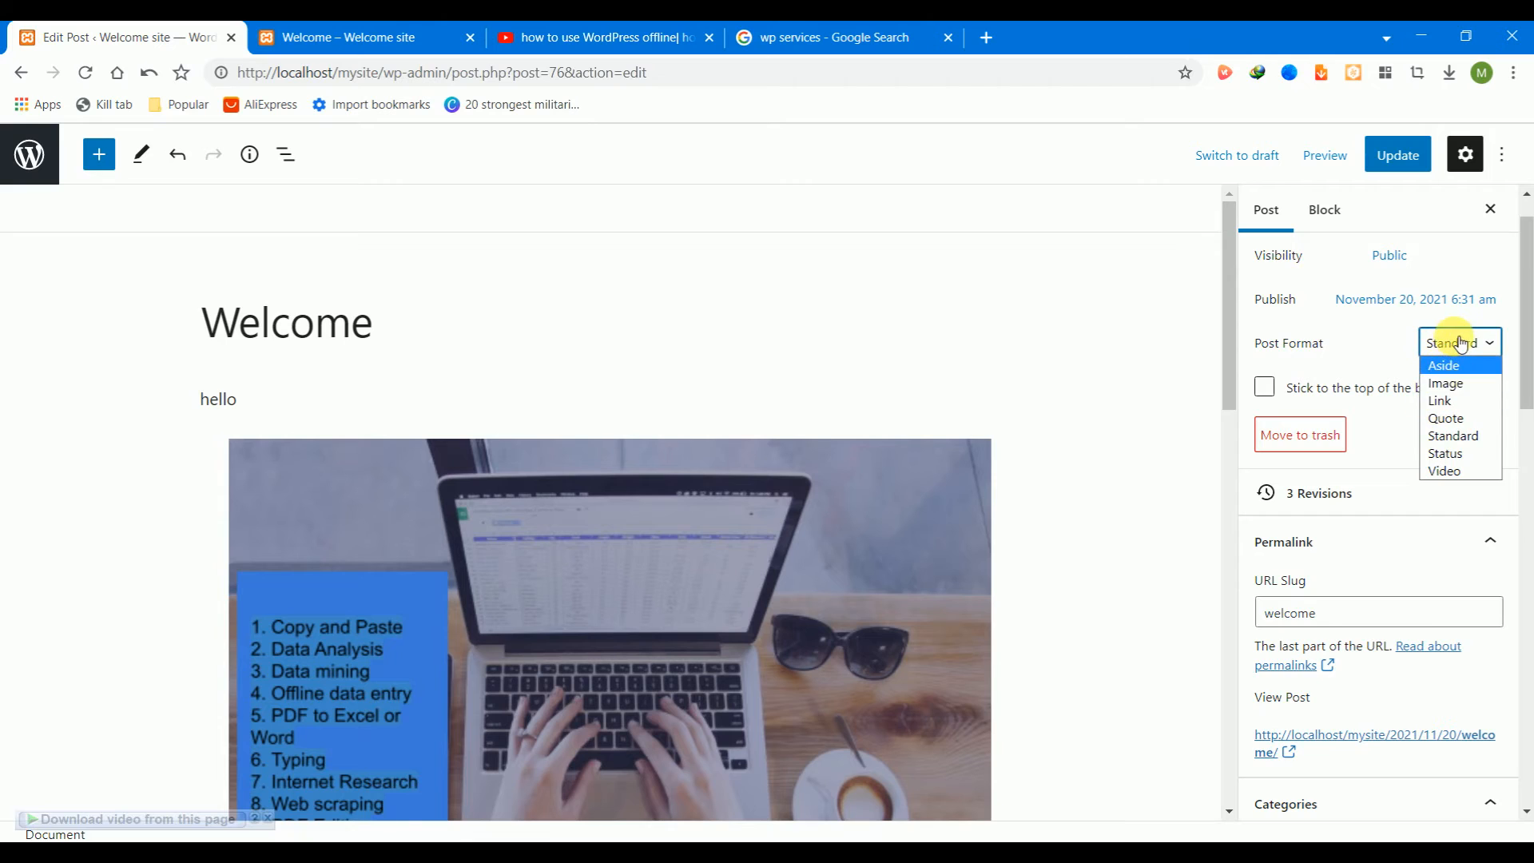
click(1461, 344)
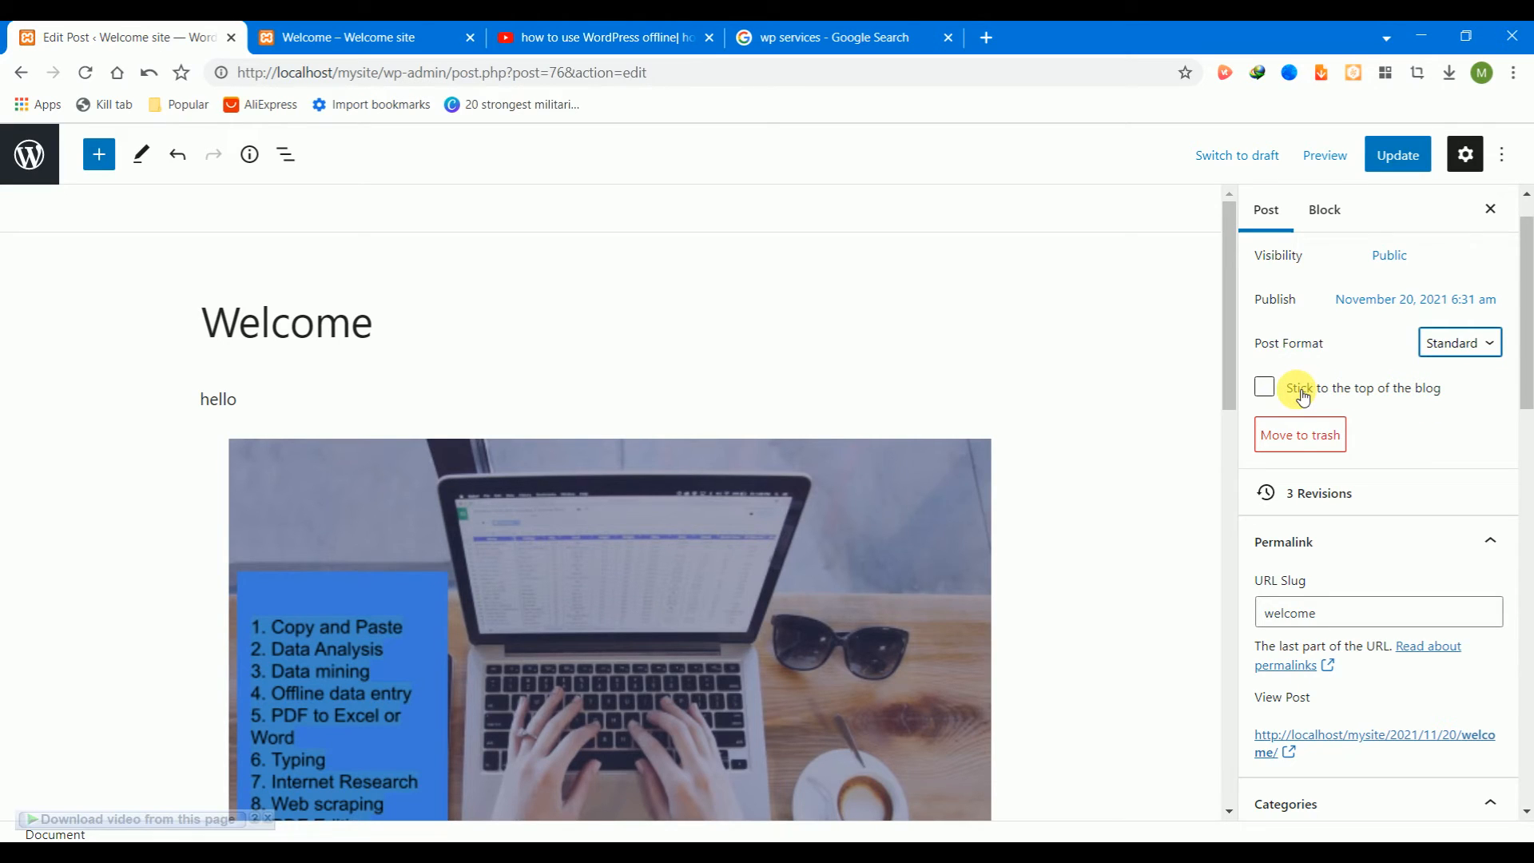
drag(1527, 358, 1526, 385)
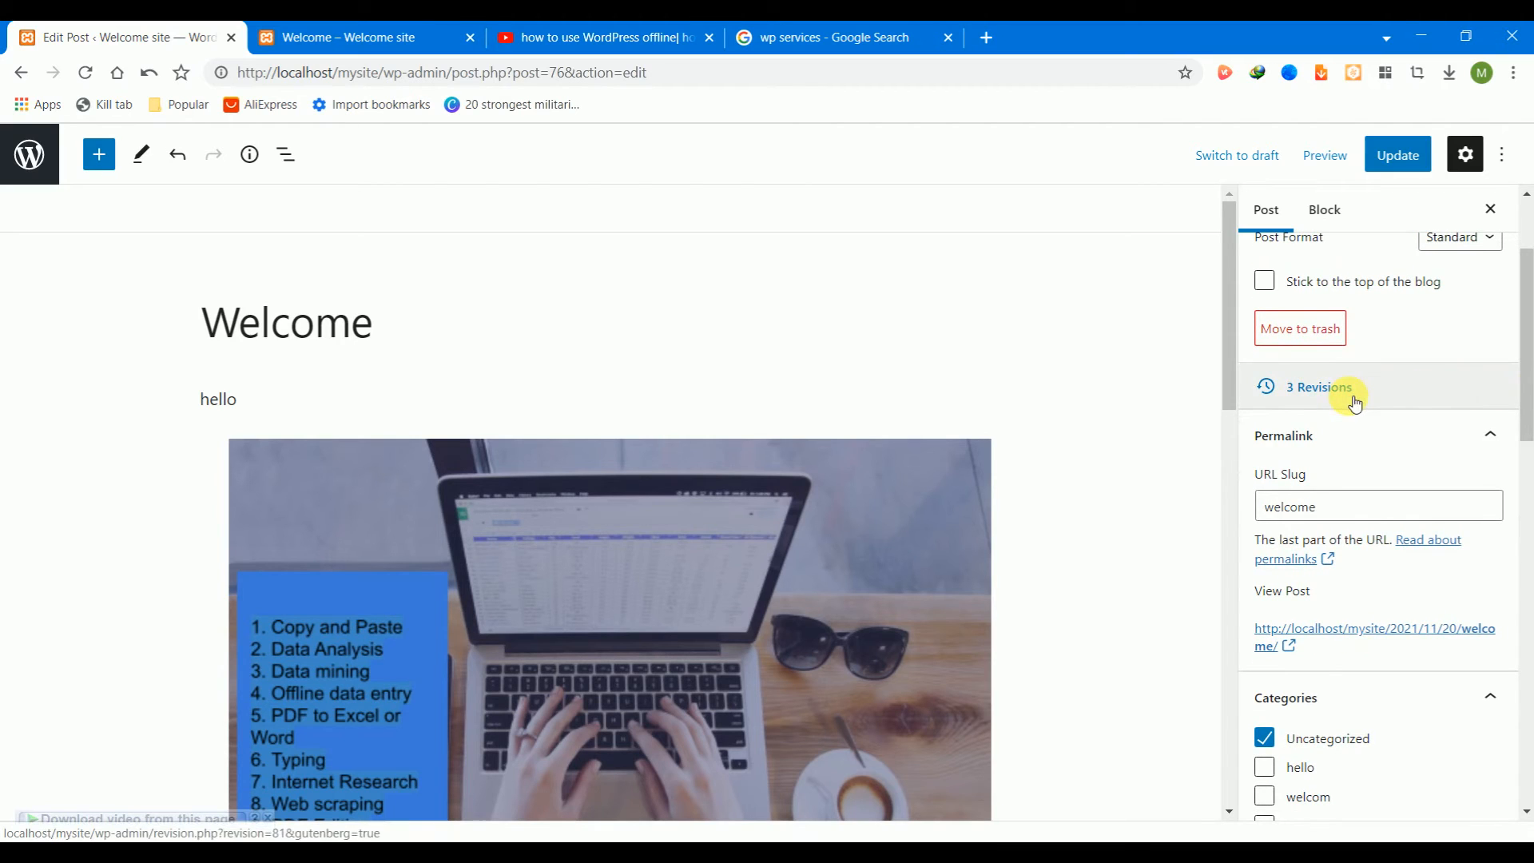
drag(1525, 326, 1526, 370)
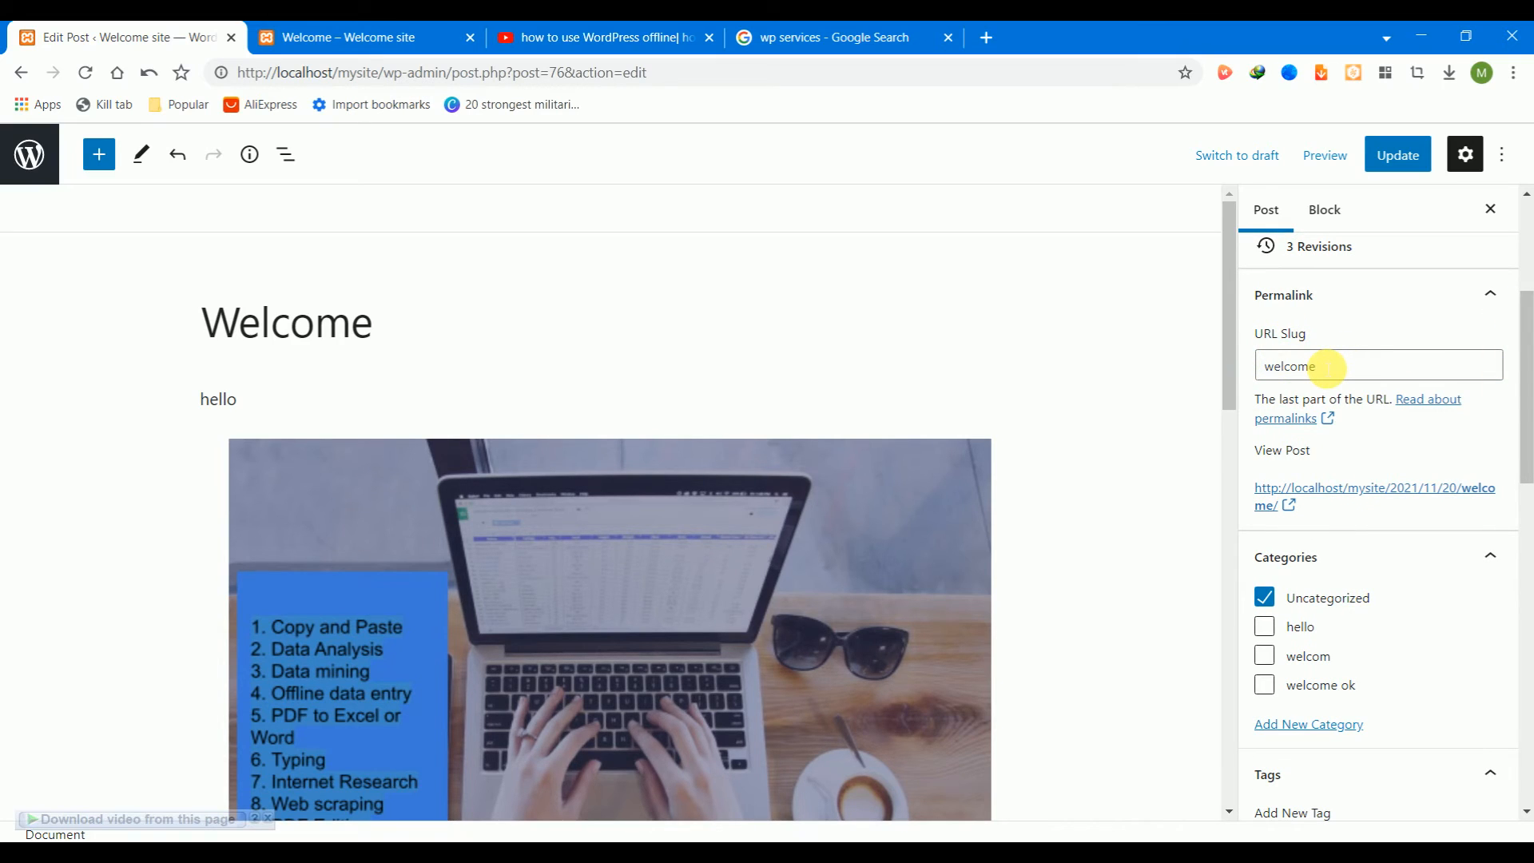
click(365, 36)
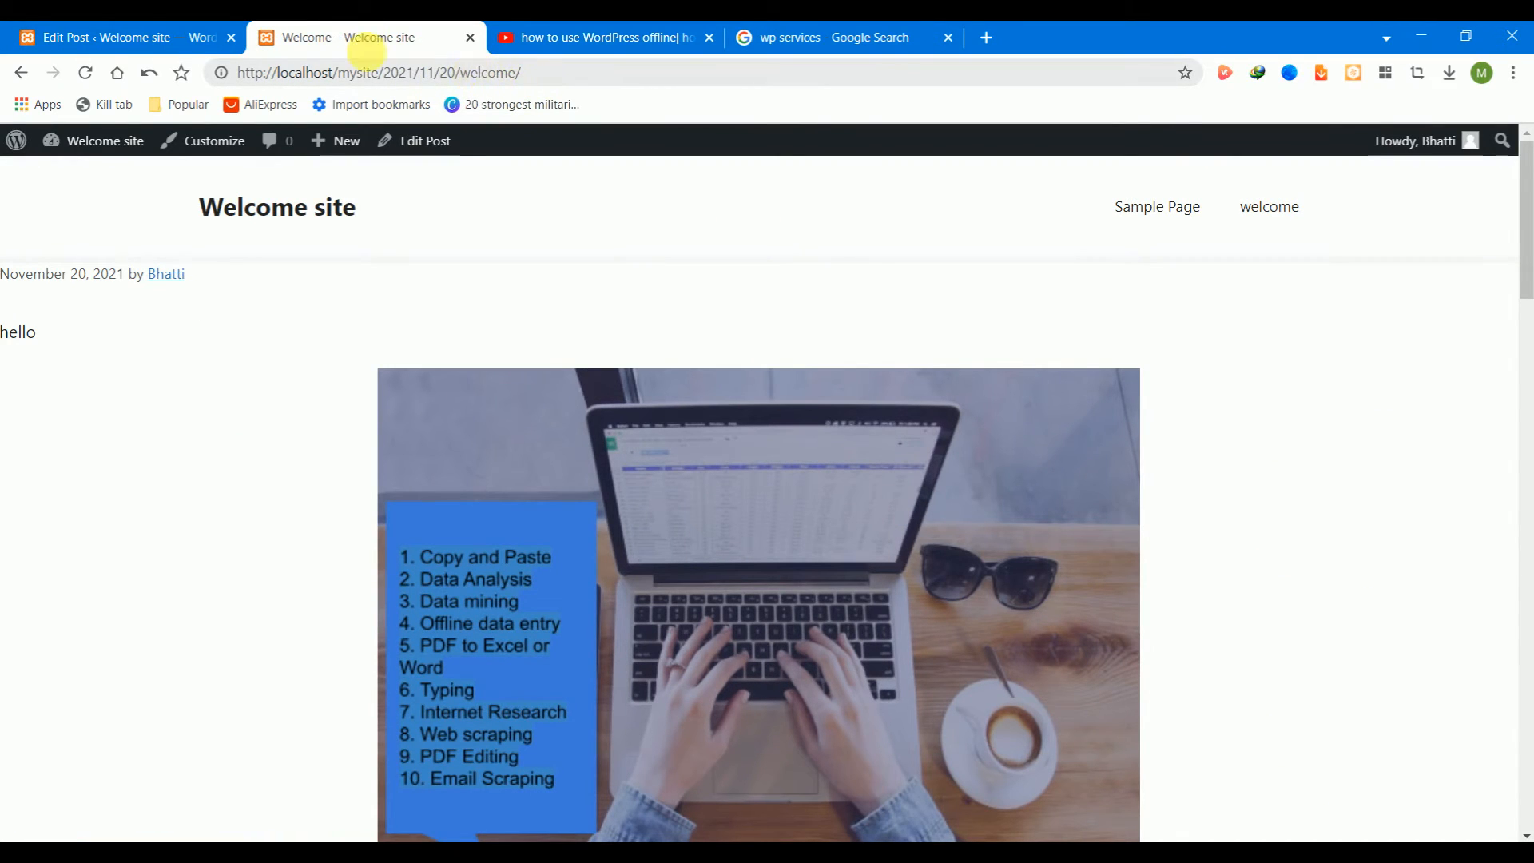
click(176, 35)
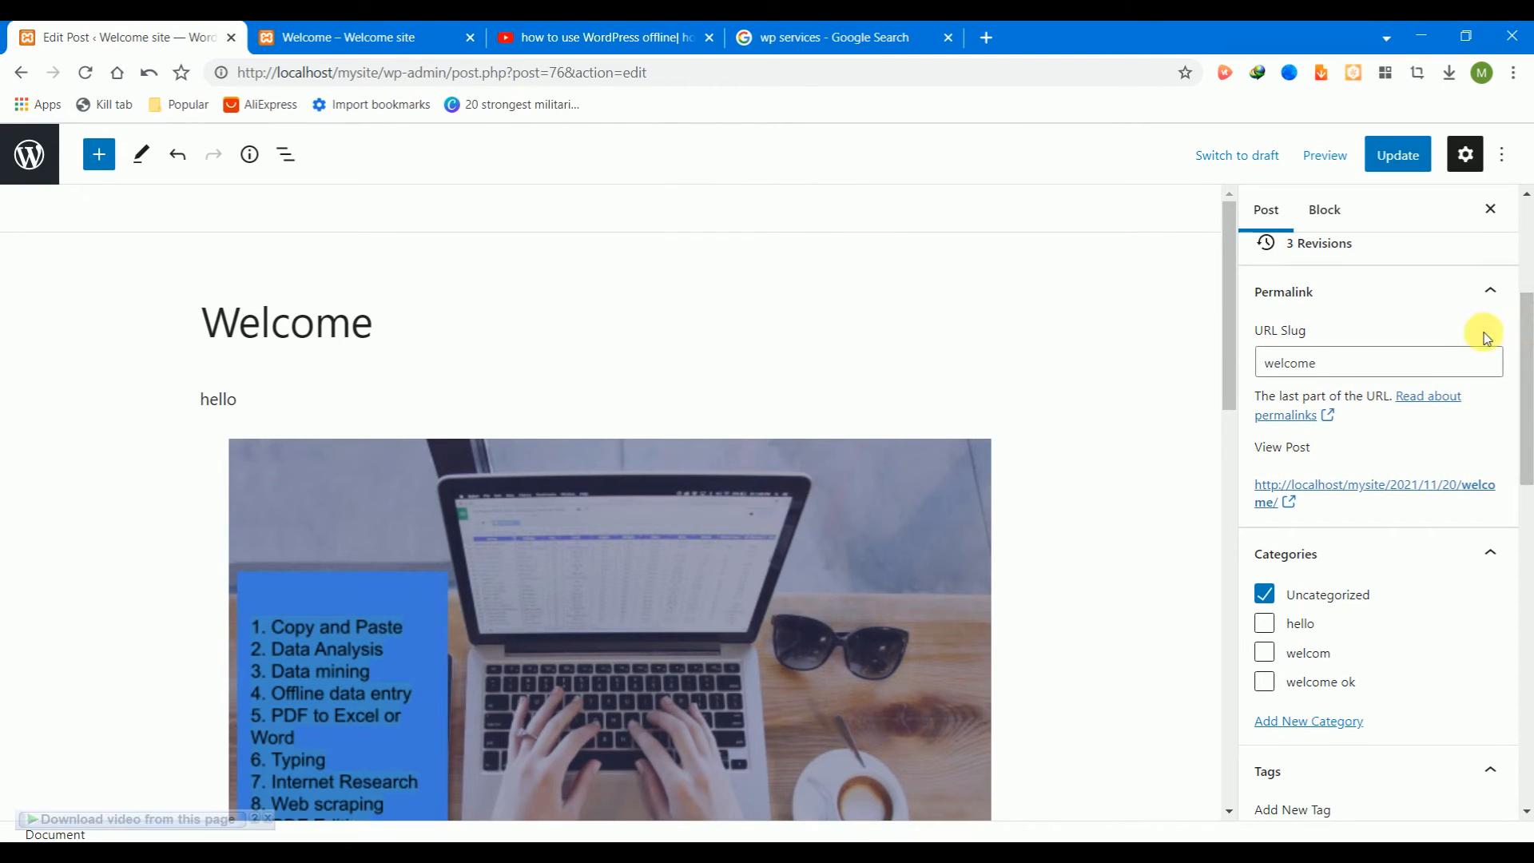
- Change the post's URL slug to "hello" and update the post
drag(1338, 364, 1225, 361)
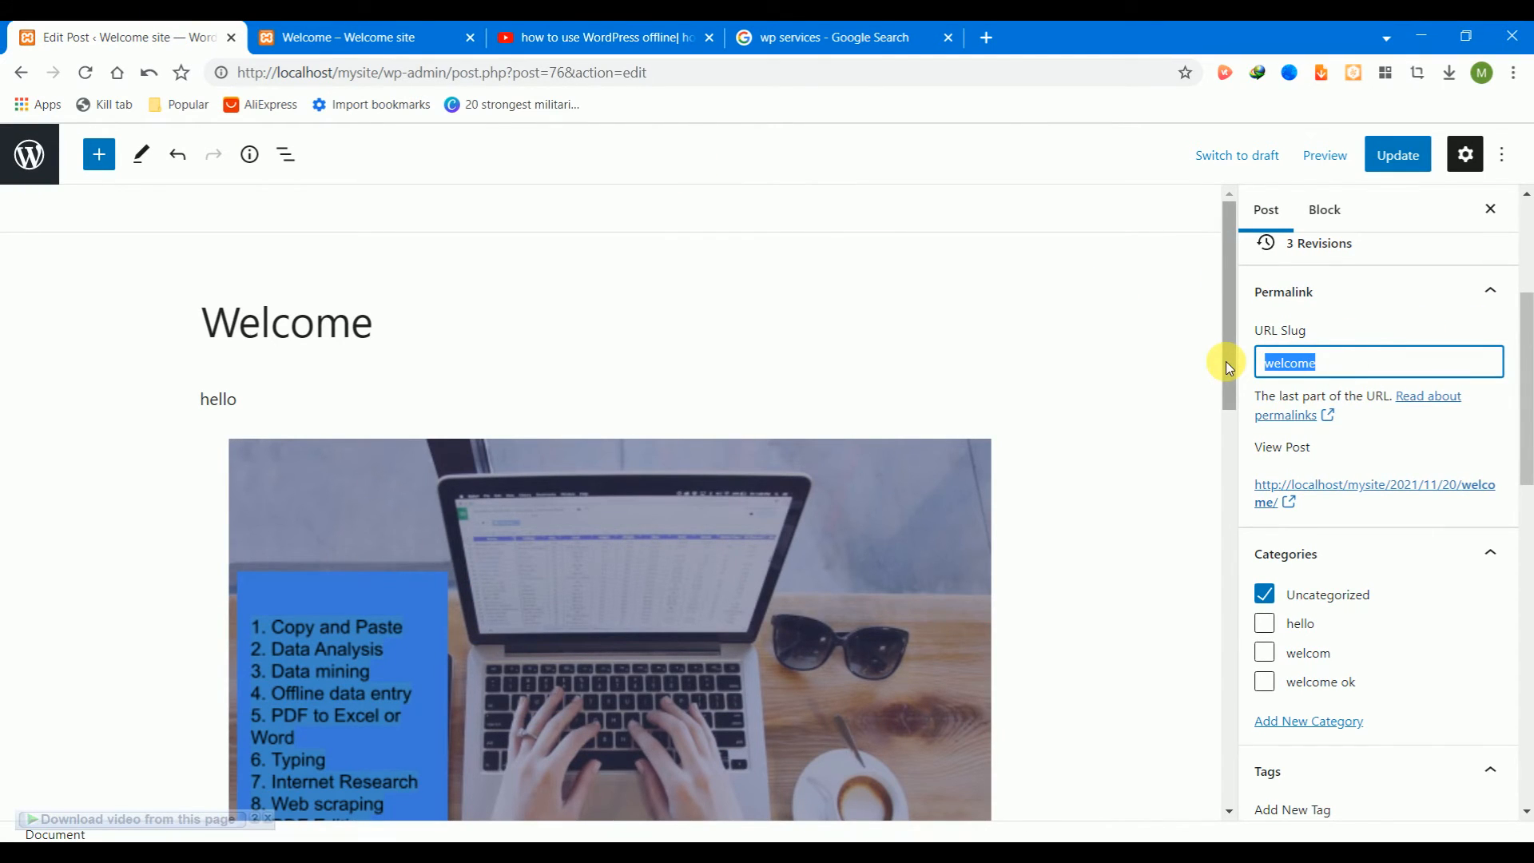
text(h)
key(BackSpace)
text(hello)
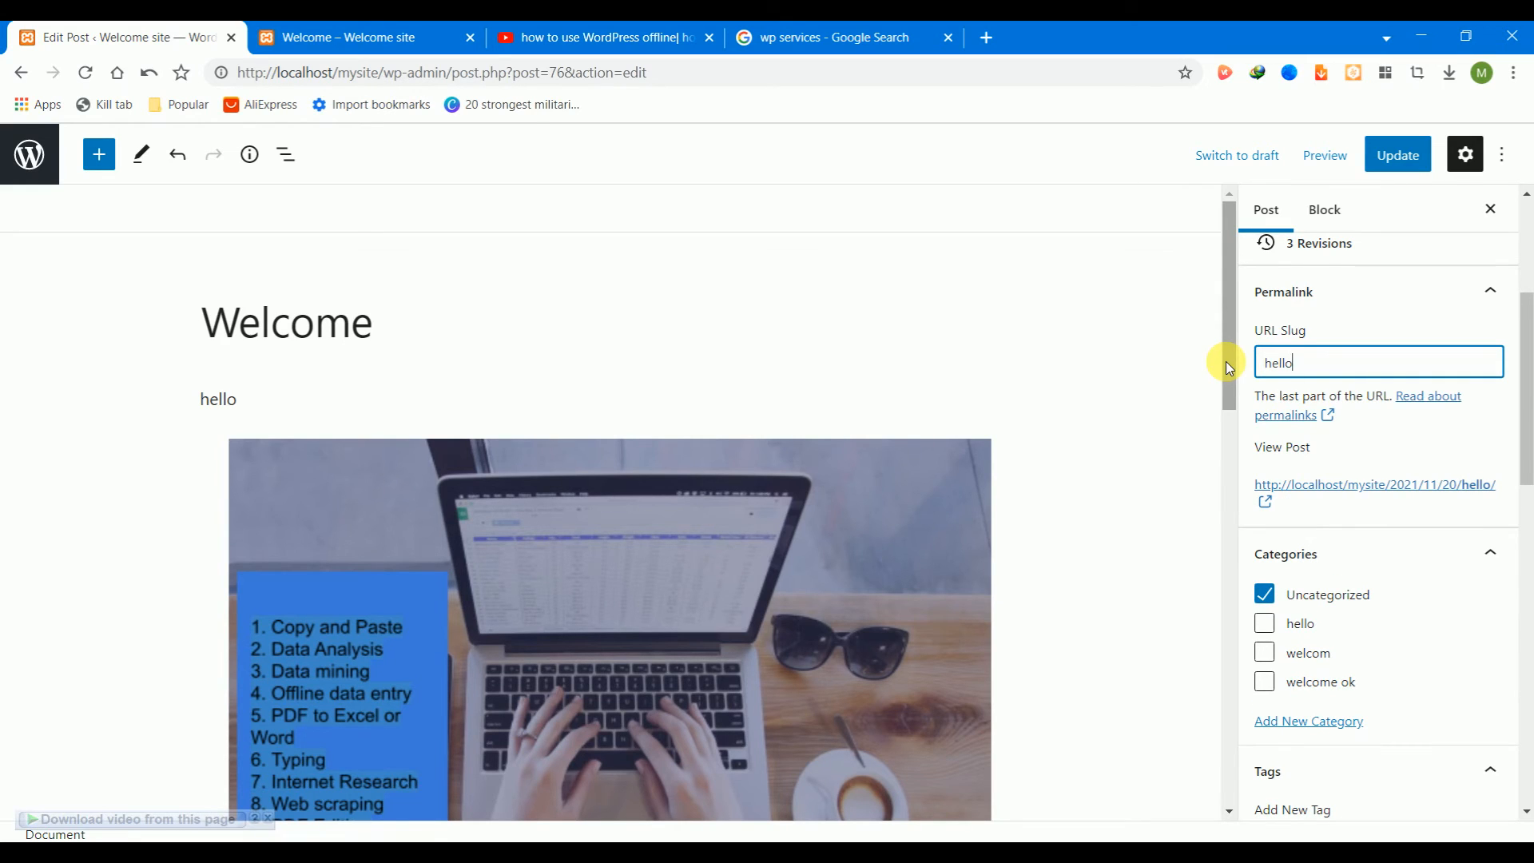
click(1406, 169)
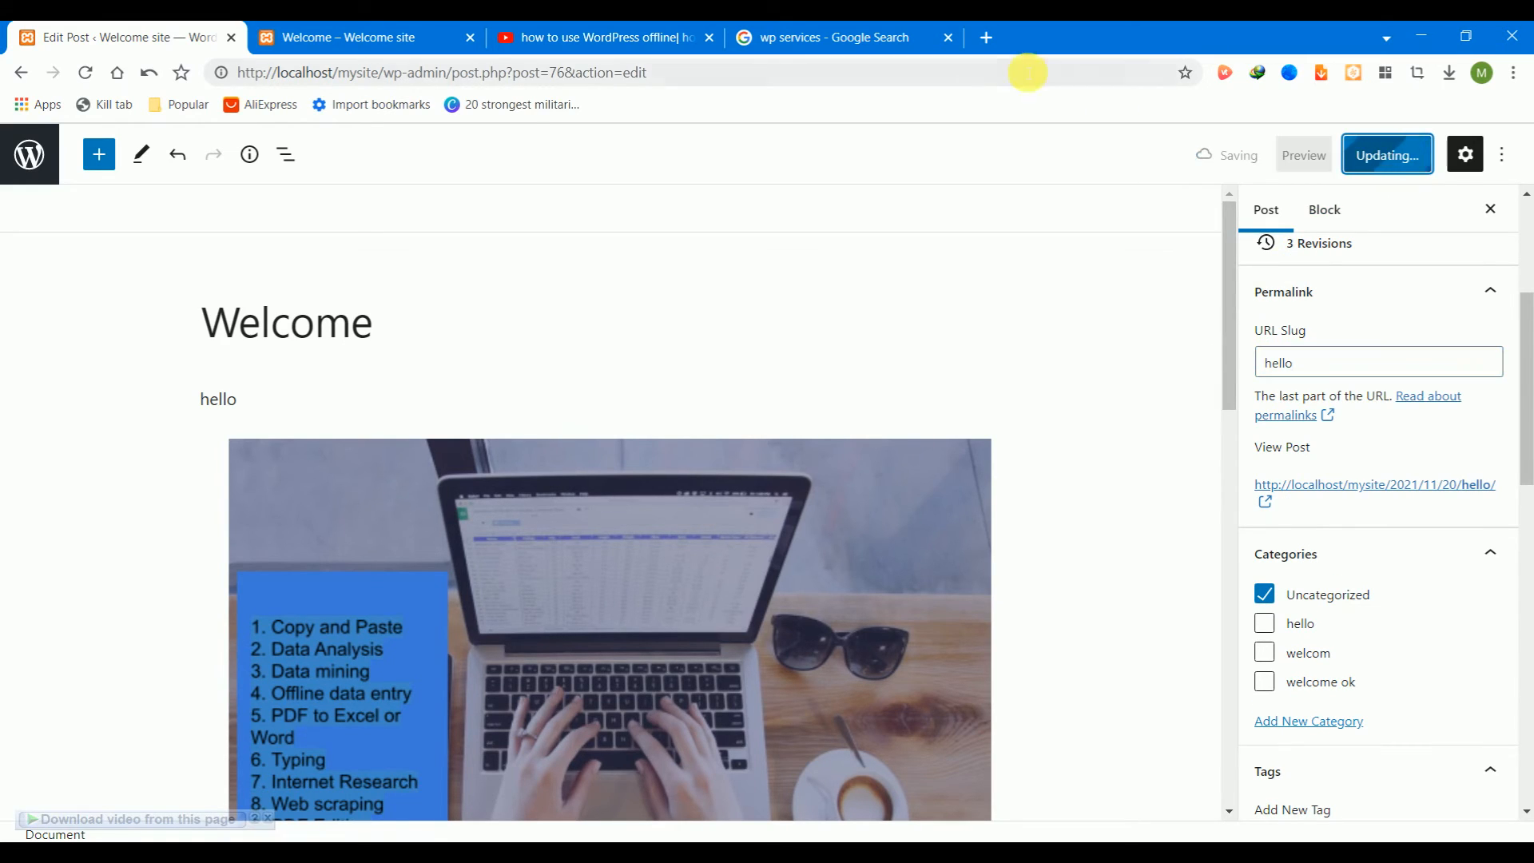
- Reload the live site, open the Welcome post from the recent posts to check its address, and return to the editor
click(377, 40)
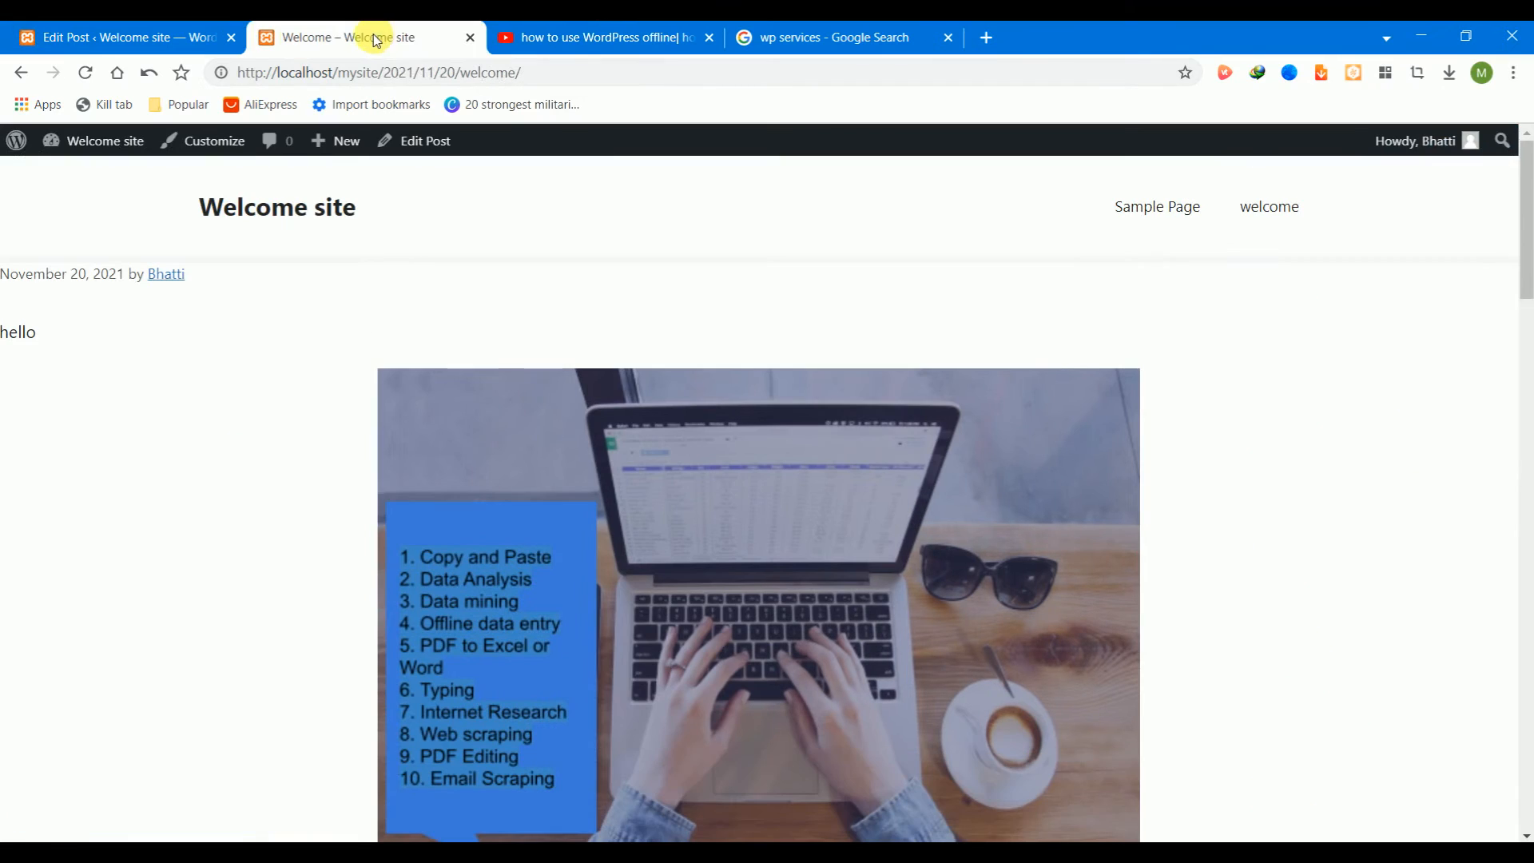
click(86, 71)
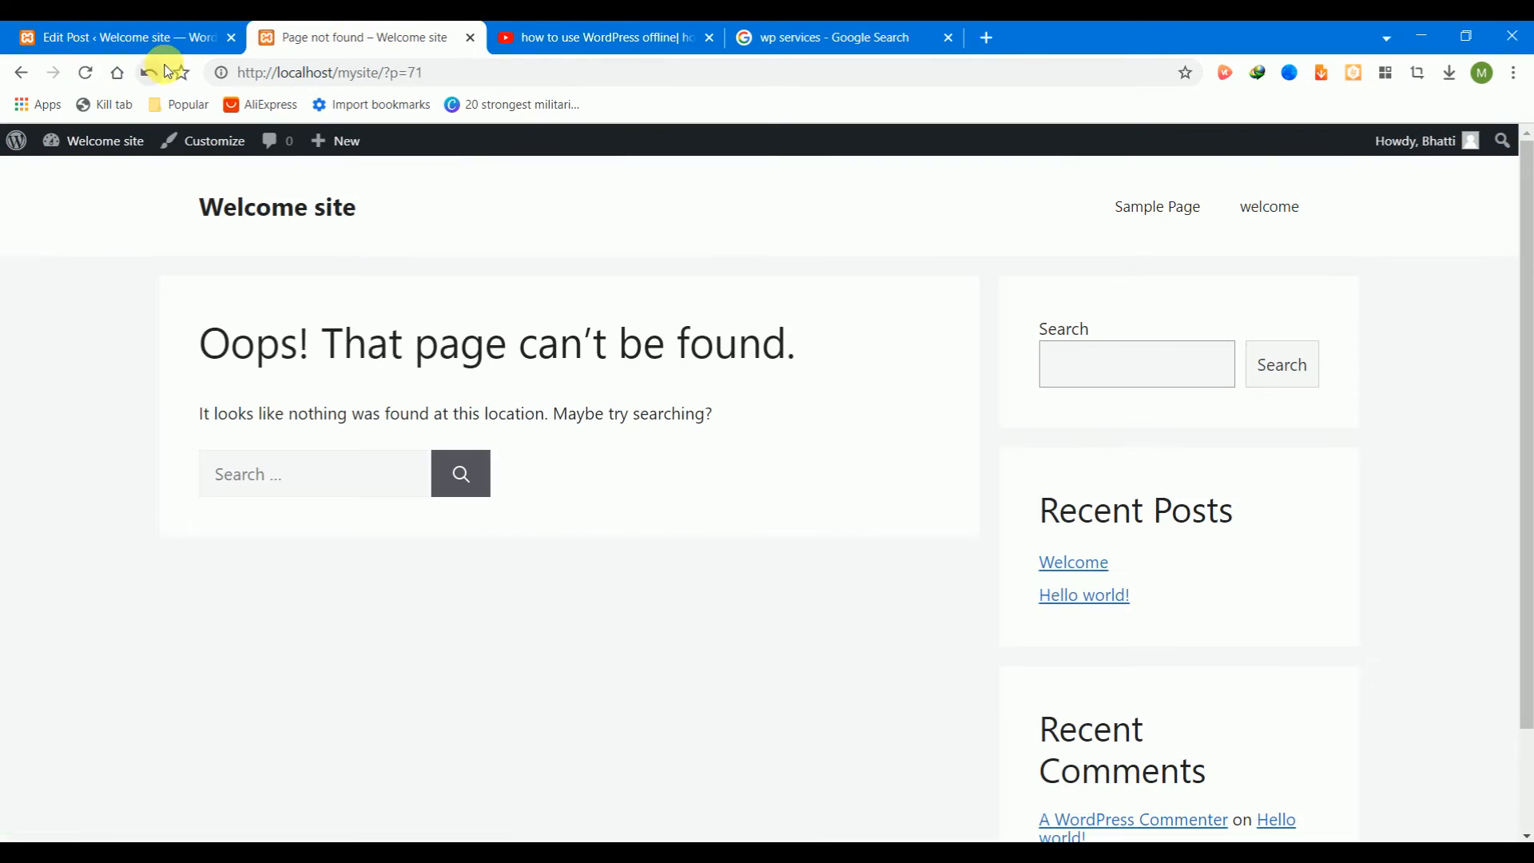
click(1056, 561)
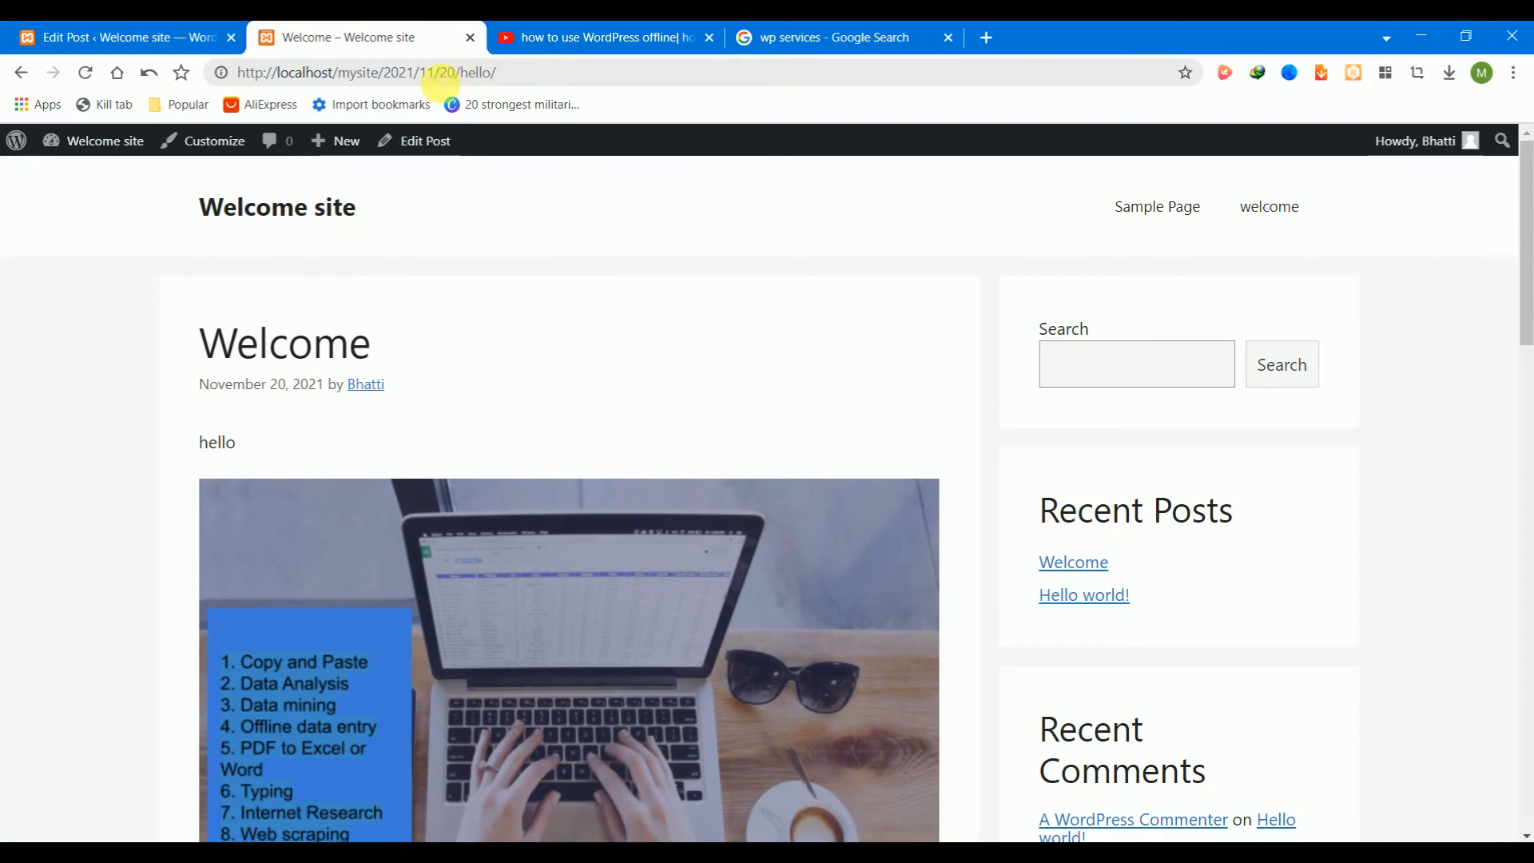
click(158, 35)
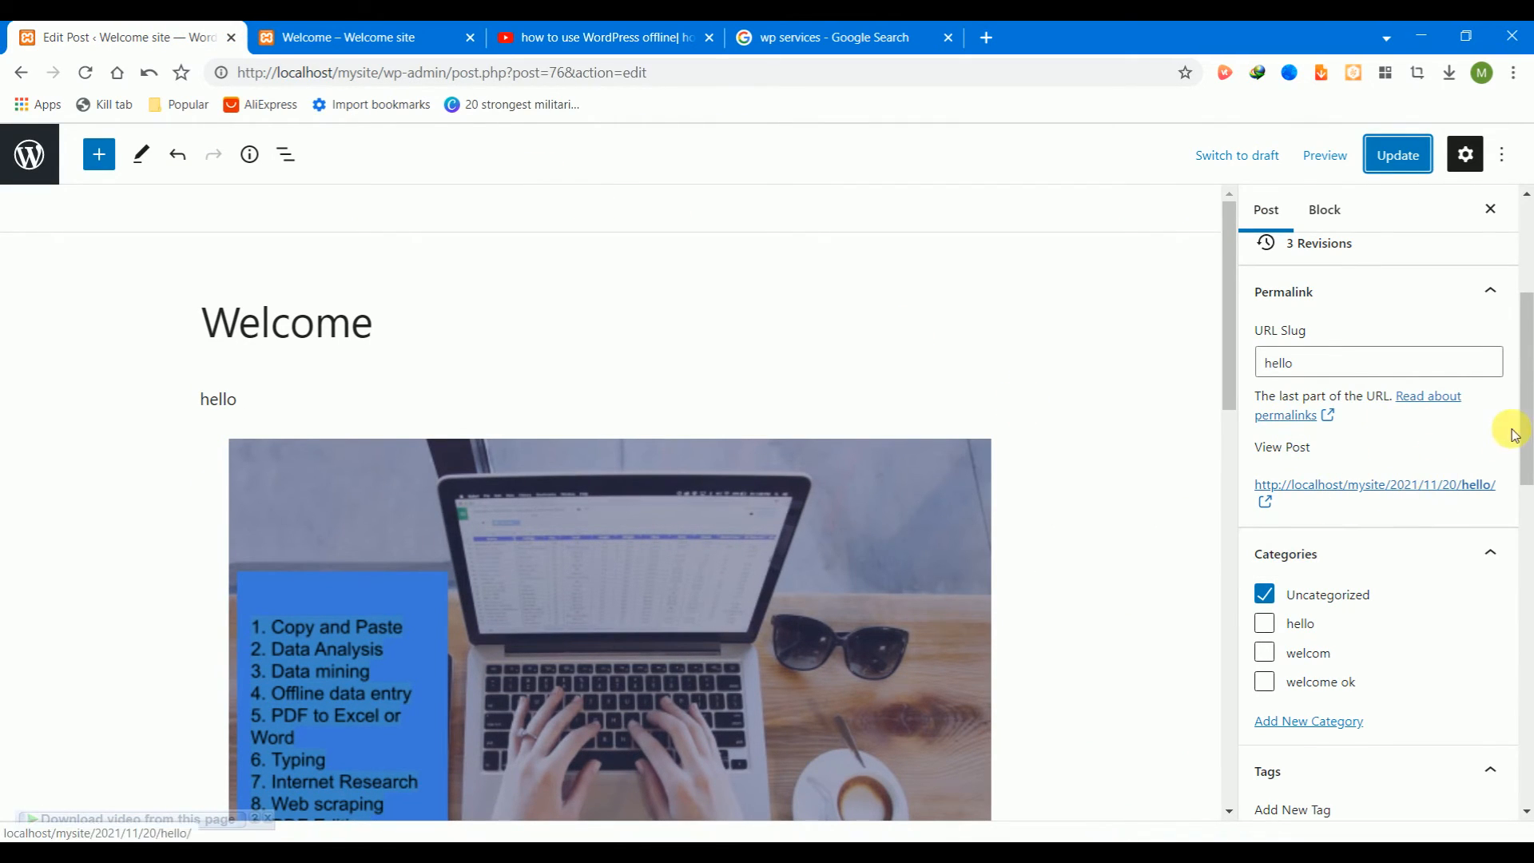
- Look over the post's category and tag settings, collapsing the category section
drag(1524, 422, 1524, 489)
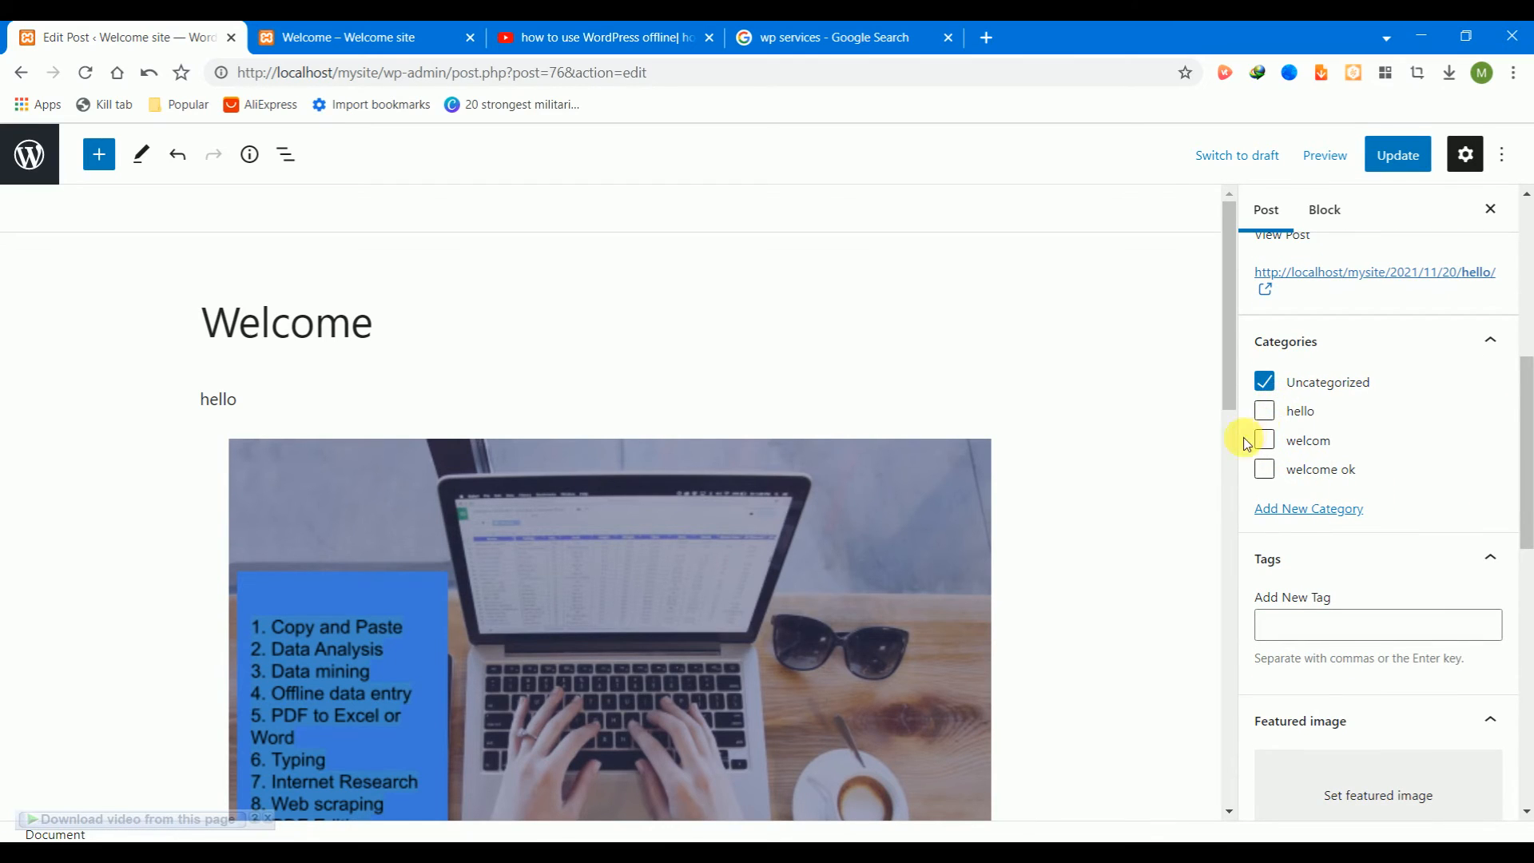
click(1301, 517)
click(1300, 518)
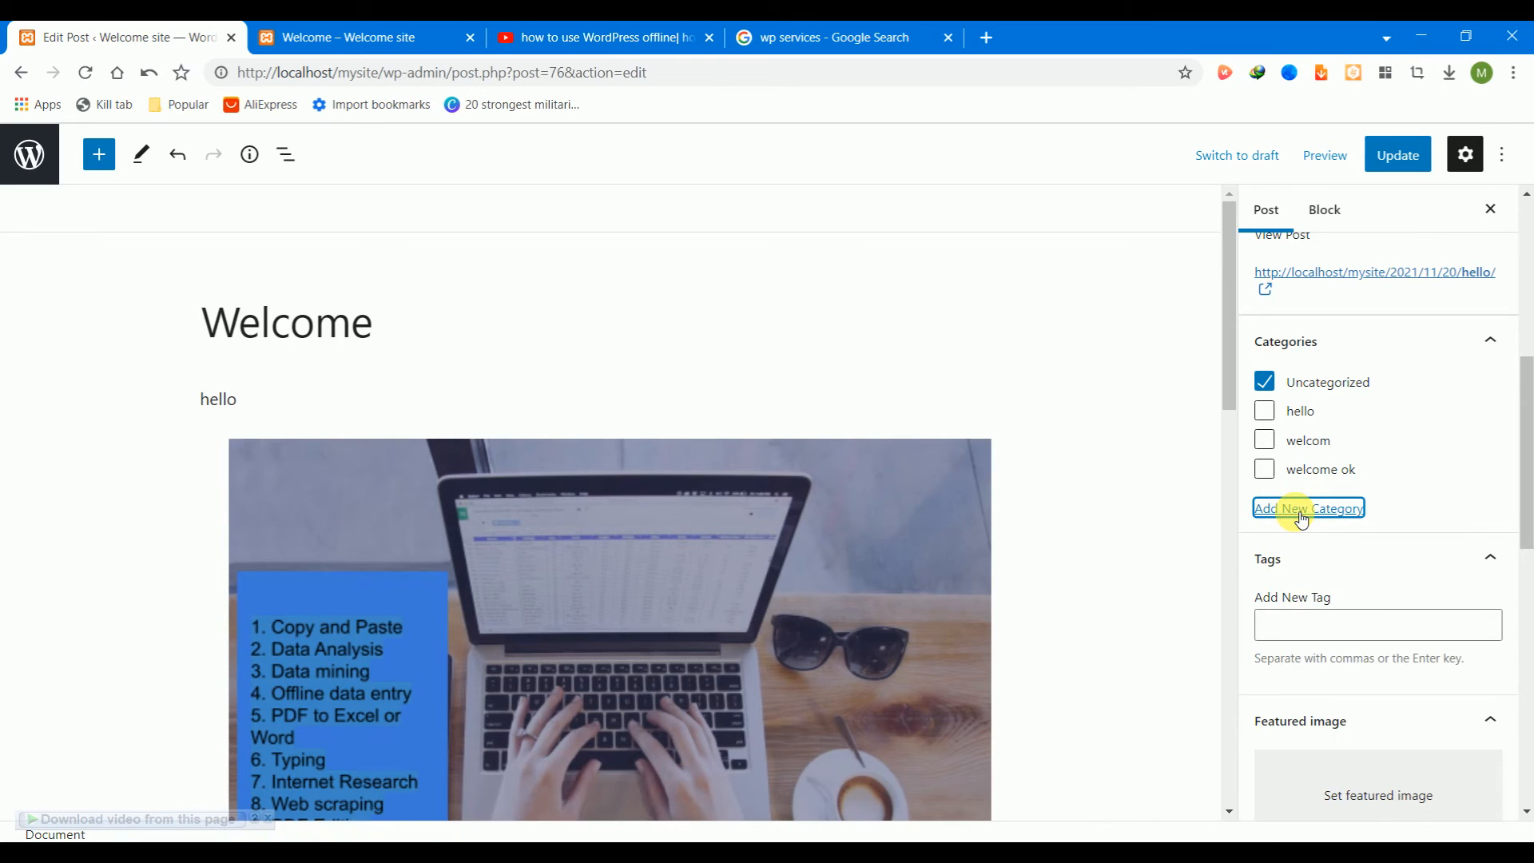
click(1487, 339)
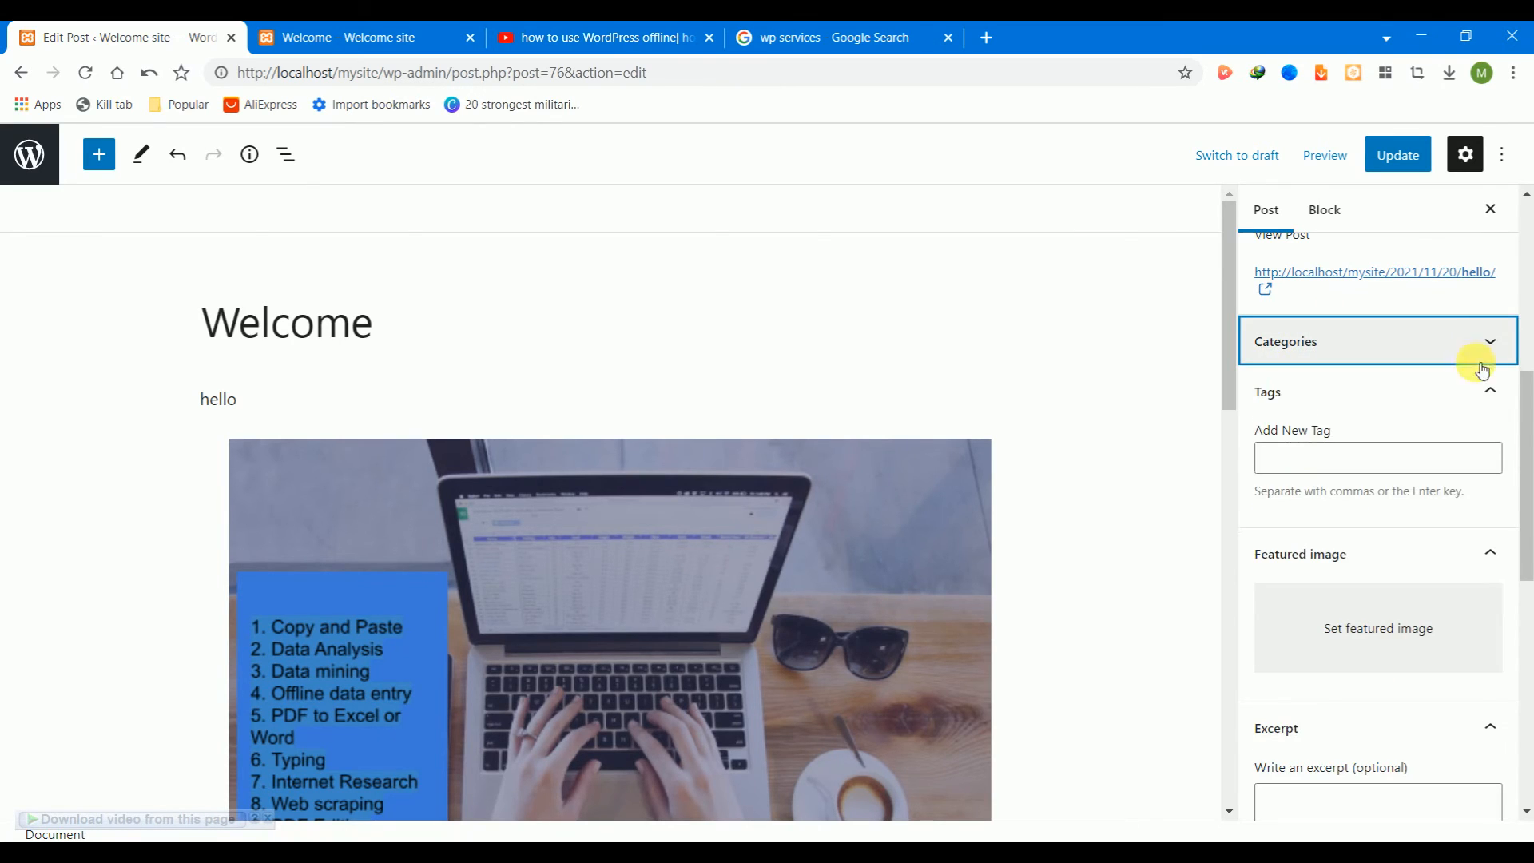
click(1326, 458)
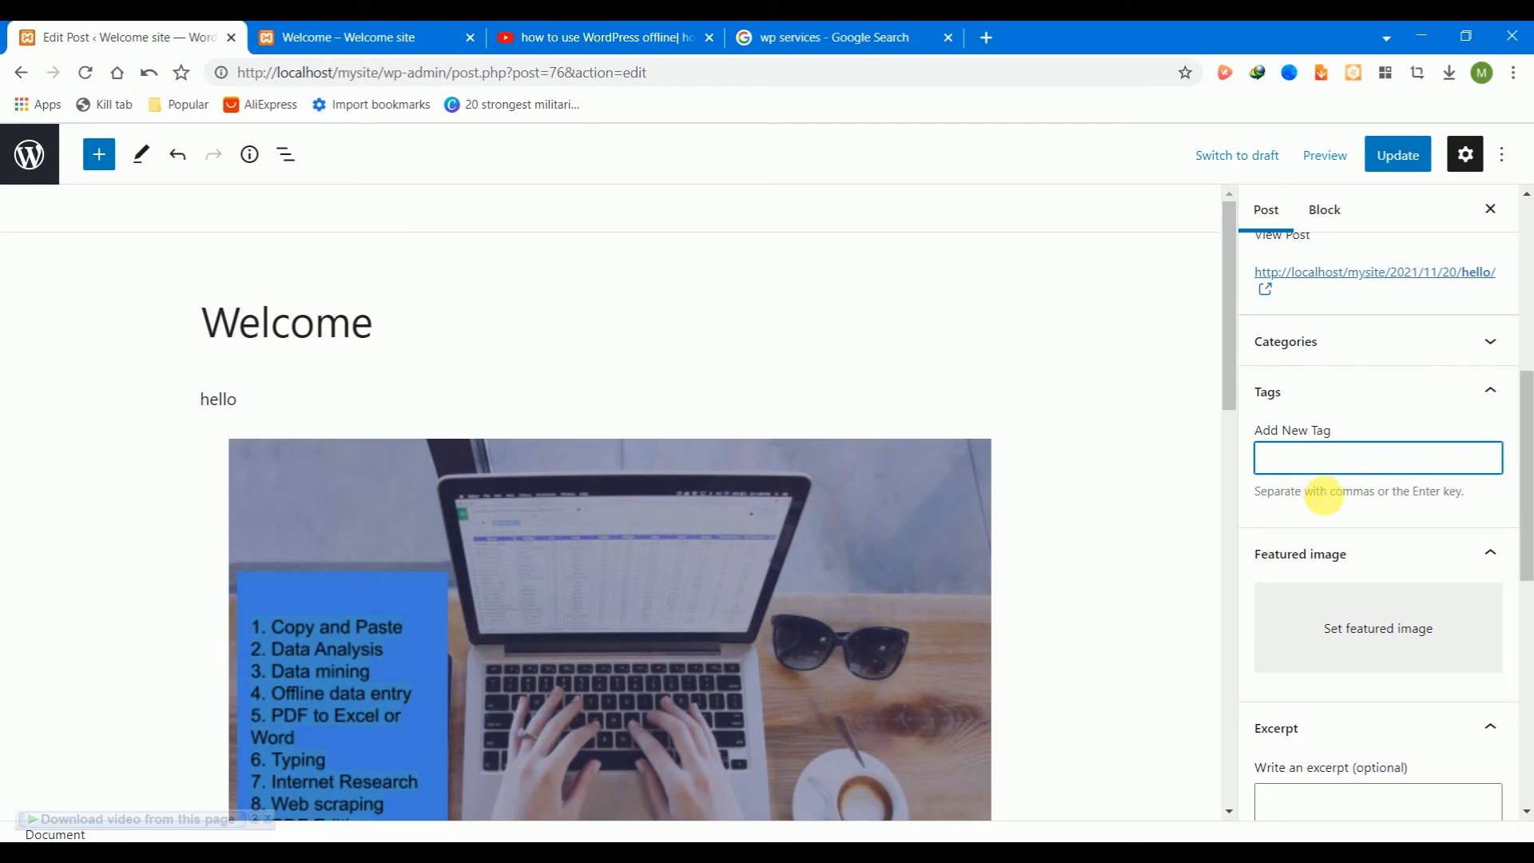
- Set the WP Services banner SL_101619_24150_12-ai.png from the media library as the post's featured image
scroll(1528, 436, down, 2)
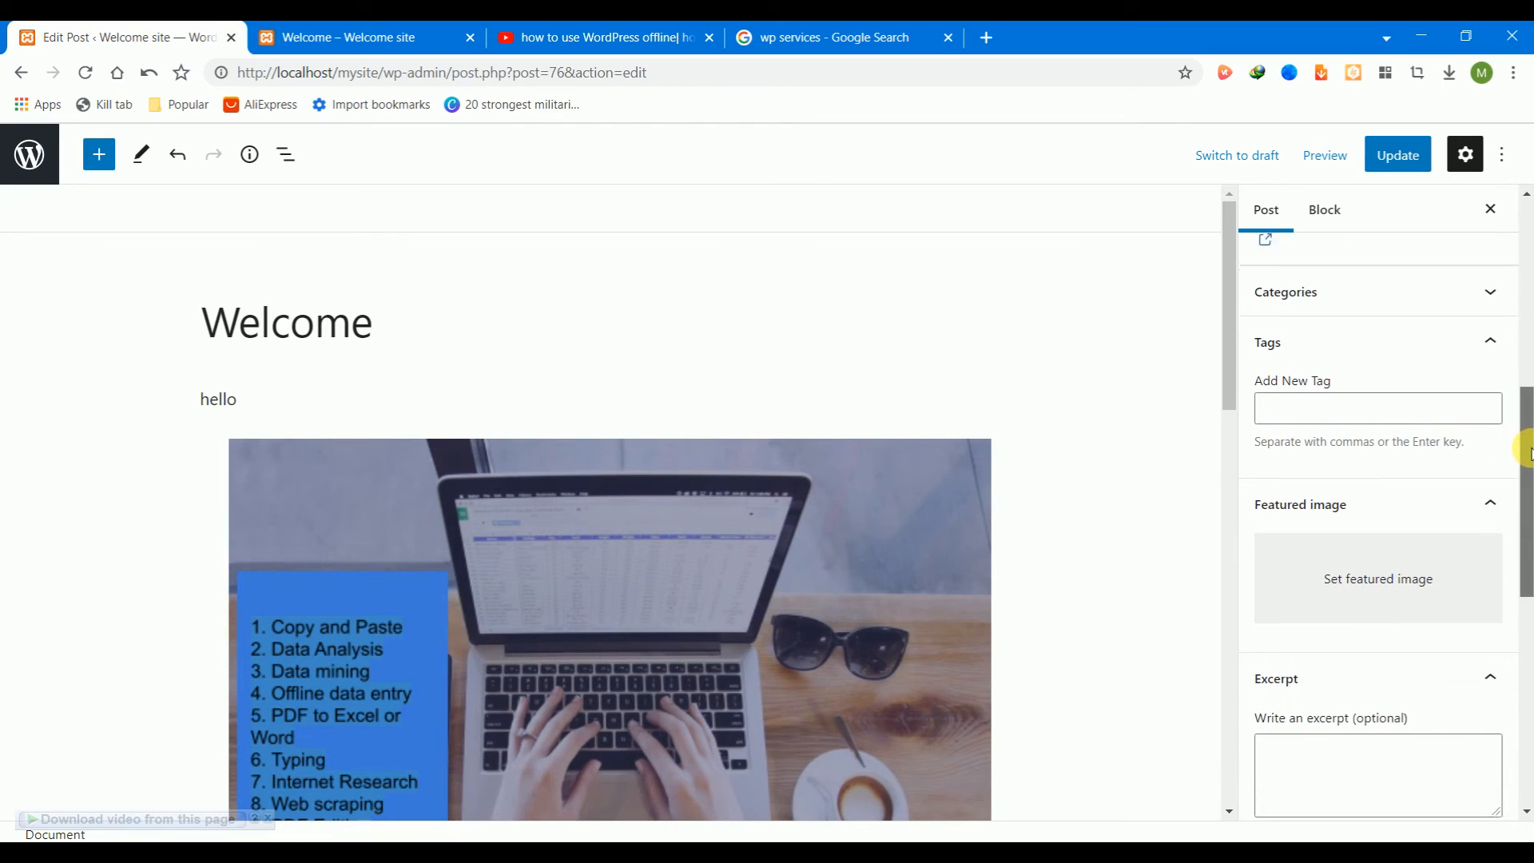
click(1348, 540)
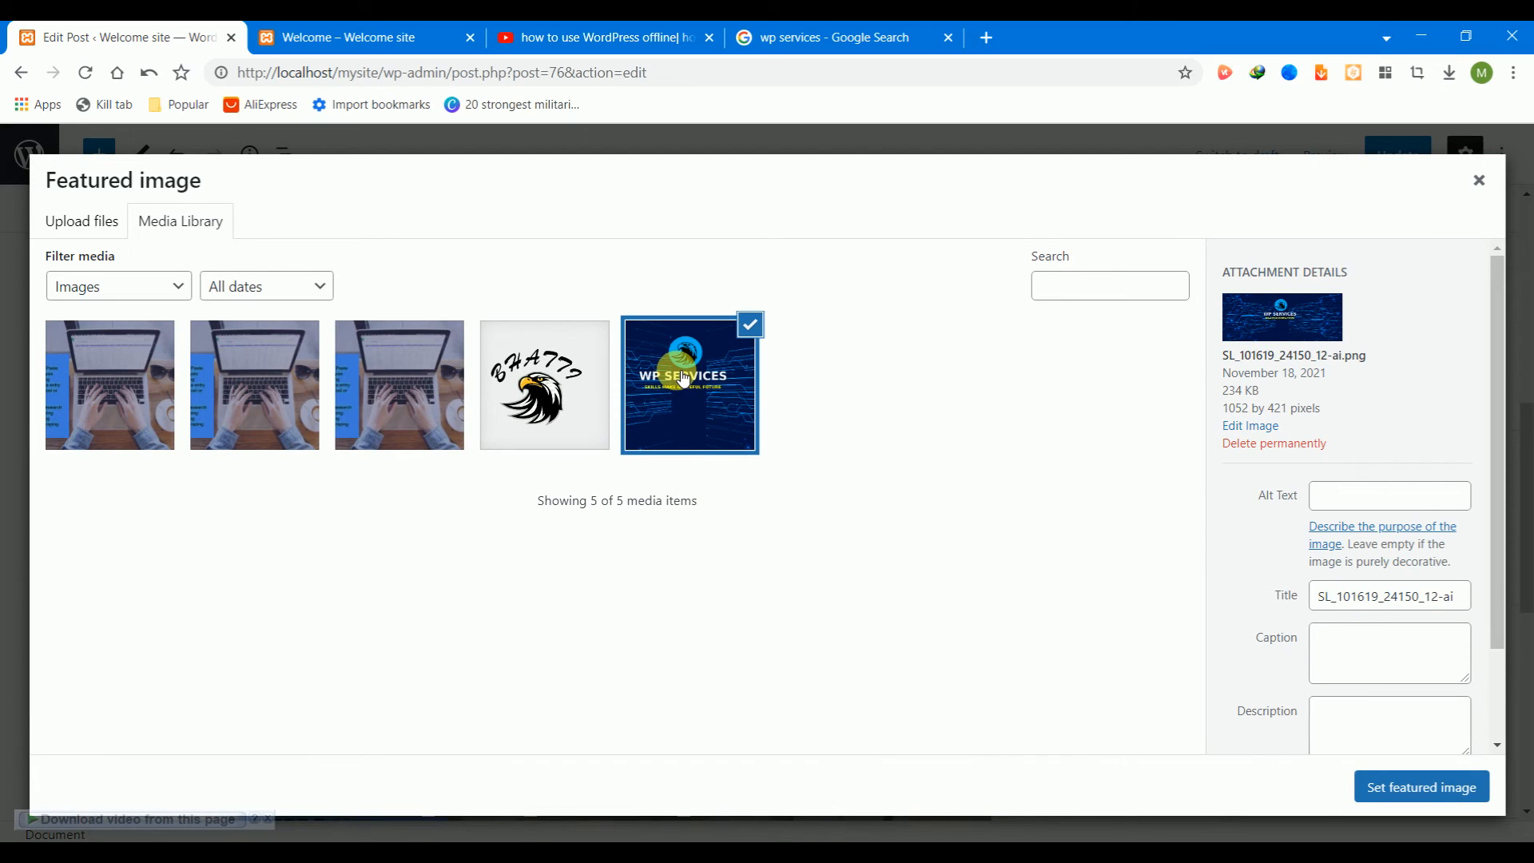
click(1404, 787)
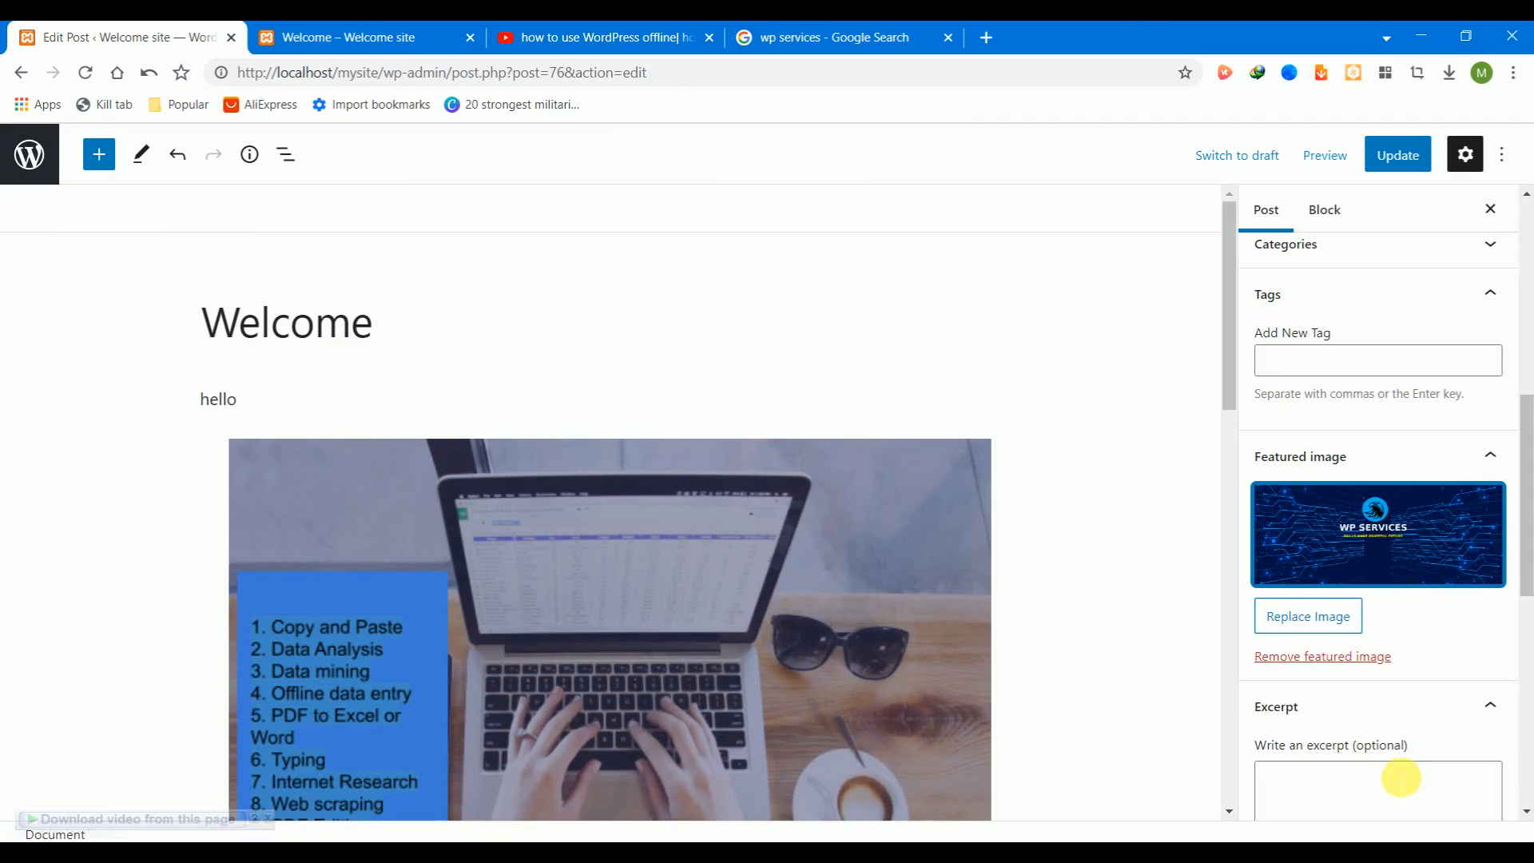
- Examine the post's Excerpt, Discussion and Layout settings
scroll(1526, 496, down, 1)
drag(1528, 512, 1528, 541)
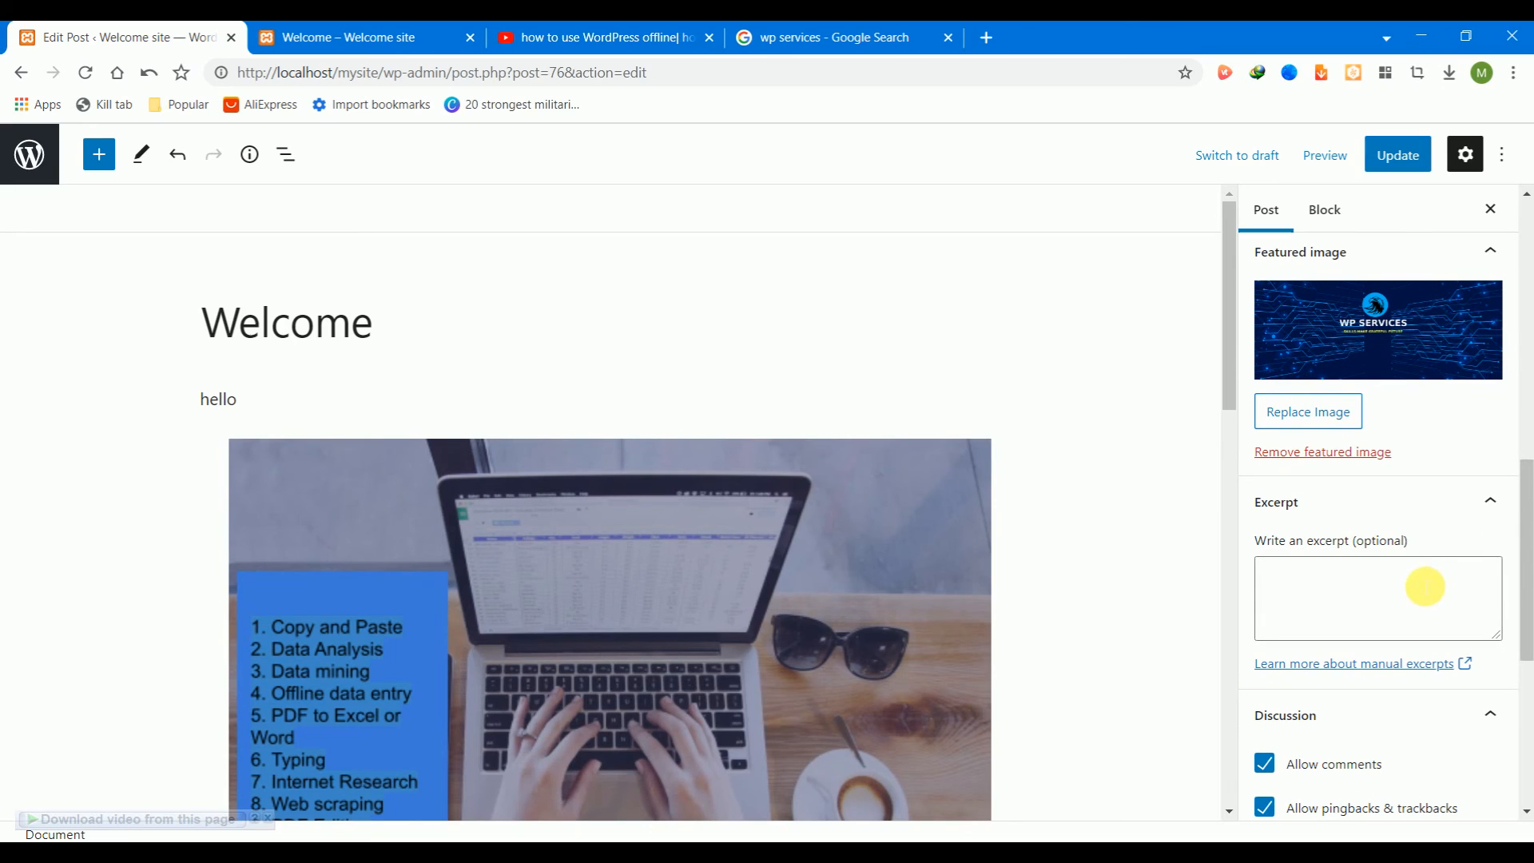
drag(1524, 515, 1527, 639)
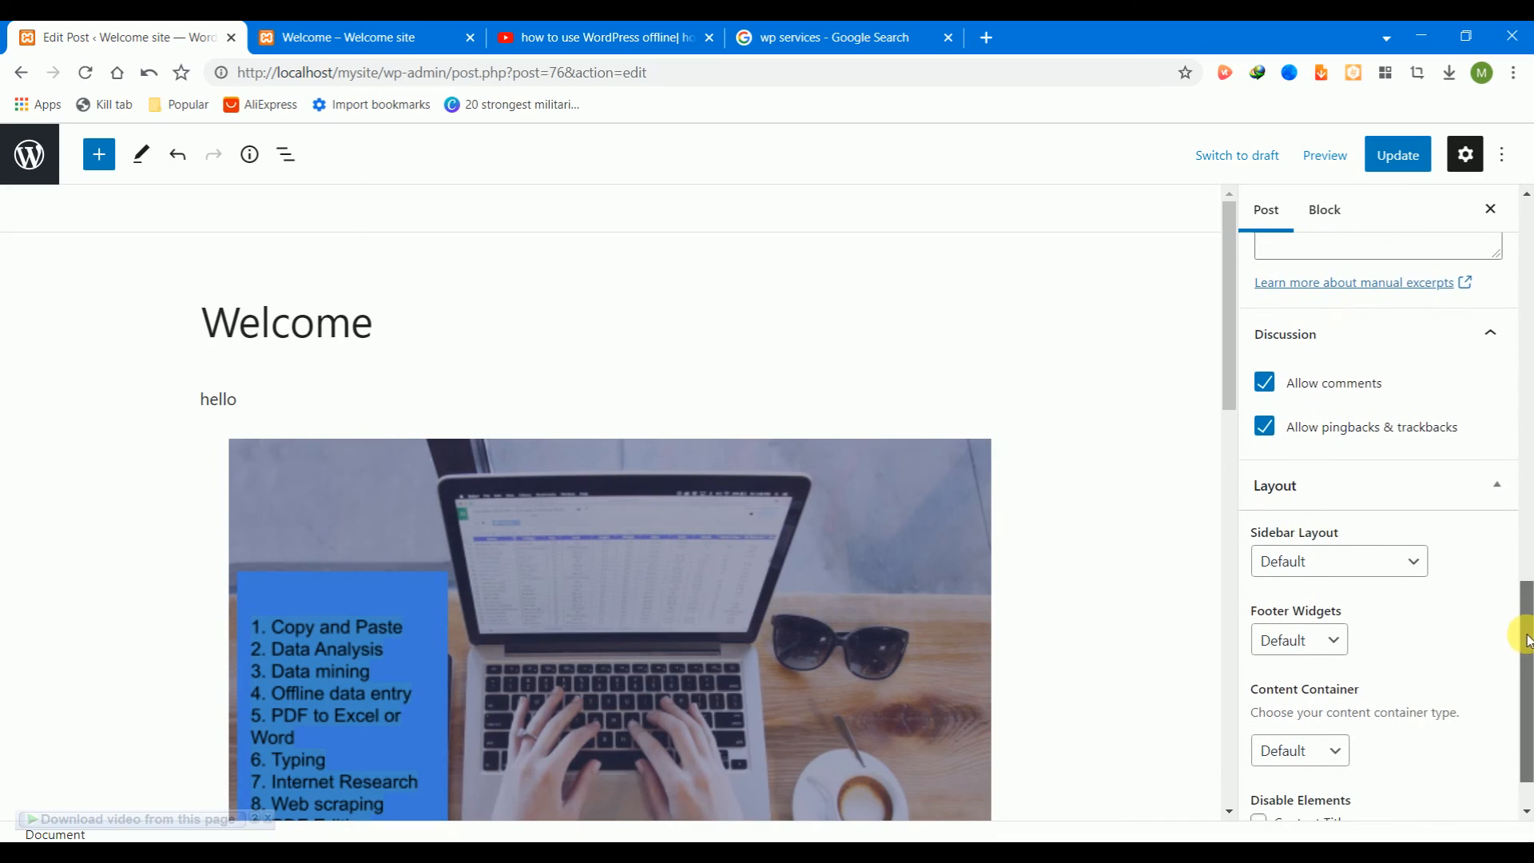
- Look over the sidebar layout options, disable the post's Content Title element in the Layout settings, and update the post
click(1369, 563)
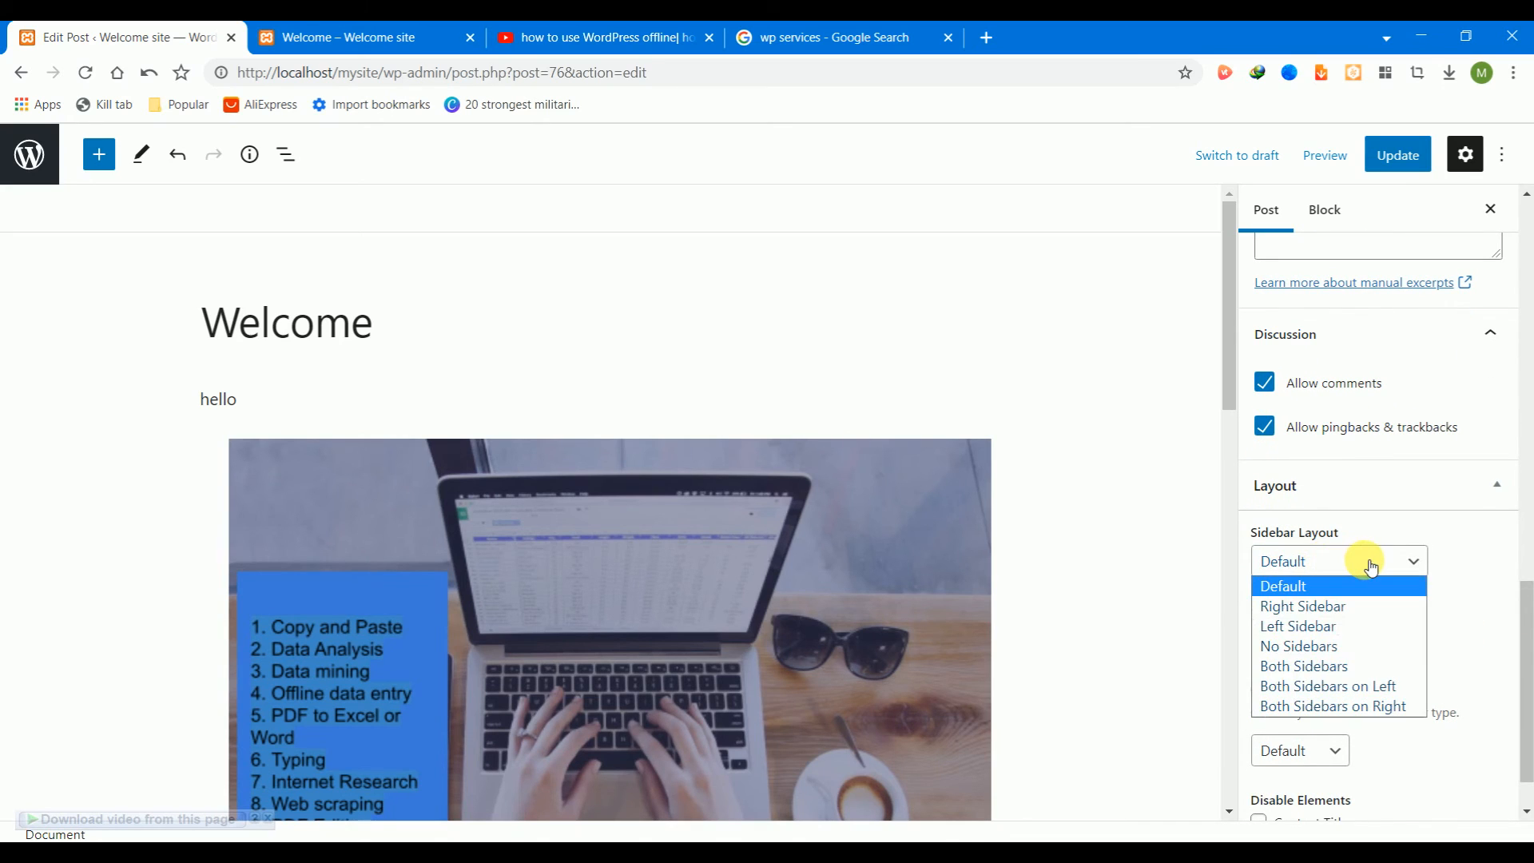
click(1363, 565)
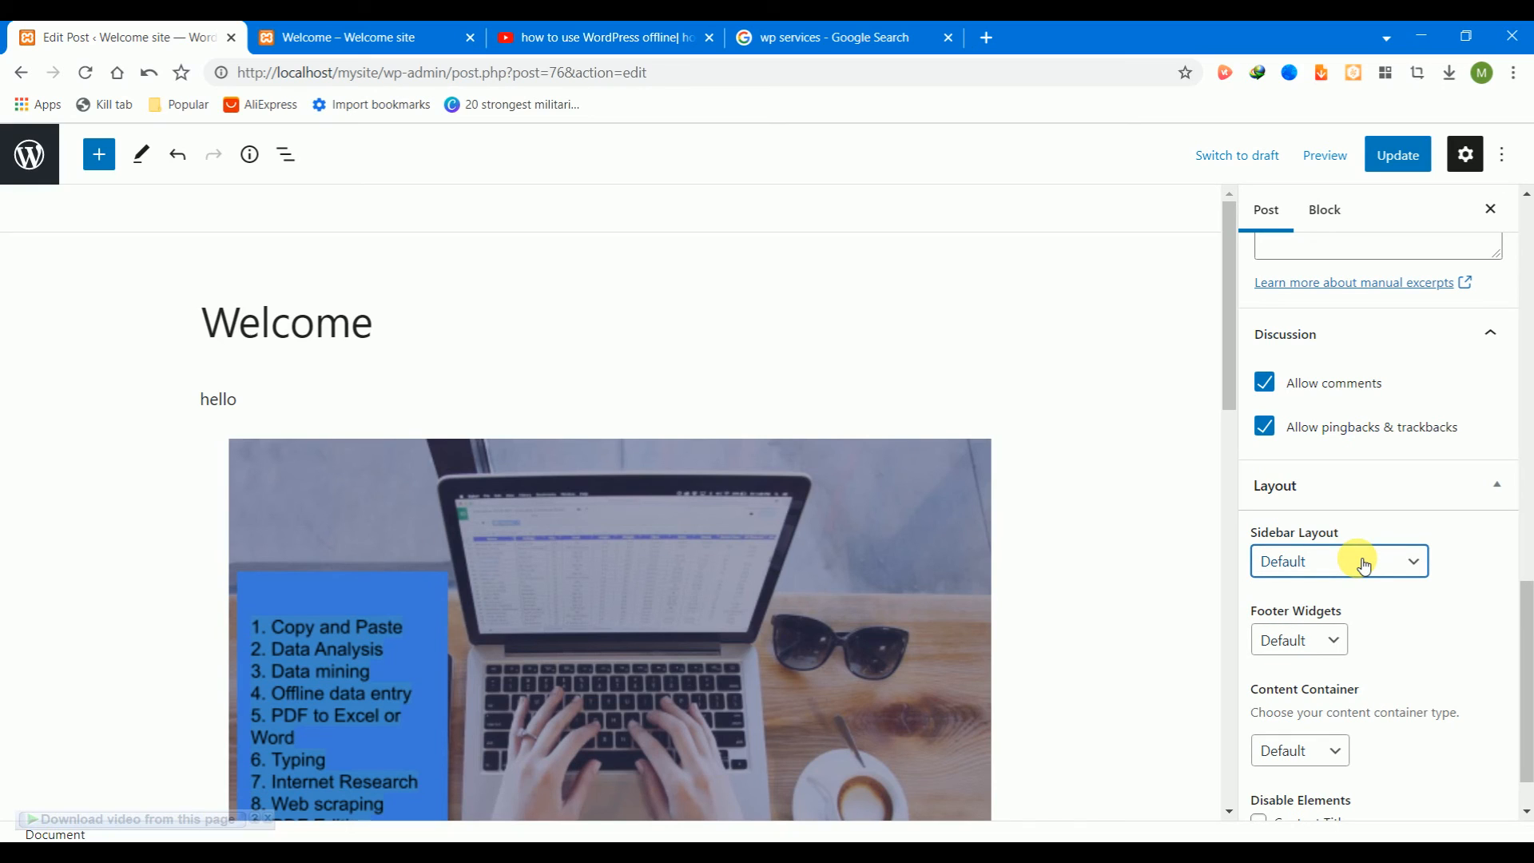
drag(1525, 601, 1526, 627)
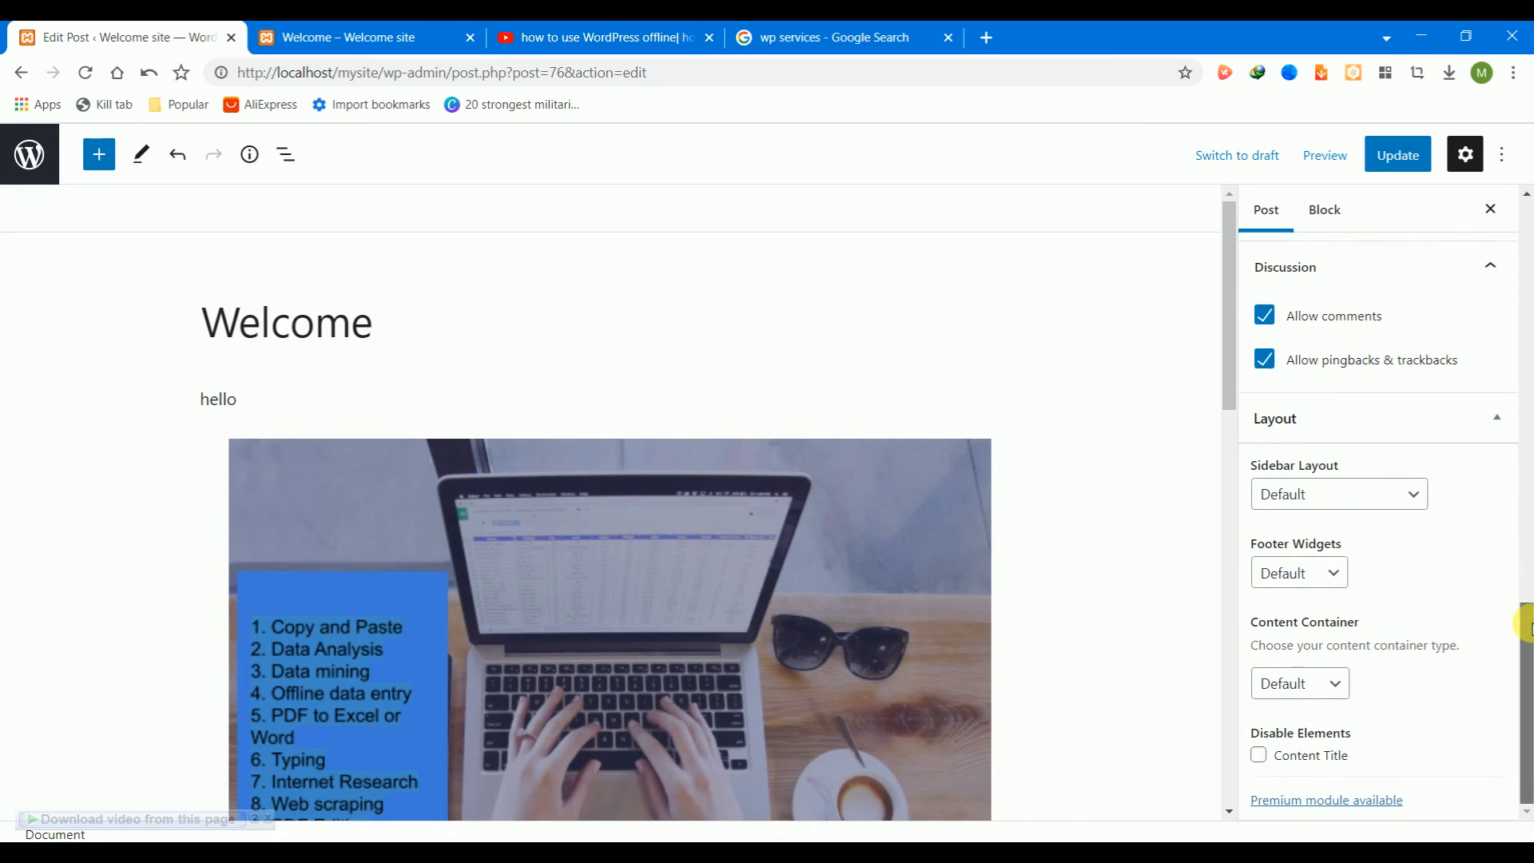
click(1260, 755)
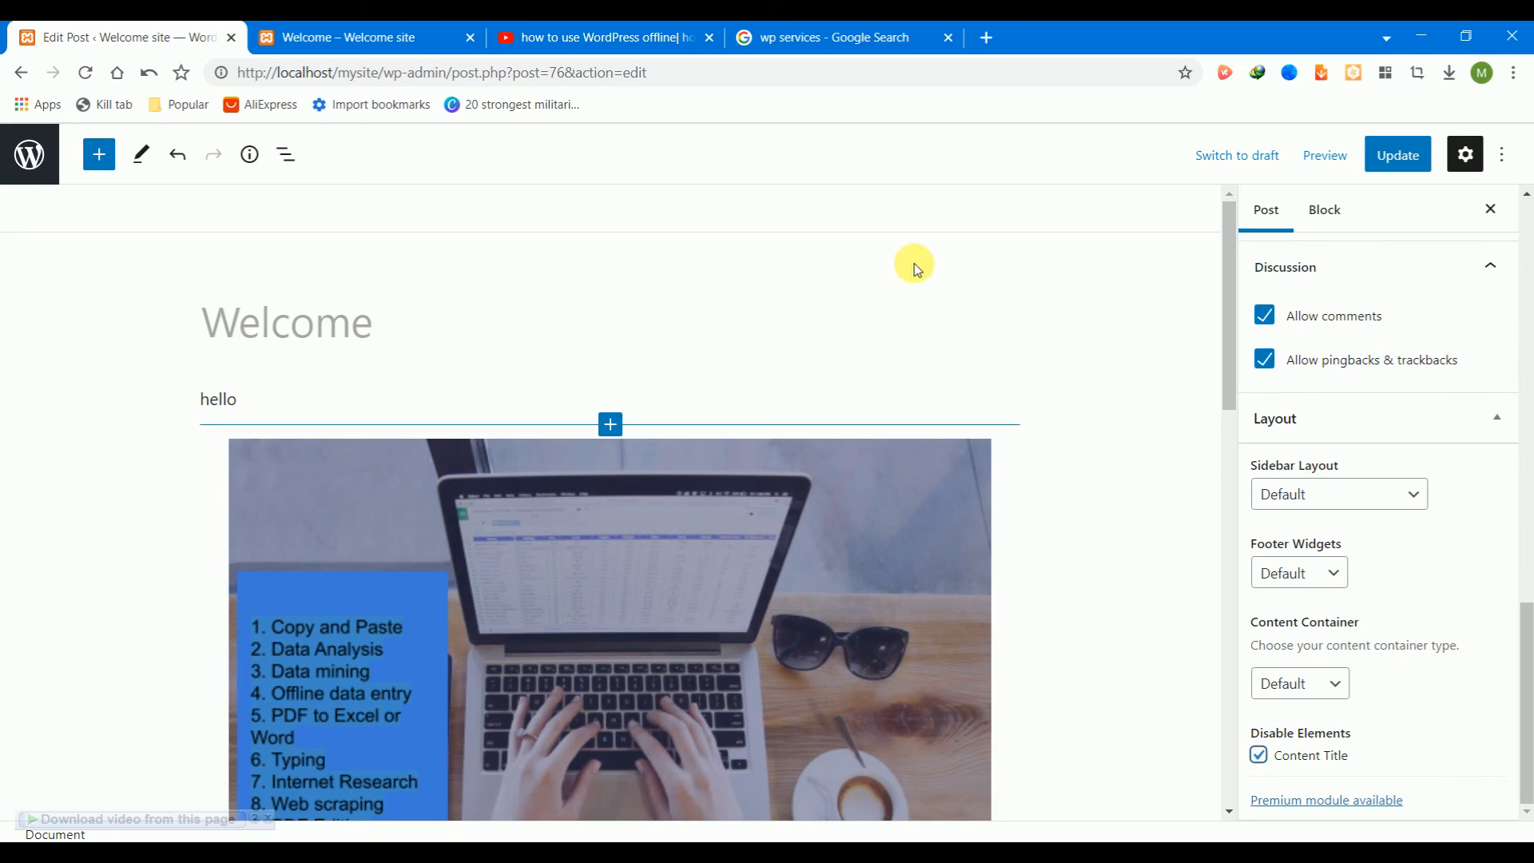
click(1380, 157)
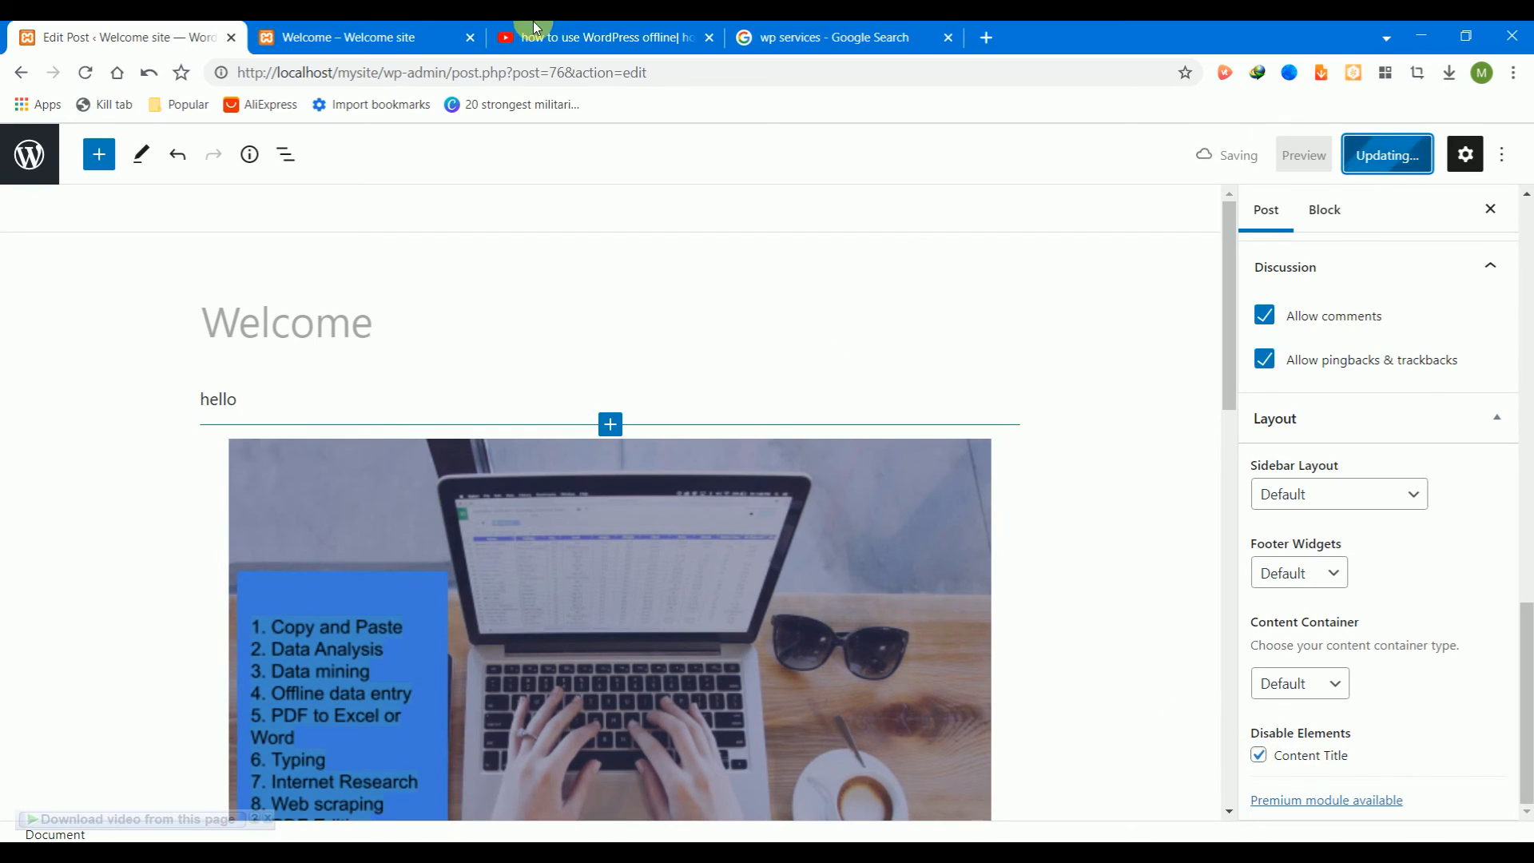
- Reload the live Welcome post to check its title area and featured image, and return to the editor
click(406, 33)
click(87, 75)
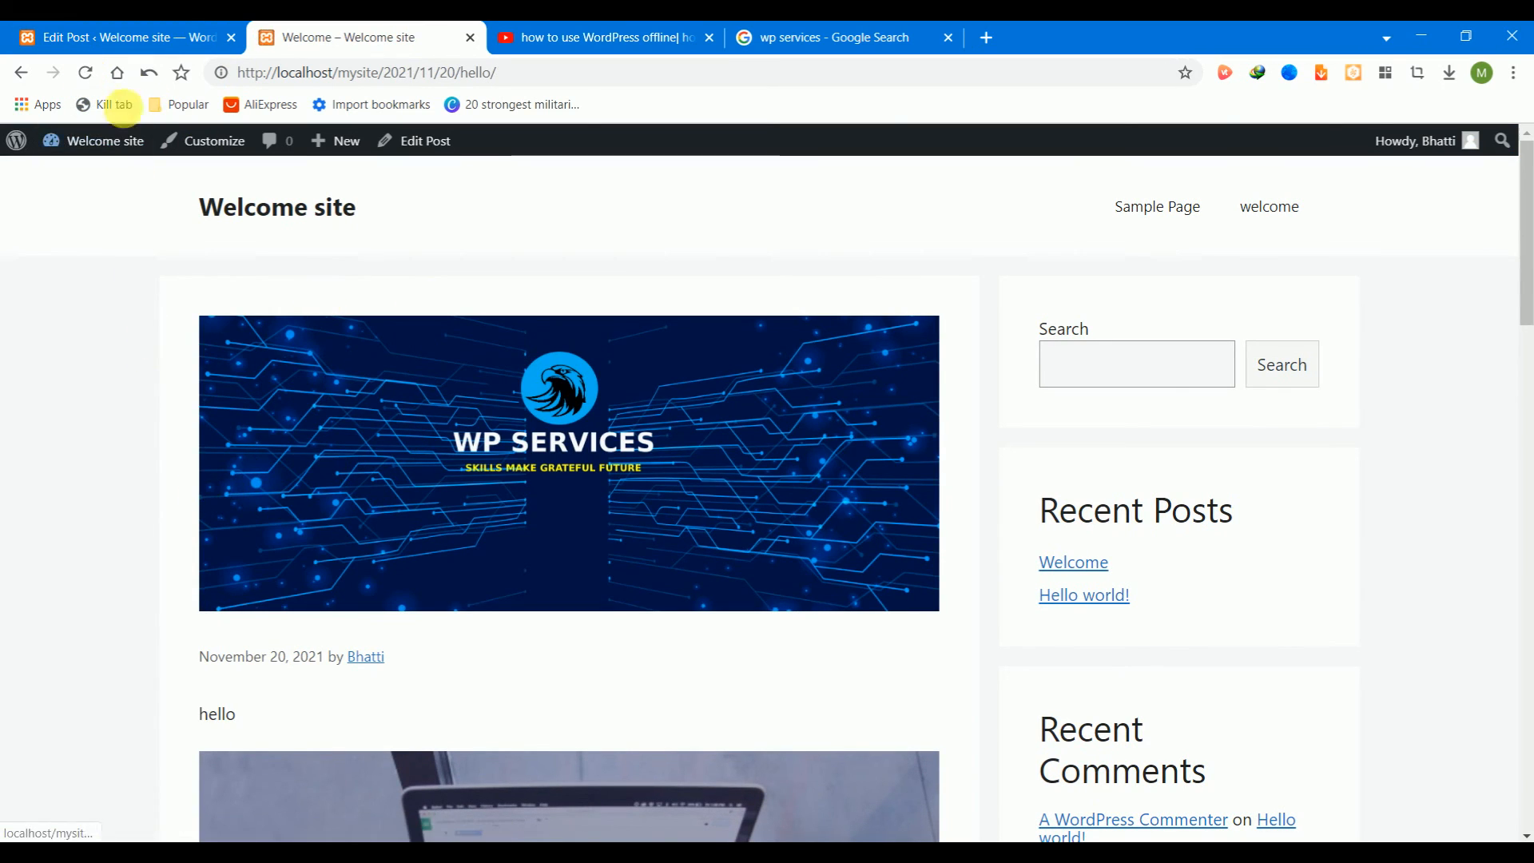
click(149, 48)
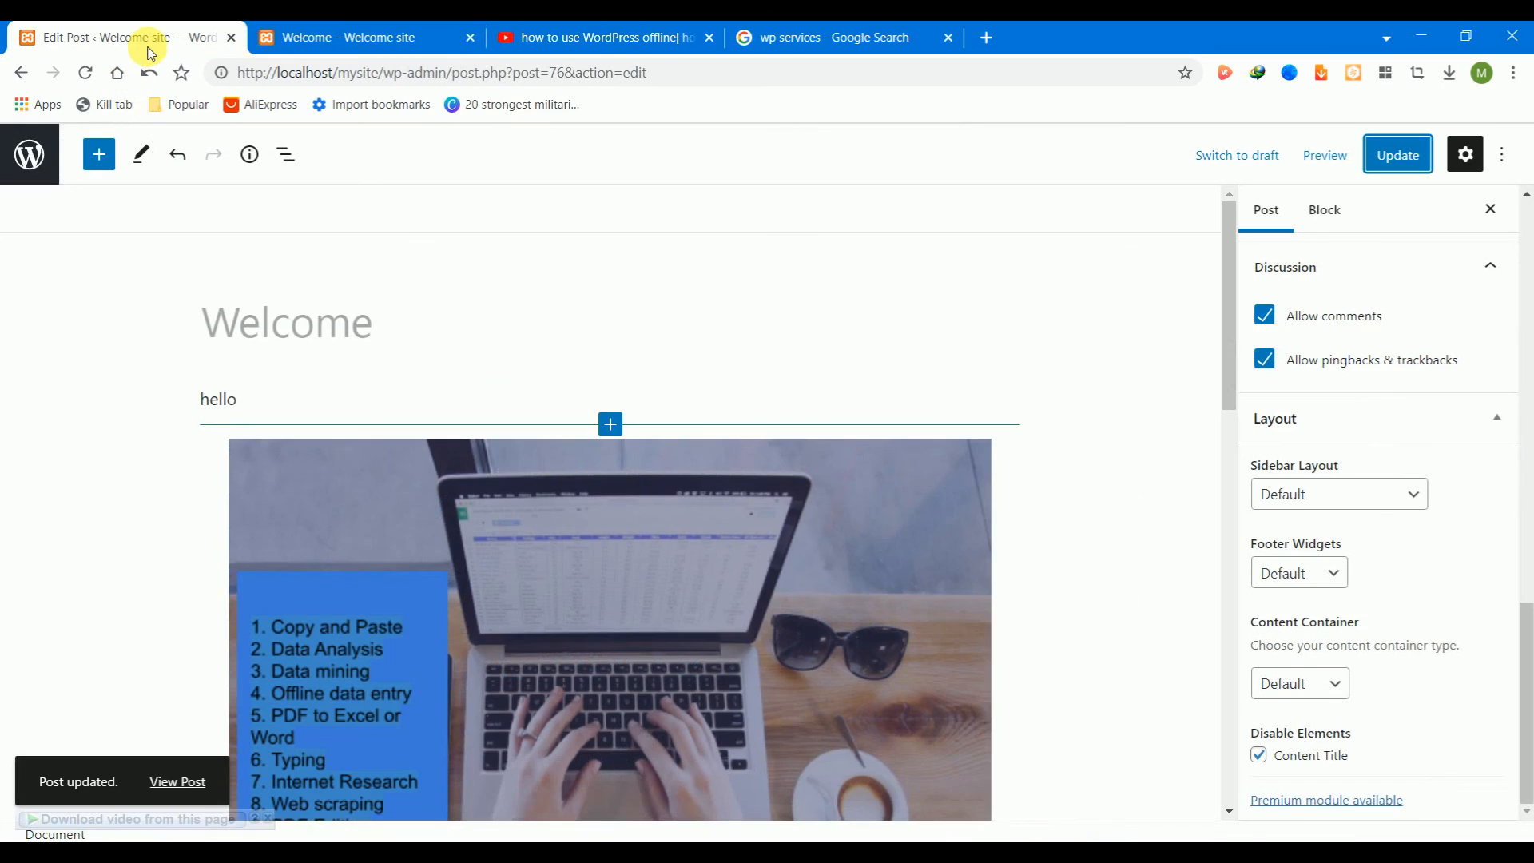
- Leave the editor for the post categories page and add a category named hello world with the slug hello
click(31, 151)
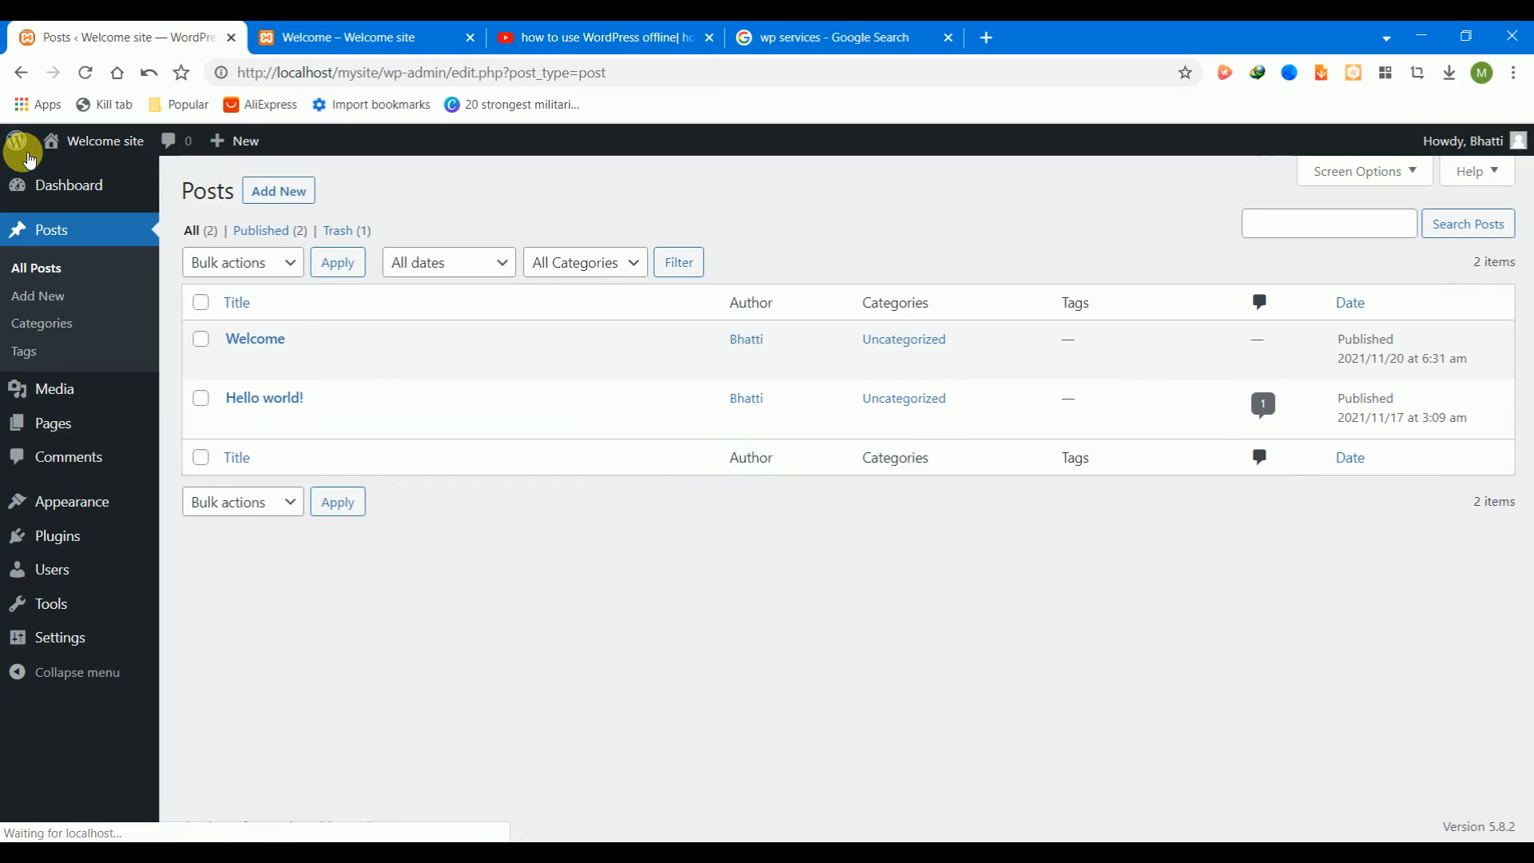
click(35, 331)
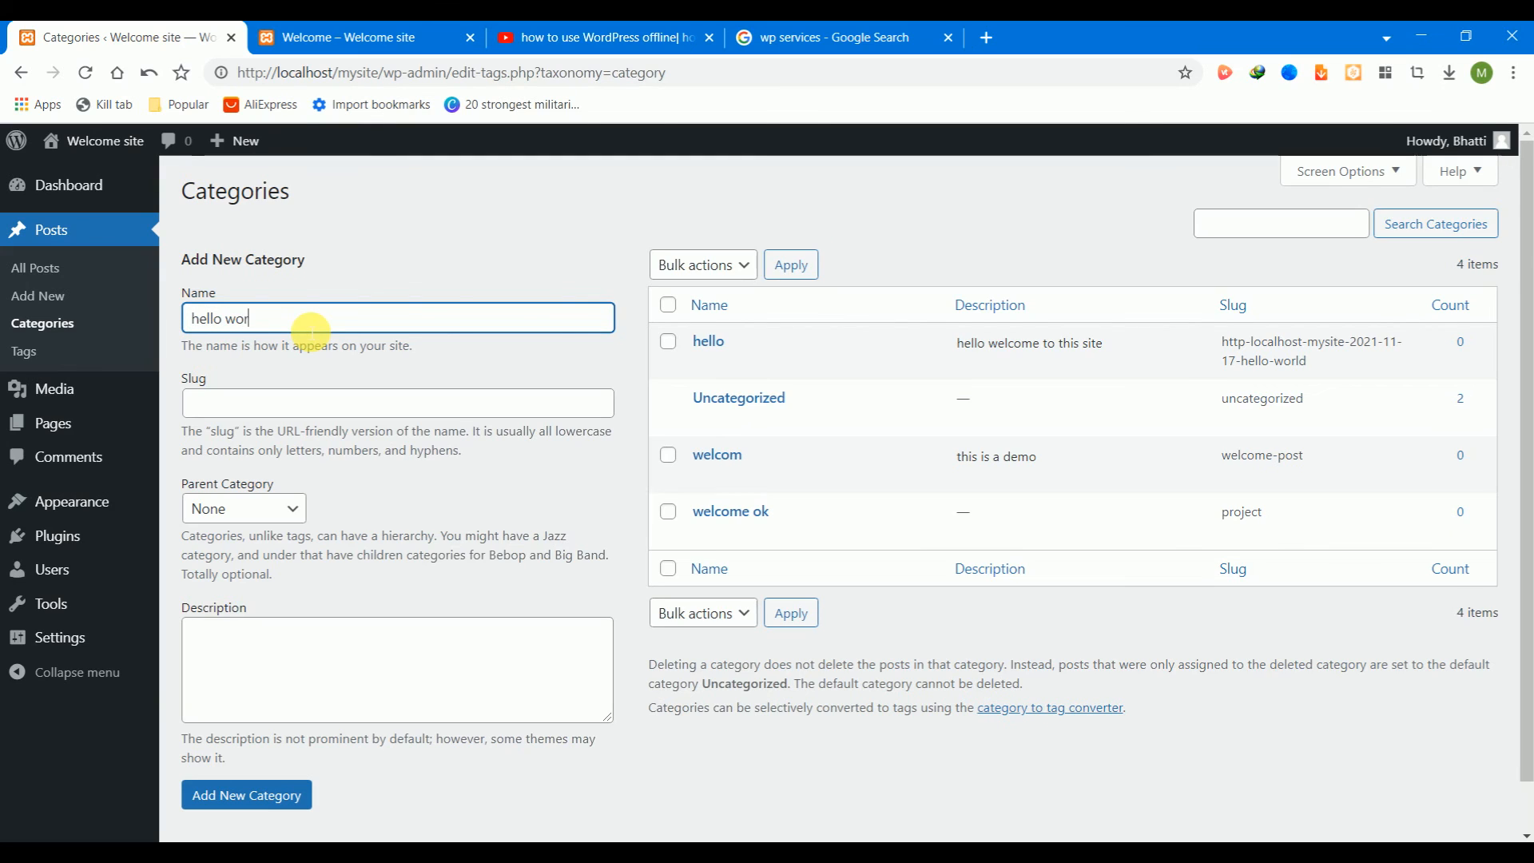
click(305, 405)
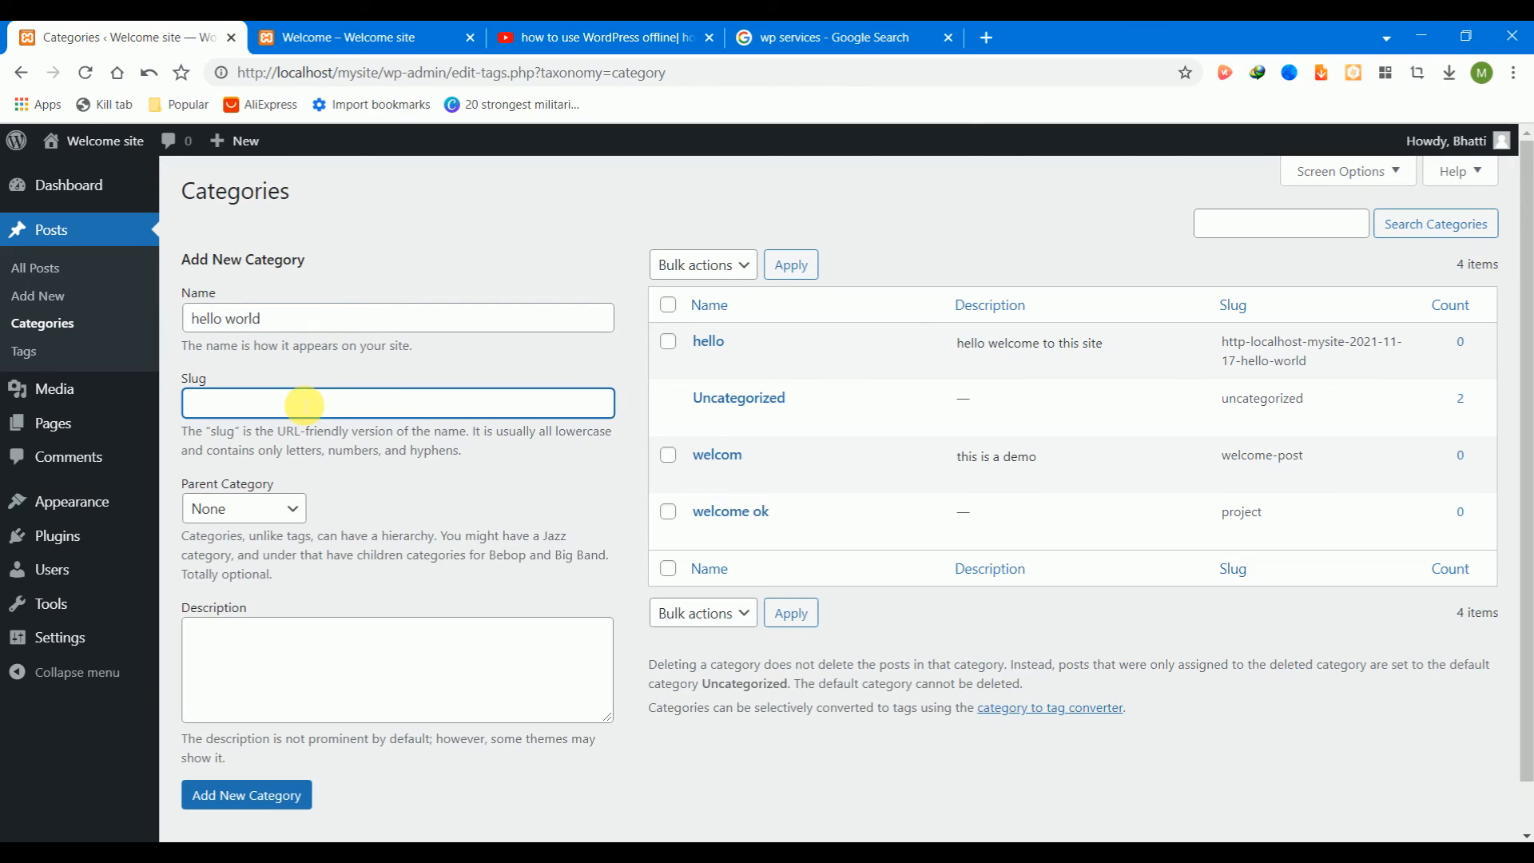
text(hello)
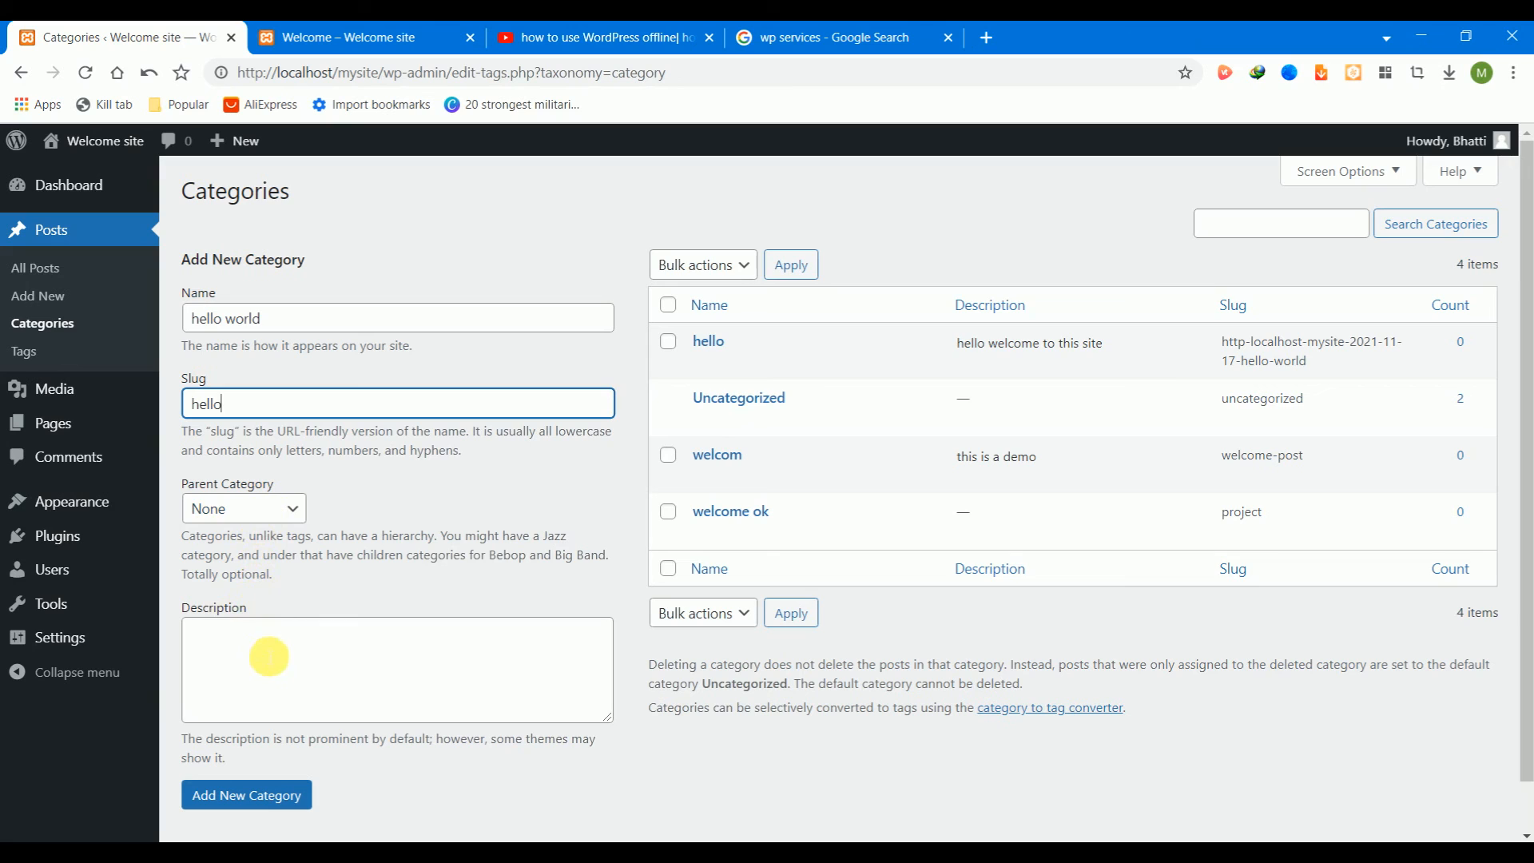
click(276, 655)
click(254, 804)
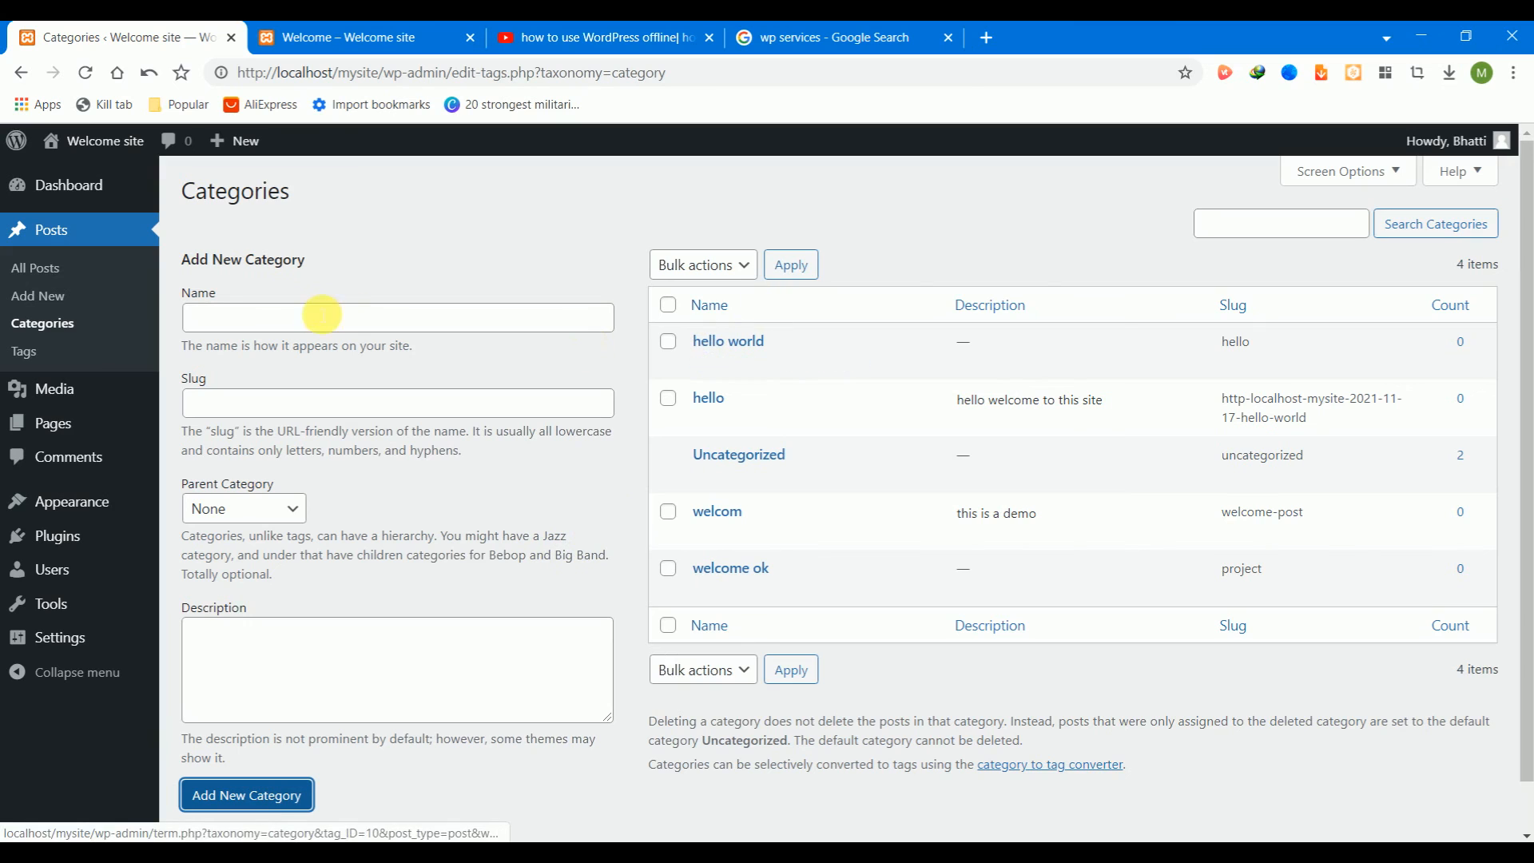
- Open the management page for post tags
click(27, 351)
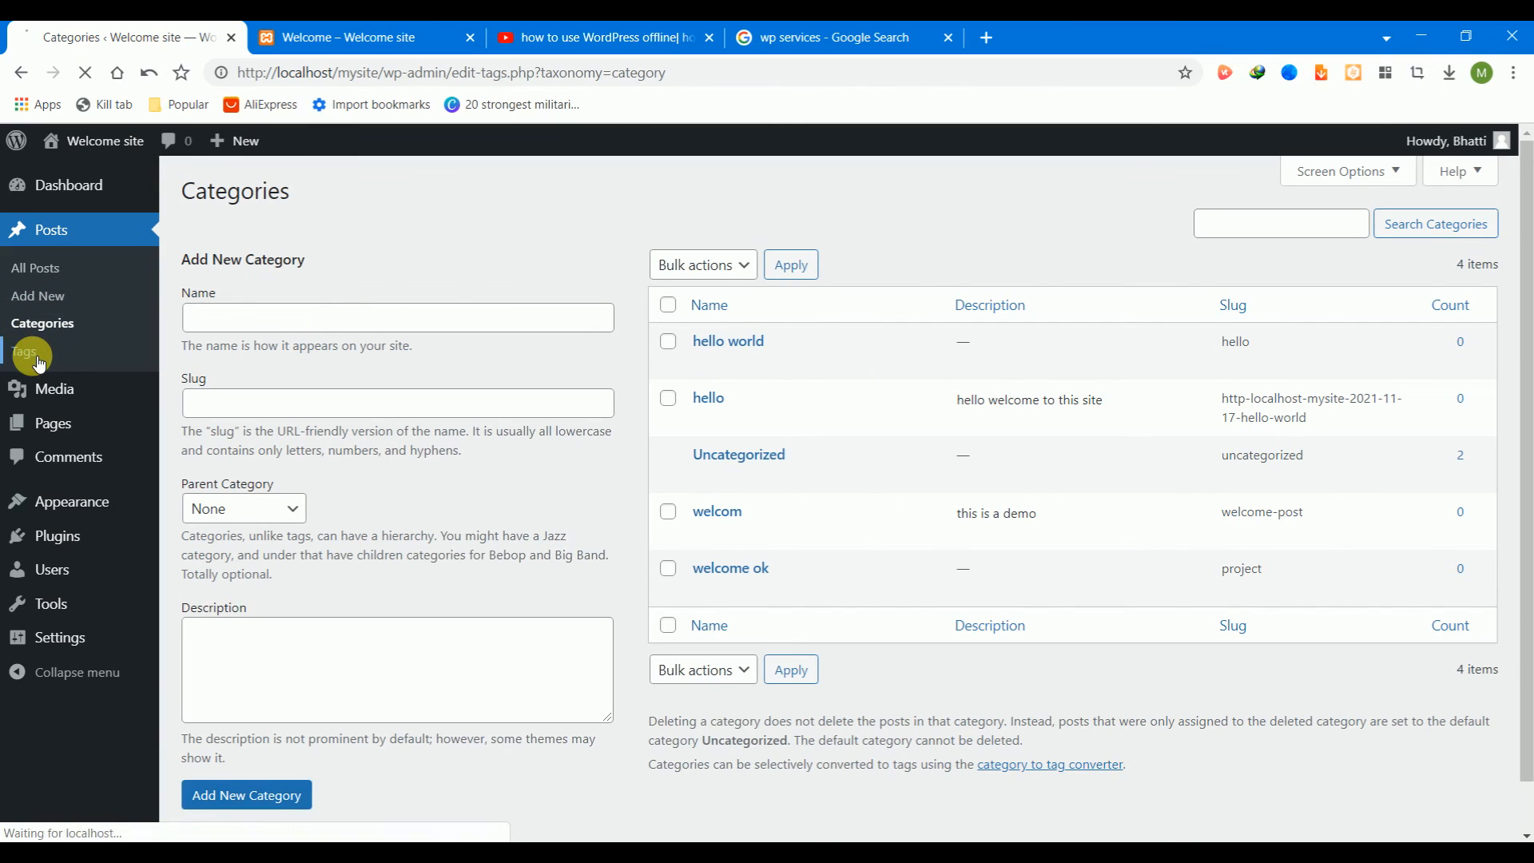